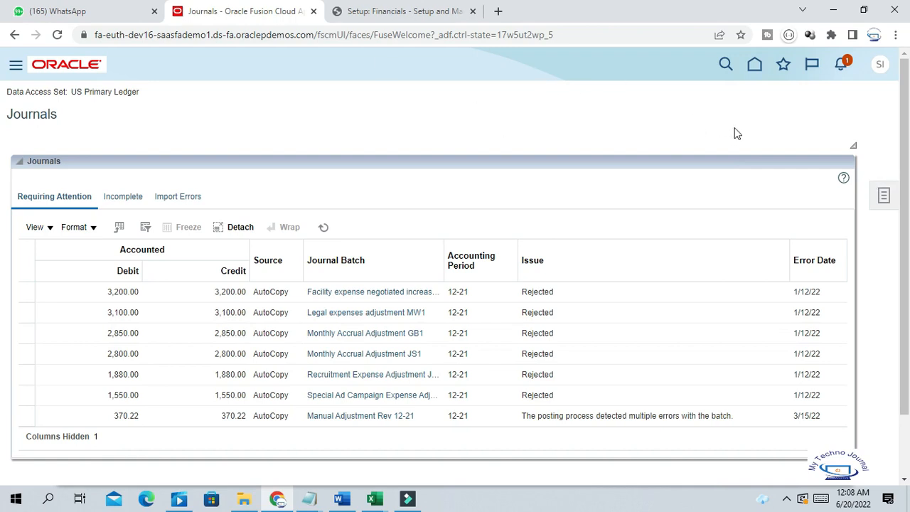
Step: Open the Calculation Manager workspace for allocation rules from the Journals work area's tasks
{"action": "left_click", "coordinate": [884, 196]}
{"action": "left_click", "coordinate": [813, 302]}
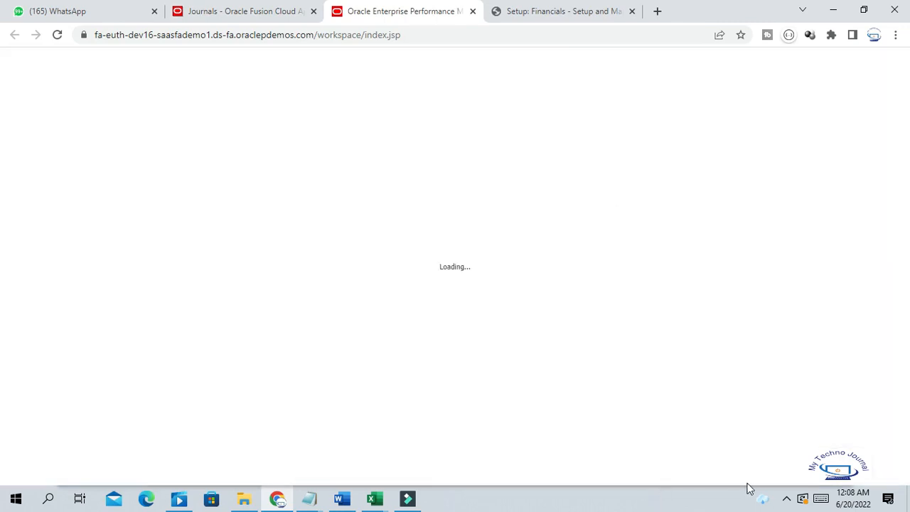
{"action": "left_click", "coordinate": [786, 499]}
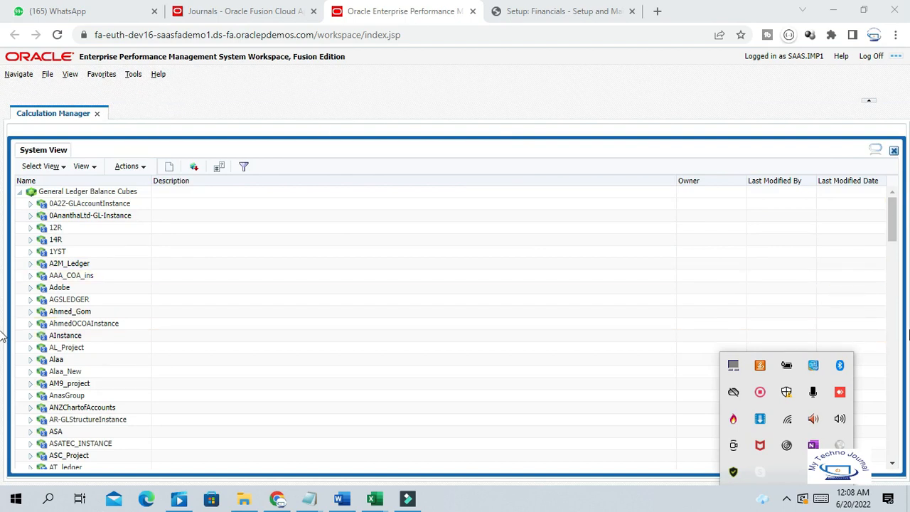
{"action": "left_click", "coordinate": [688, 87]}
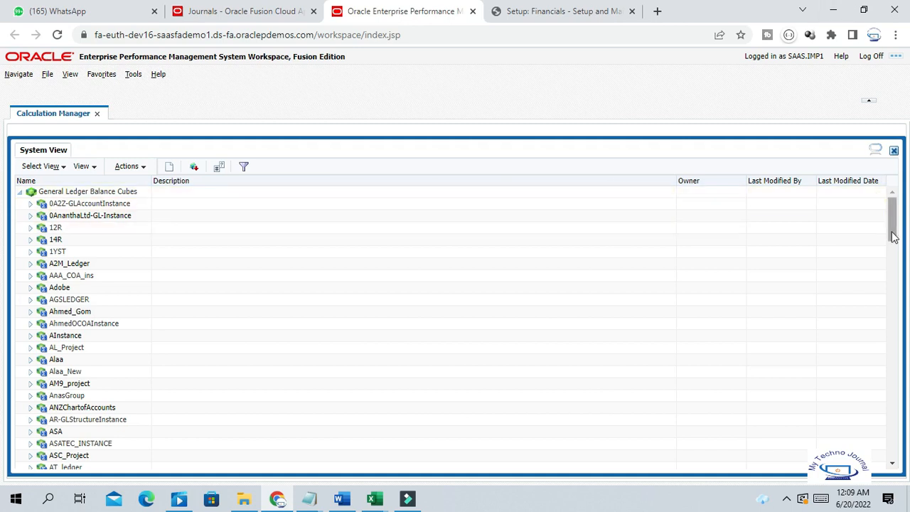
Step: Expand the USChartofAccounts balance cube down to the rules in its db database
{"action": "scroll", "coordinate": [891, 231], "scroll_direction": "down", "scroll_amount": 1}
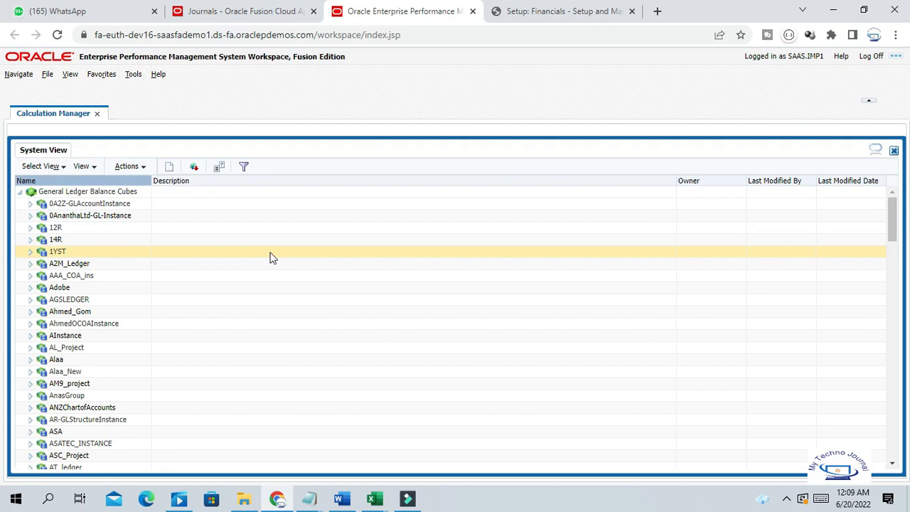
{"action": "left_click_drag", "start_coordinate": [894, 235], "coordinate": [879, 301]}
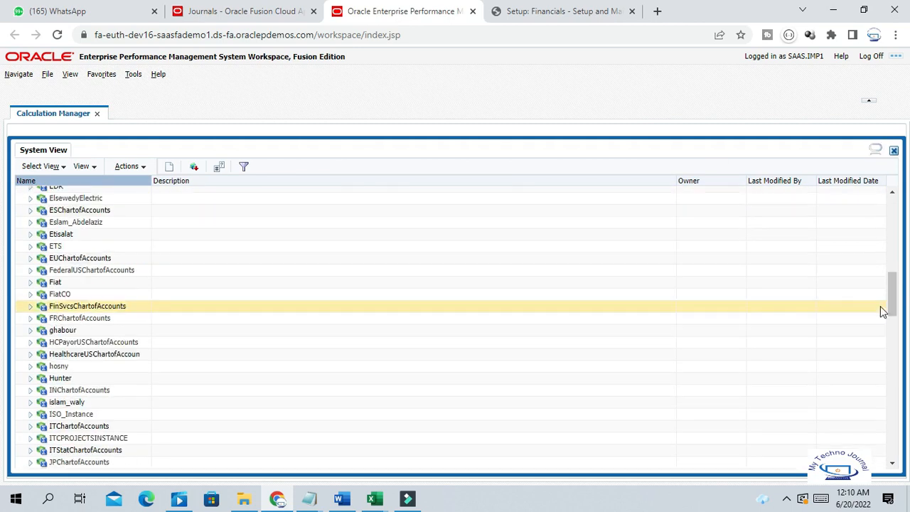
{"action": "left_click_drag", "start_coordinate": [894, 312], "coordinate": [891, 362]}
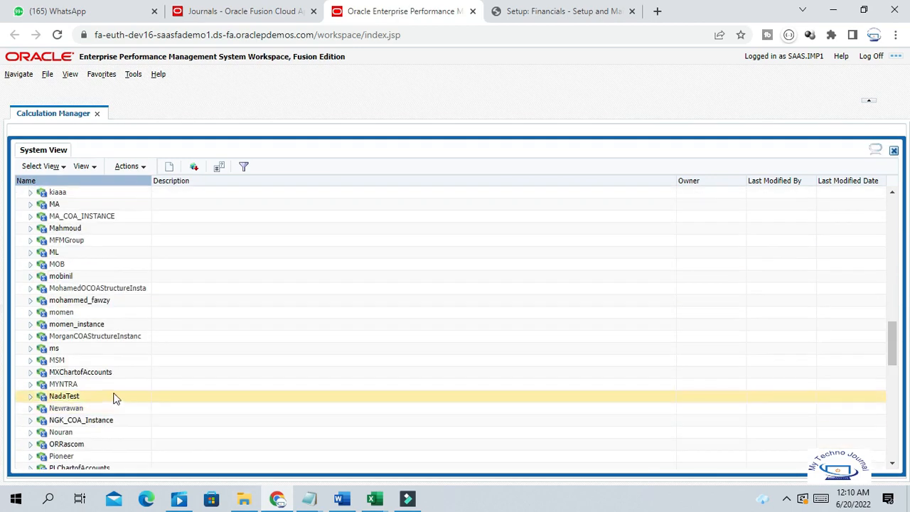
{"action": "scroll", "coordinate": [175, 357], "scroll_direction": "down", "scroll_amount": 5}
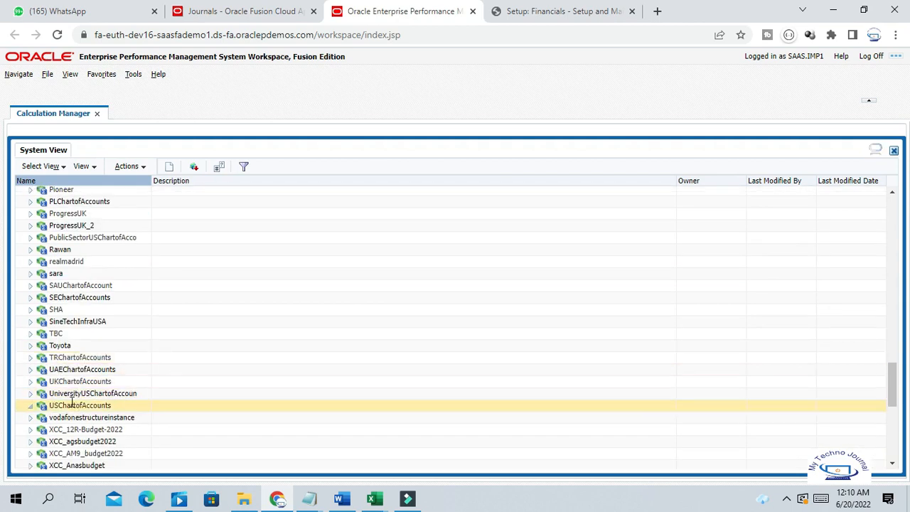
{"action": "left_click", "coordinate": [67, 405]}
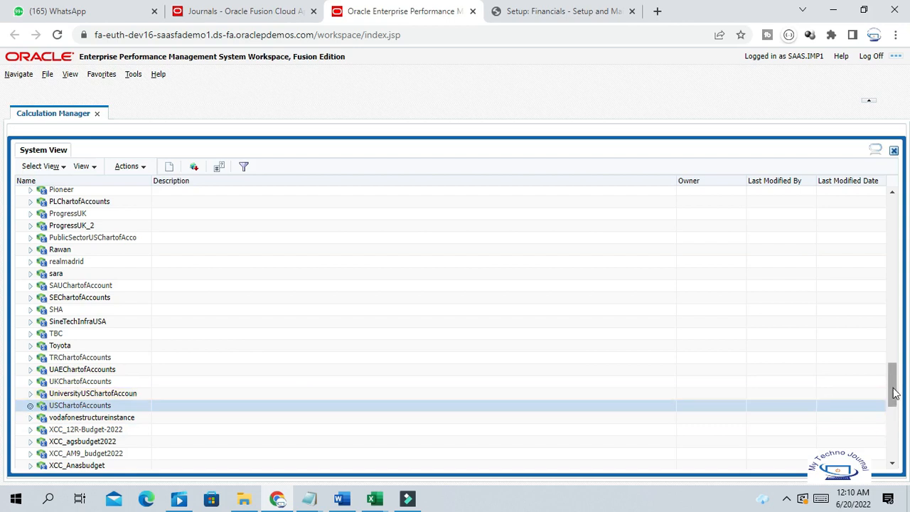
{"action": "left_click_drag", "start_coordinate": [892, 390], "coordinate": [897, 420]}
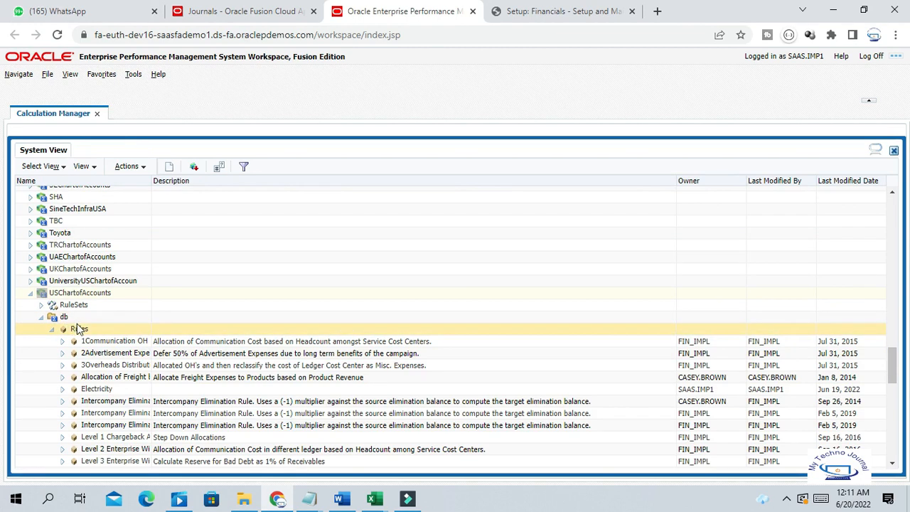
{"action": "left_click_drag", "start_coordinate": [894, 368], "coordinate": [895, 389]}
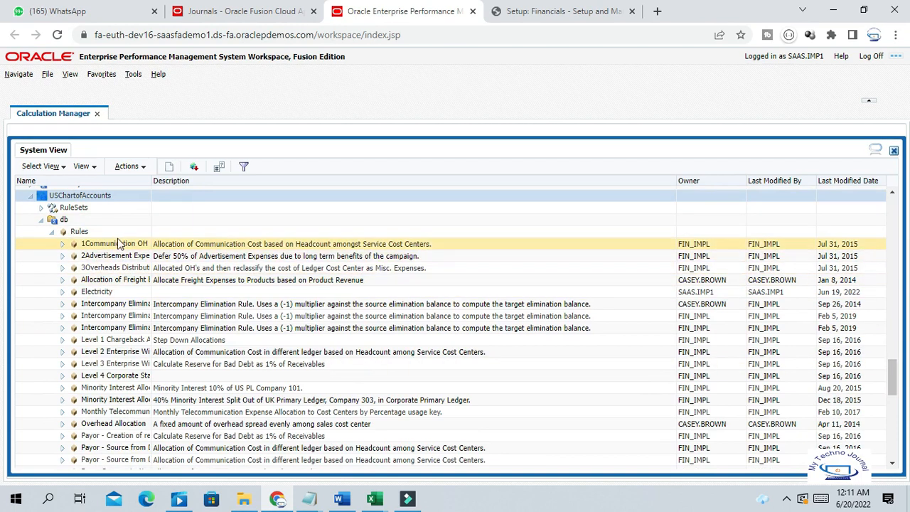
Step: Start a new rule under the USChartofAccounts db rules and name it "Office Equipment -RENTAL"
{"action": "left_click", "coordinate": [77, 232]}
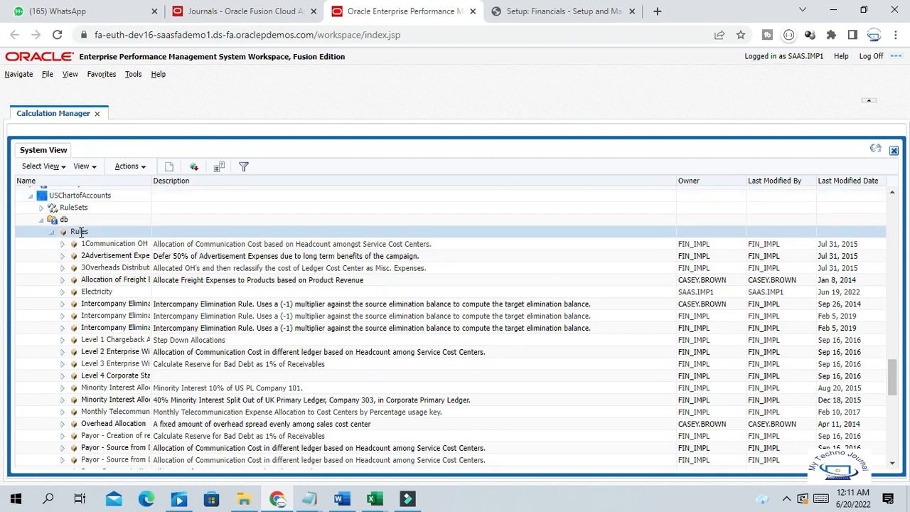
{"action": "right_click", "coordinate": [90, 236]}
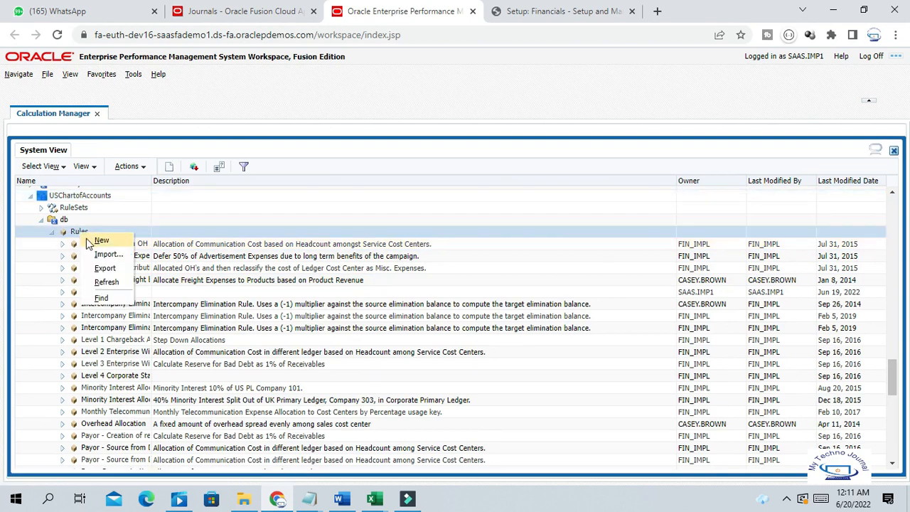
{"action": "left_click", "coordinate": [102, 241]}
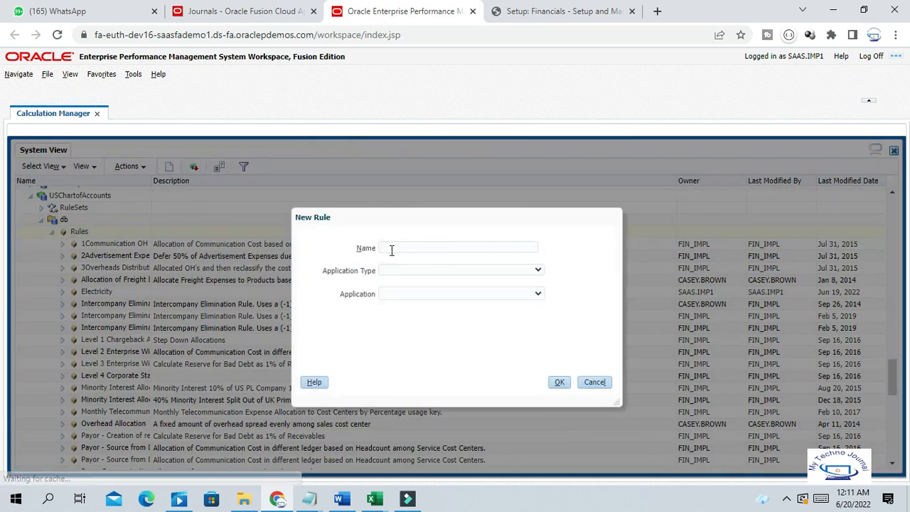
{"action": "left_click", "coordinate": [392, 249]}
{"action": "left_click", "coordinate": [405, 247]}
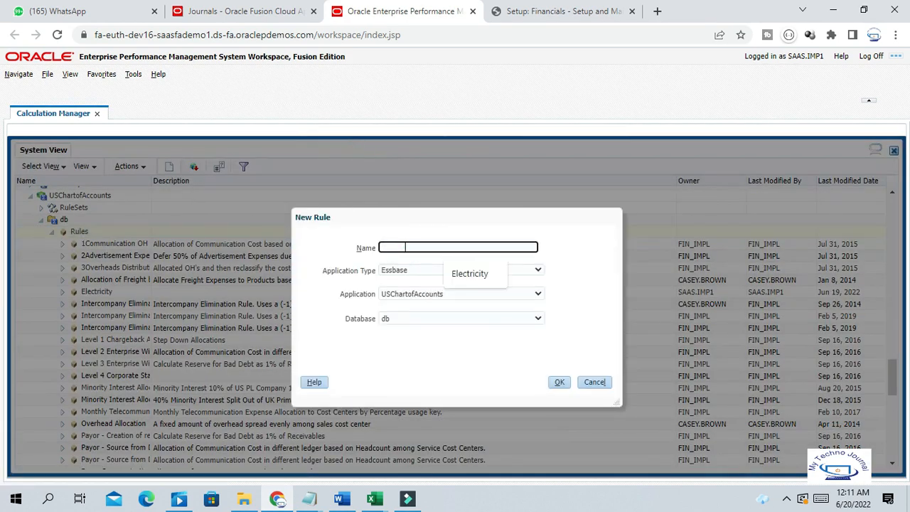
{"action": "type", "text": "Office"}
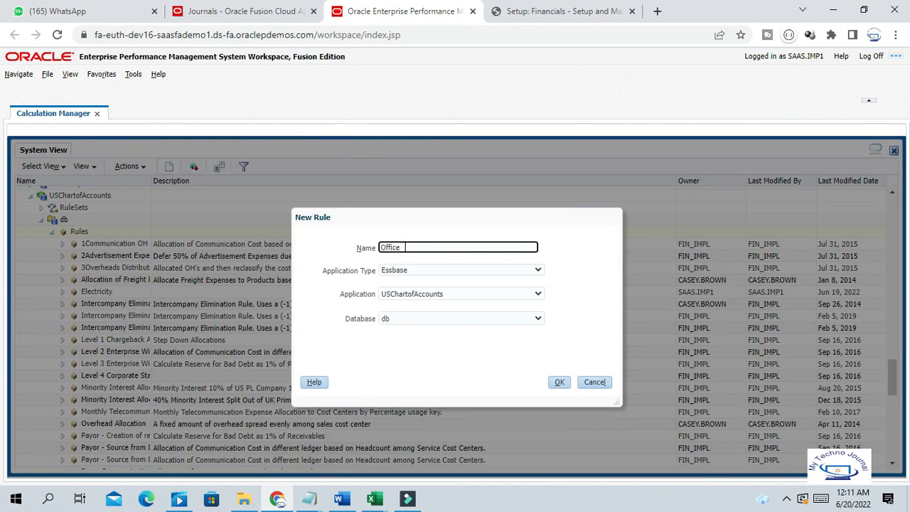
{"action": "type", "text": " Equipment -RENTAL"}
{"action": "left_click_drag", "start_coordinate": [484, 249], "coordinate": [351, 252]}
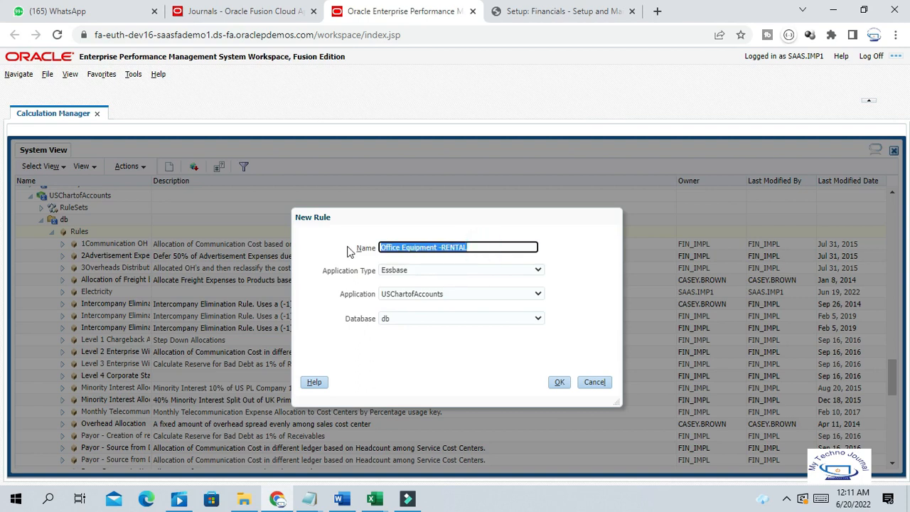
{"action": "left_click", "coordinate": [486, 249]}
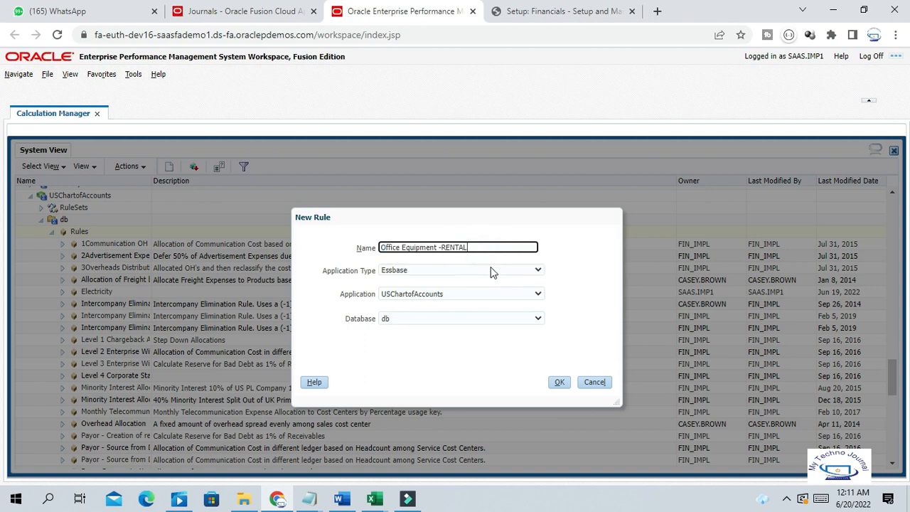
Step: Keep Essbase as the application type and create the rule in application USChartofAccounts, database db
{"action": "left_click", "coordinate": [424, 270]}
{"action": "left_click", "coordinate": [428, 279]}
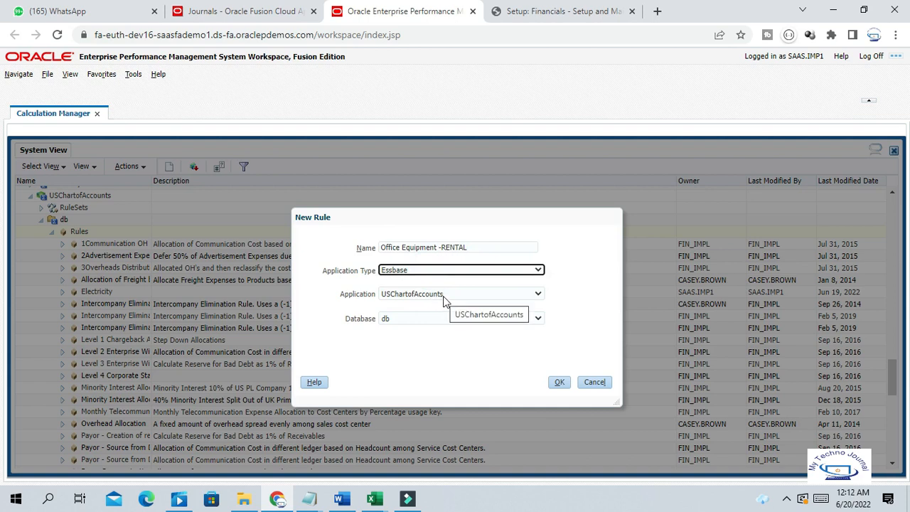
{"action": "left_click", "coordinate": [560, 382]}
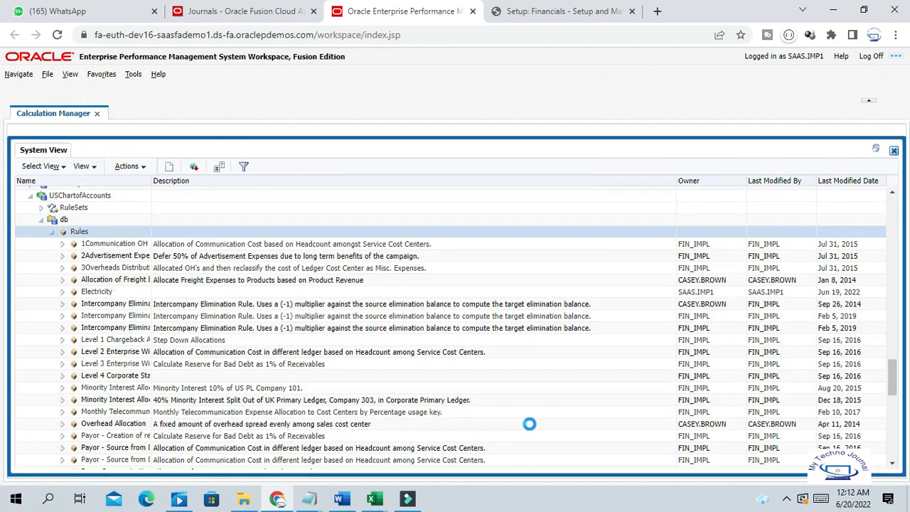
{"action": "left_click", "coordinate": [786, 499]}
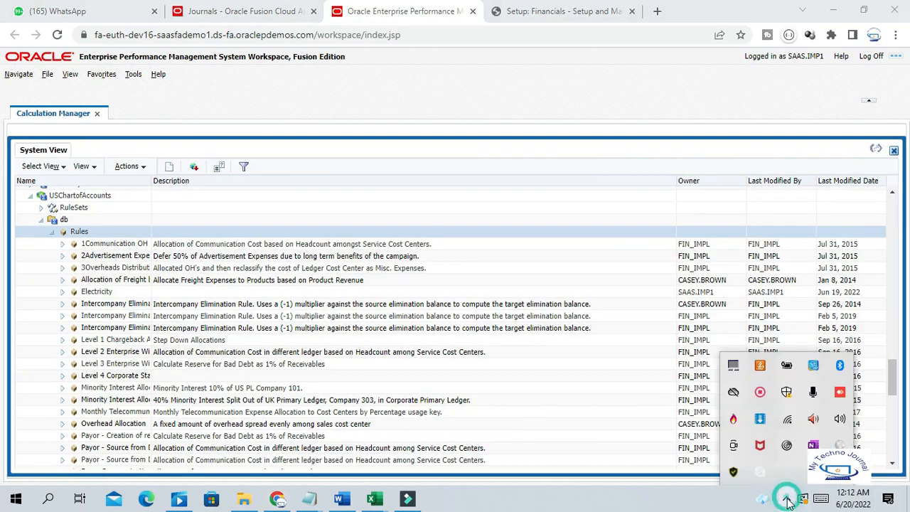
{"action": "left_click", "coordinate": [635, 221]}
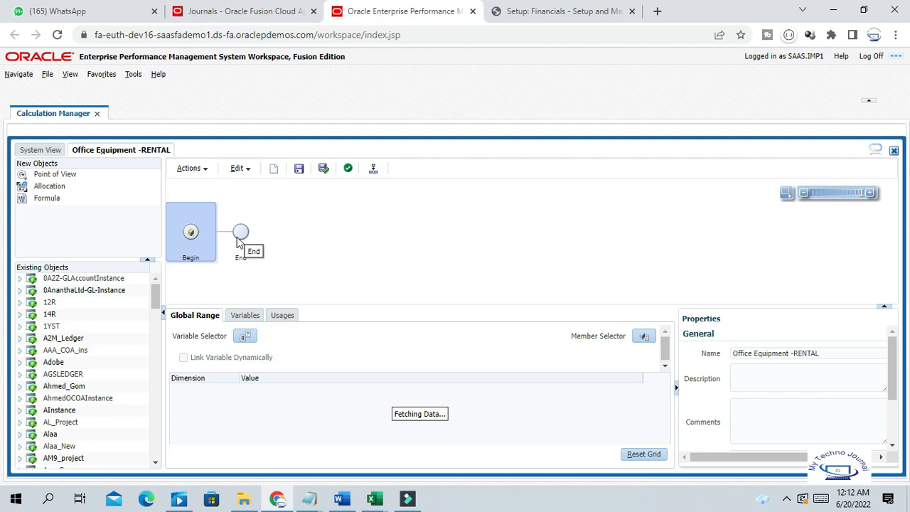
Step: Insert a Point of View object between Begin and End in the rule flow and review its properties and dimensions
{"action": "left_click", "coordinate": [58, 176]}
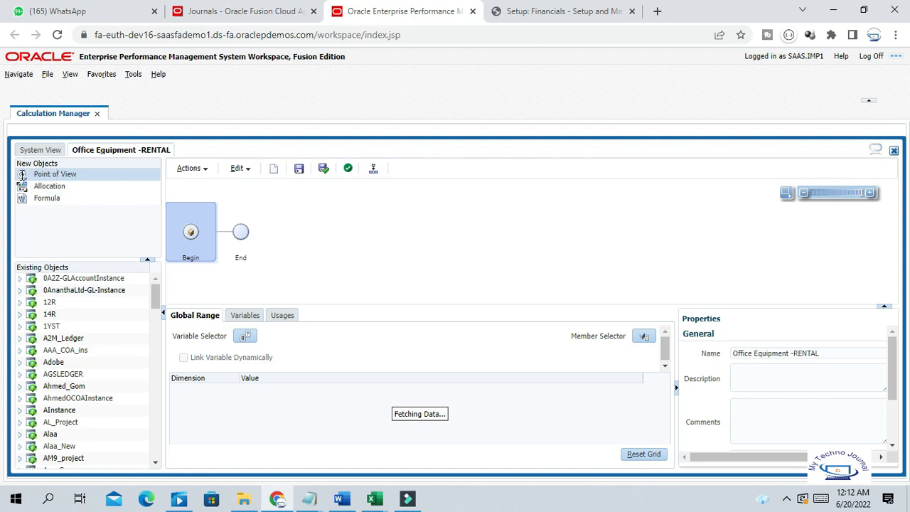
{"action": "left_click_drag", "start_coordinate": [22, 174], "coordinate": [208, 240]}
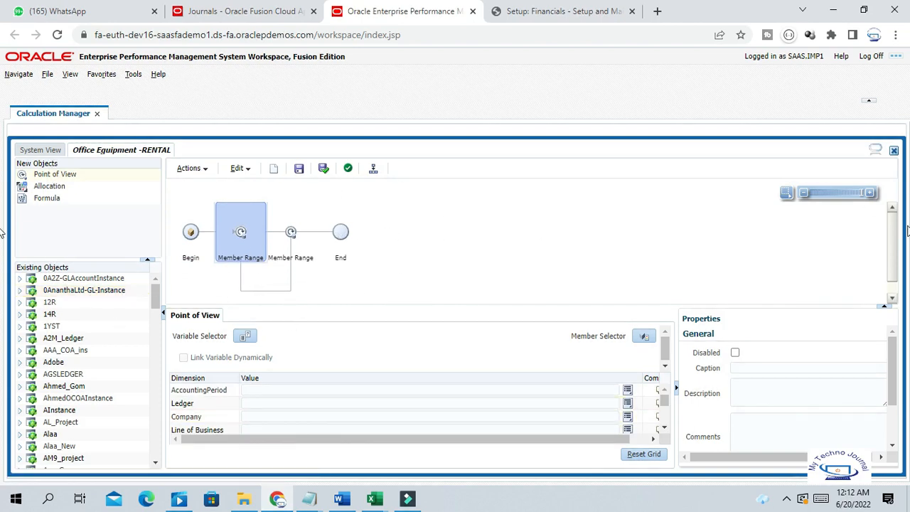
{"action": "mouse_move", "coordinate": [892, 368]}
{"action": "left_mouse_down"}
{"action": "mouse_move", "coordinate": [893, 386]}
{"action": "mouse_move", "coordinate": [900, 373]}
{"action": "left_mouse_up"}
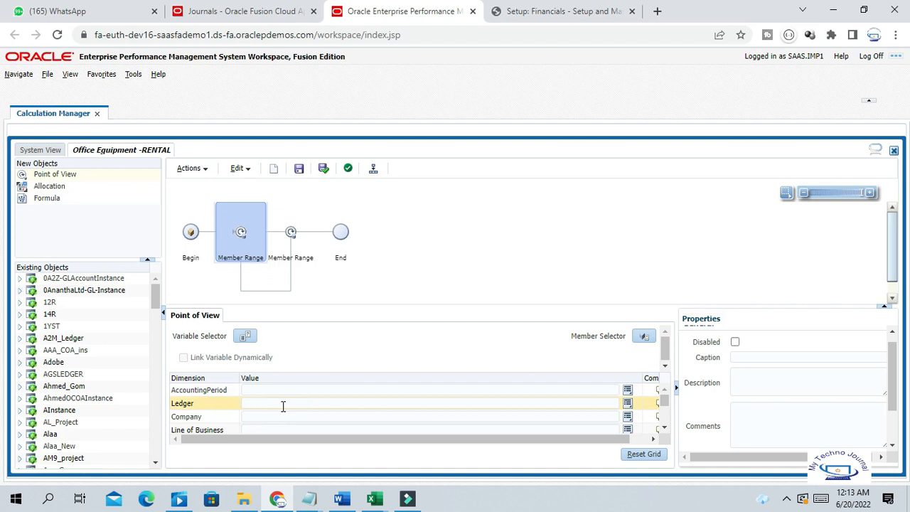
{"action": "mouse_move", "coordinate": [666, 403]}
{"action": "left_mouse_down"}
{"action": "mouse_move", "coordinate": [666, 420]}
{"action": "mouse_move", "coordinate": [668, 404]}
{"action": "left_mouse_up"}
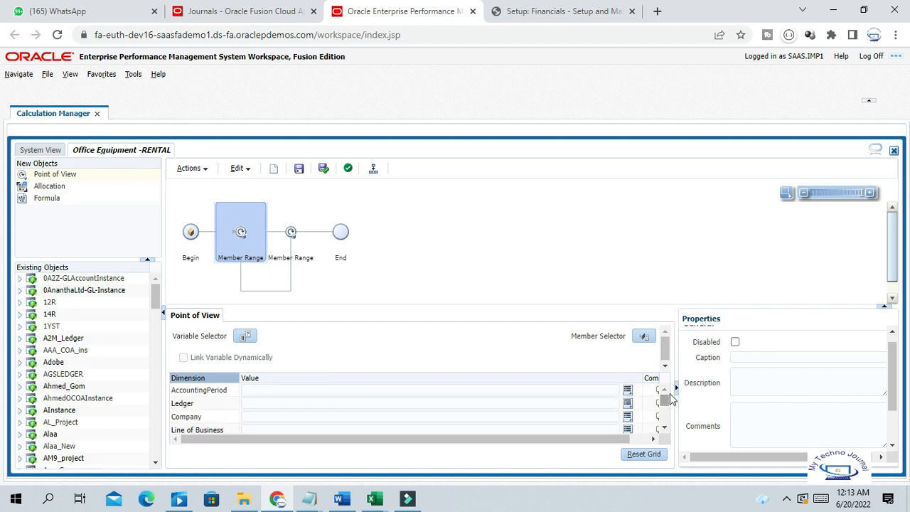
{"action": "left_click_drag", "start_coordinate": [892, 396], "coordinate": [892, 420]}
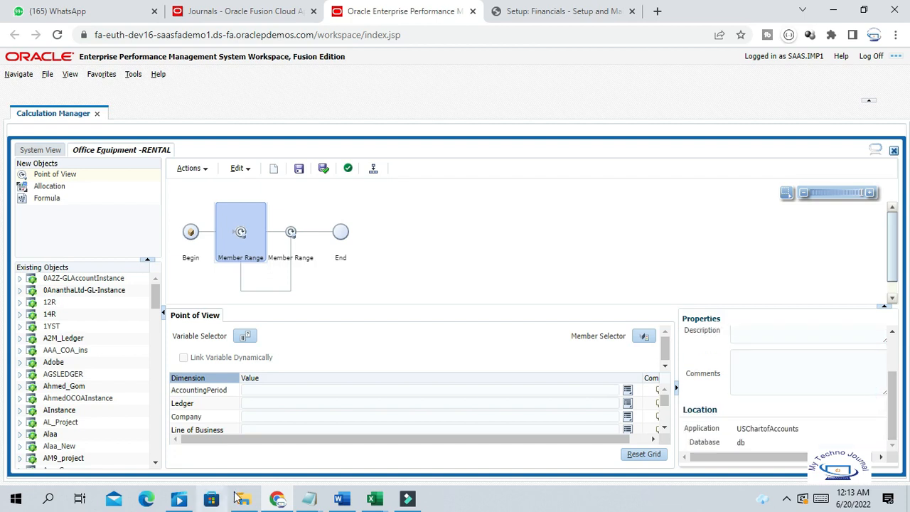
{"action": "left_click", "coordinate": [664, 427]}
{"action": "left_click", "coordinate": [664, 427]}
{"action": "left_click_drag", "start_coordinate": [668, 409], "coordinate": [667, 396]}
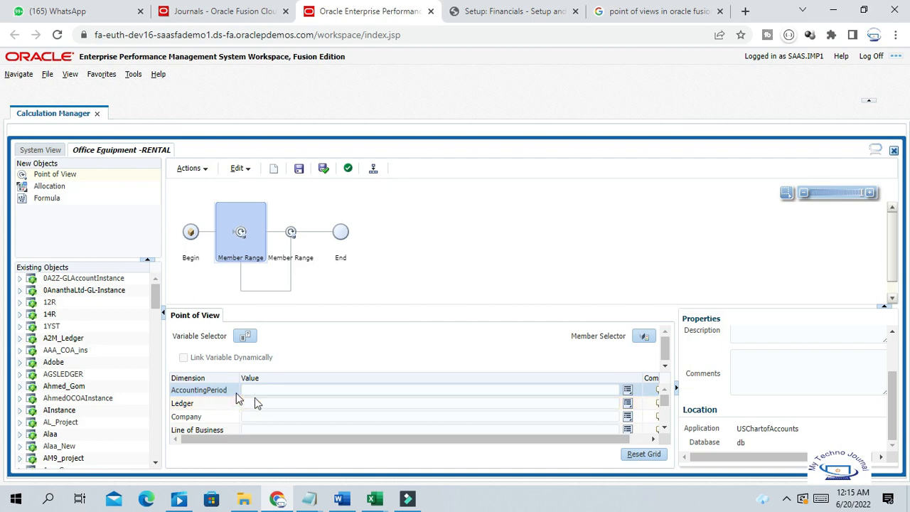
Step: Open the member selector for the AccountingPeriod dimension of the Point of View and expand the AccountingPeriod hierarchy
{"action": "left_click", "coordinate": [269, 390]}
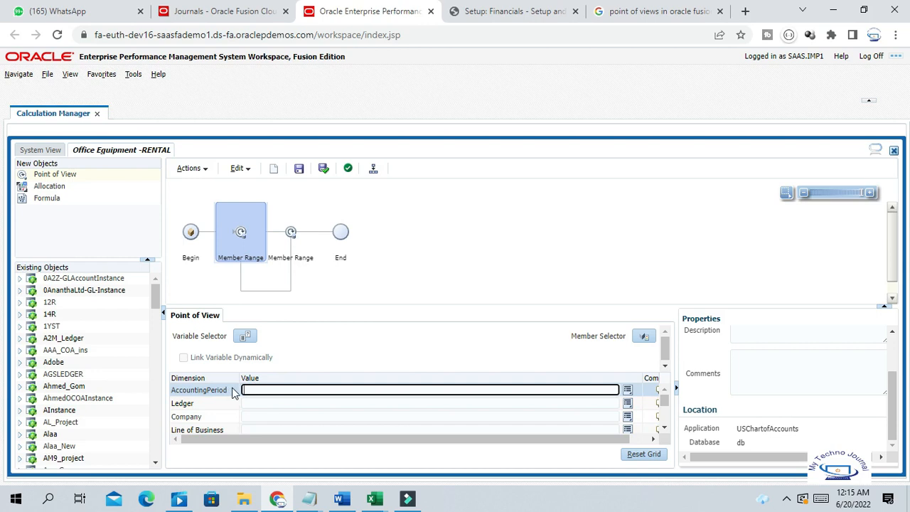
{"action": "left_click", "coordinate": [629, 392]}
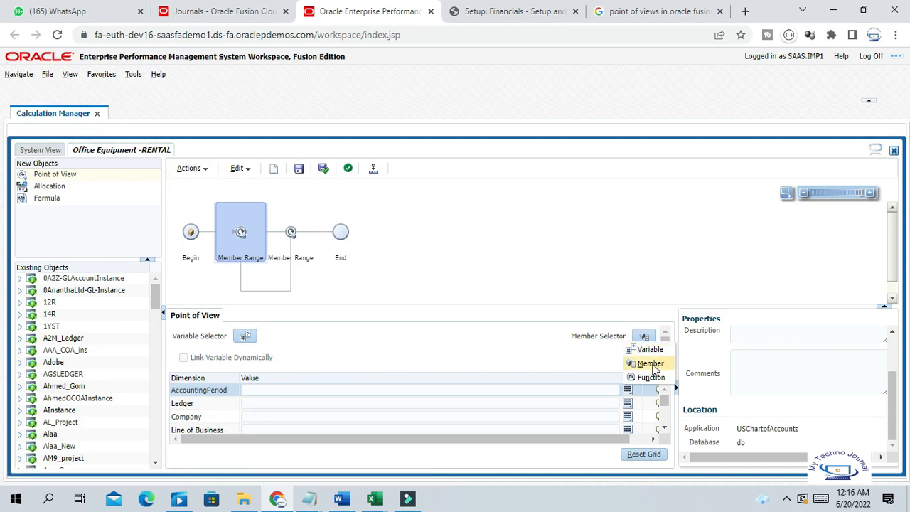
{"action": "left_click", "coordinate": [650, 363]}
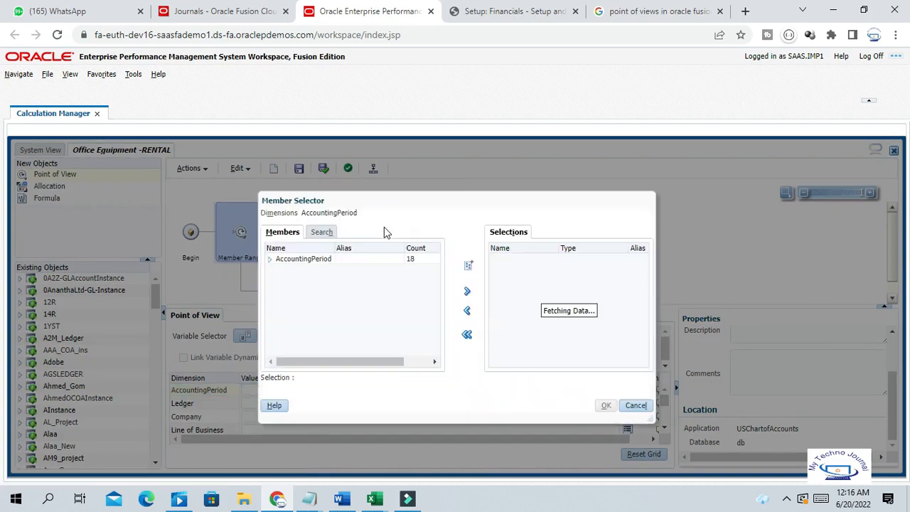
{"action": "left_click", "coordinate": [270, 260]}
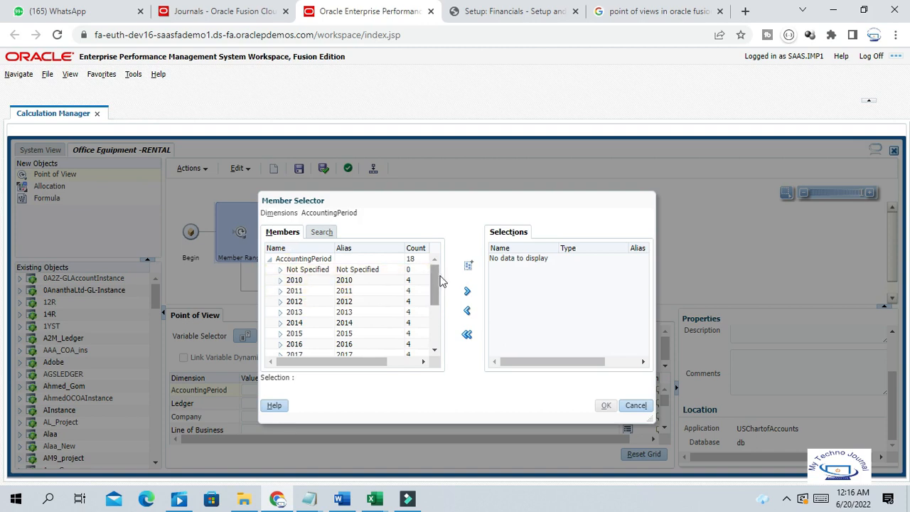
Step: Expand 2022 and Qtr2-22 in the AccountingPeriod members and set period 06-22 as the dimension's value
{"action": "left_click_drag", "start_coordinate": [435, 279], "coordinate": [435, 319]}
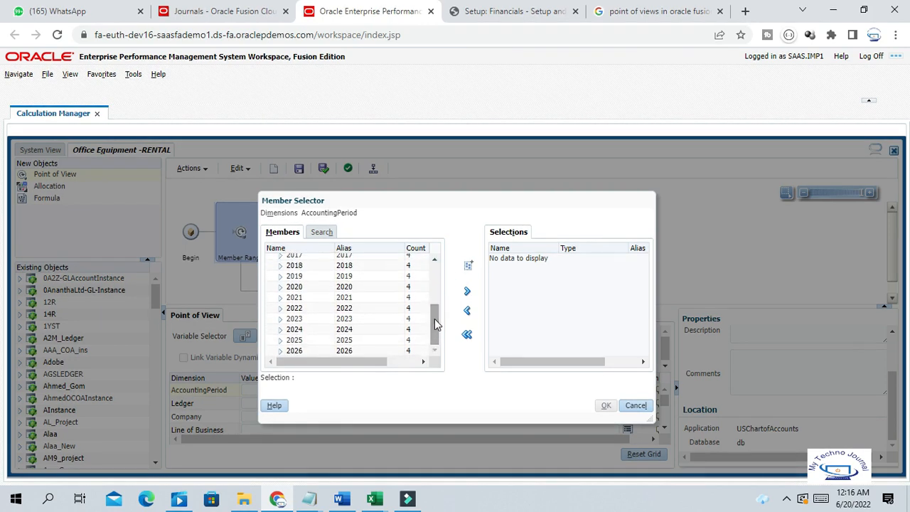
{"action": "left_click", "coordinate": [280, 308]}
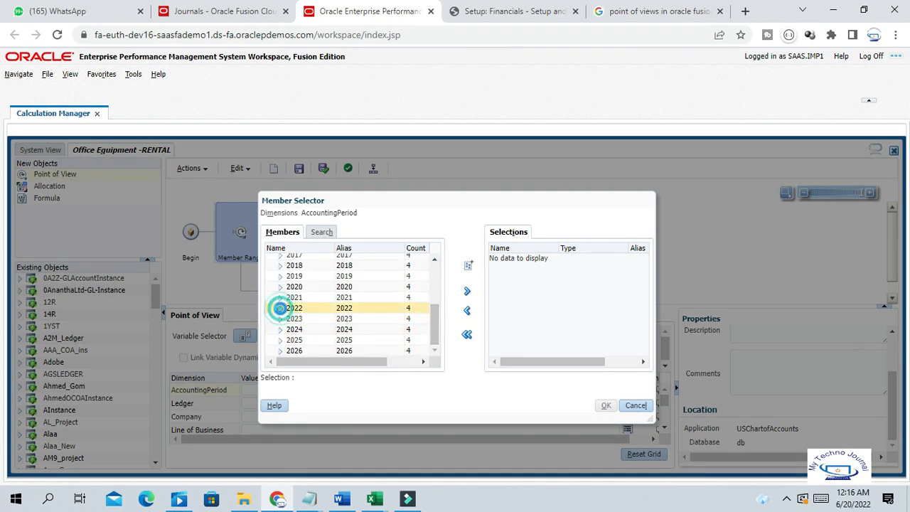
{"action": "left_click", "coordinate": [315, 328]}
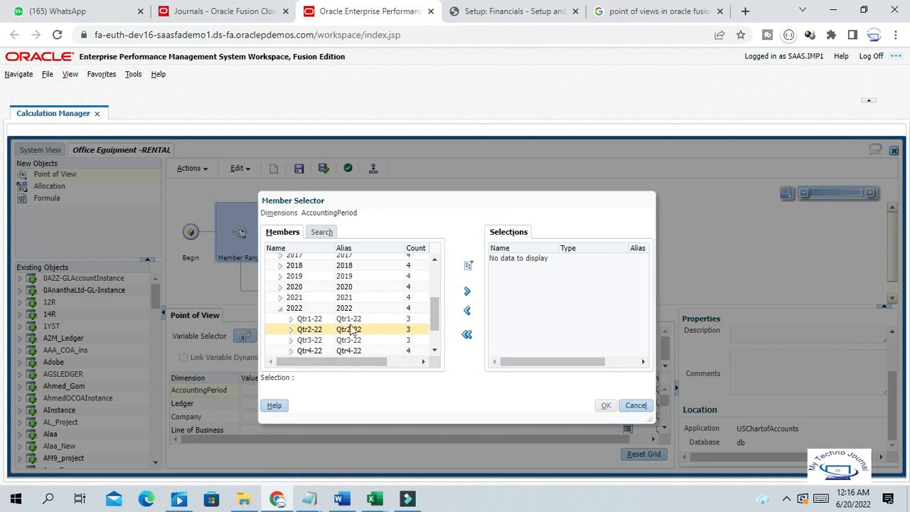
{"action": "left_click_drag", "start_coordinate": [435, 315], "coordinate": [434, 319]}
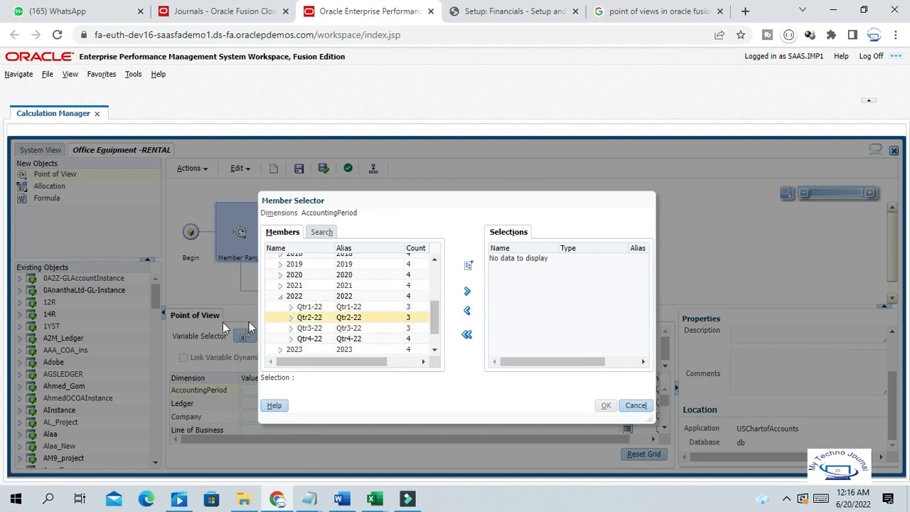
{"action": "left_click", "coordinate": [292, 319]}
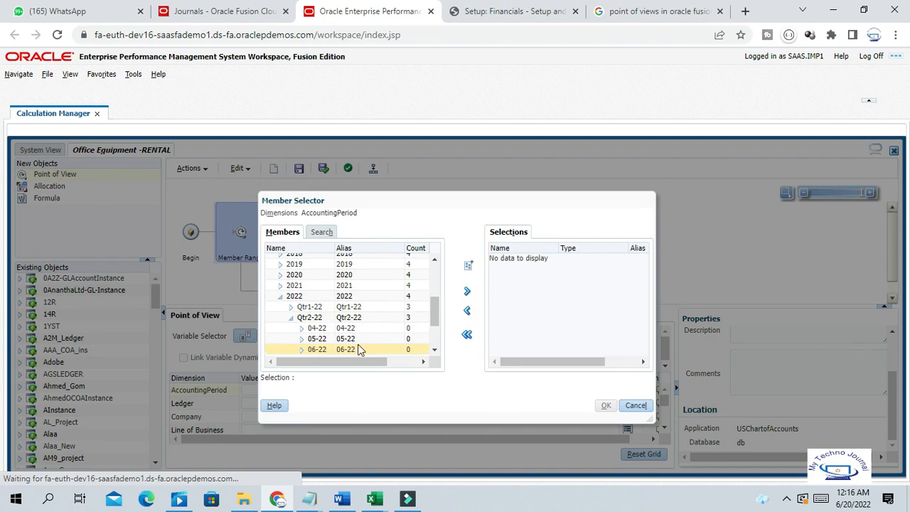
{"action": "left_click_drag", "start_coordinate": [434, 310], "coordinate": [434, 316]}
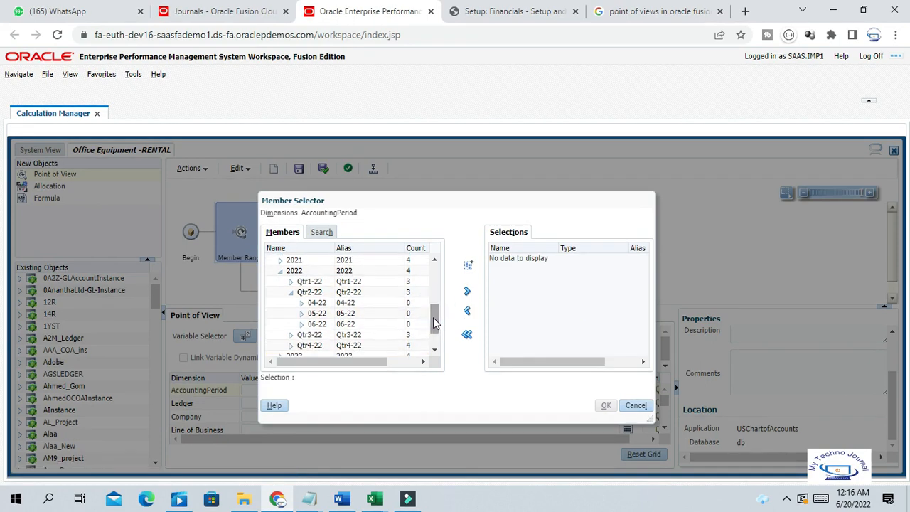
{"action": "left_click", "coordinate": [320, 324]}
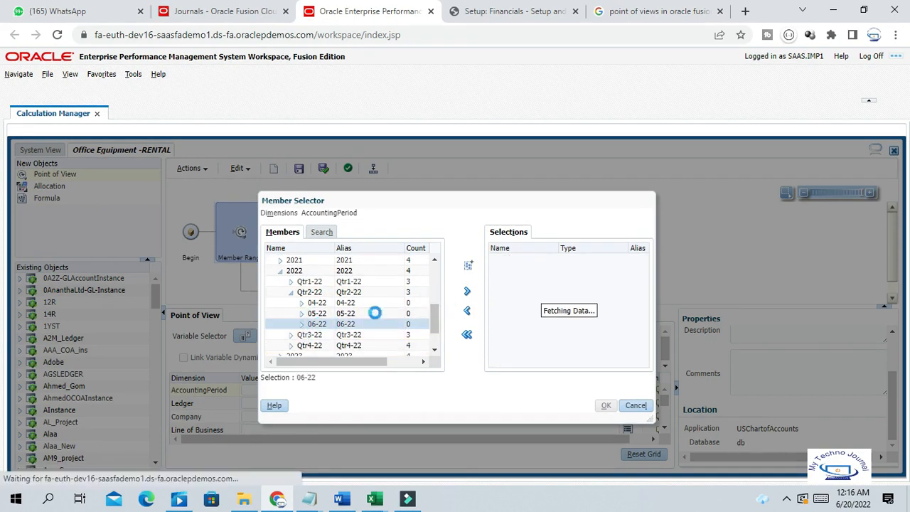
{"action": "left_click", "coordinate": [467, 291]}
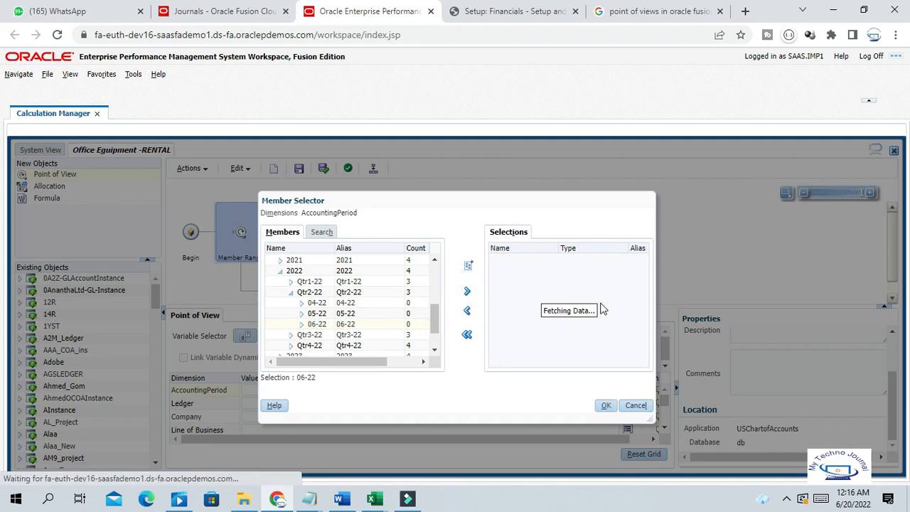
{"action": "left_click", "coordinate": [606, 405]}
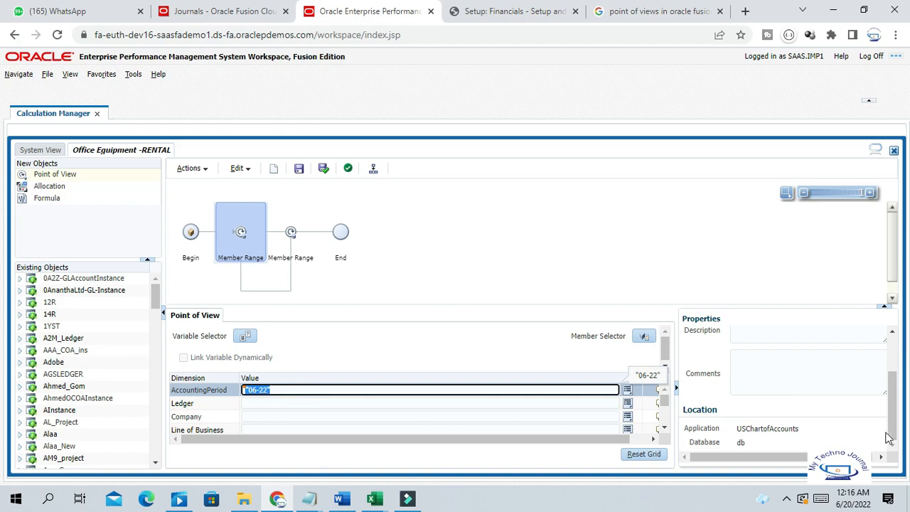
Step: Open the member selector for the Ledger dimension of the Point of View
{"action": "left_click", "coordinate": [194, 404]}
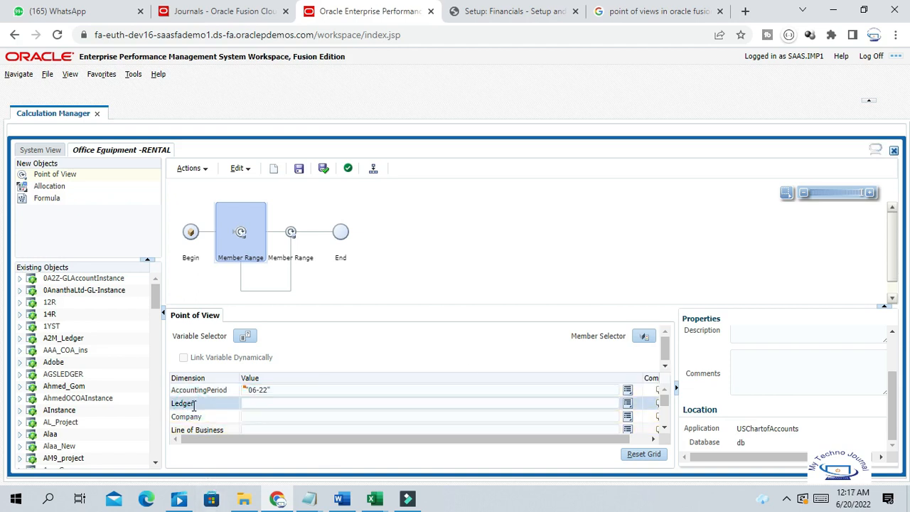
{"action": "left_click", "coordinate": [327, 408]}
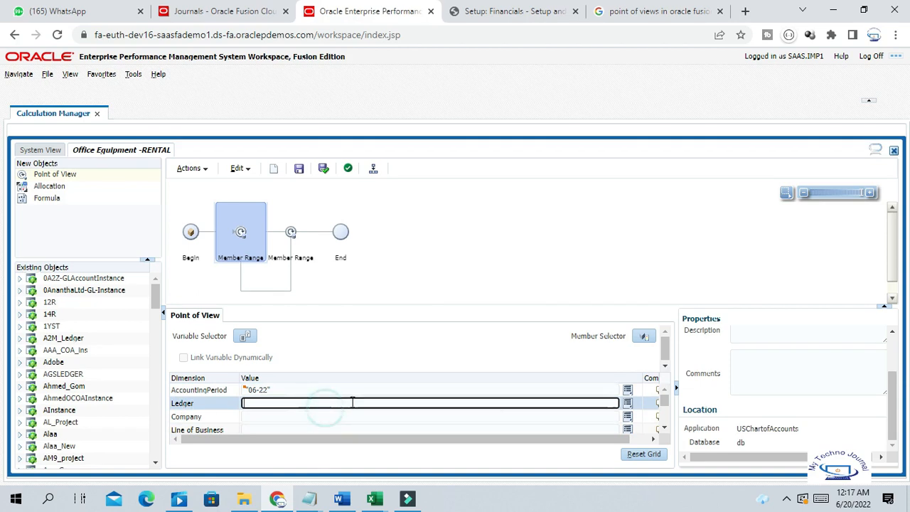
{"action": "left_click", "coordinate": [630, 405]}
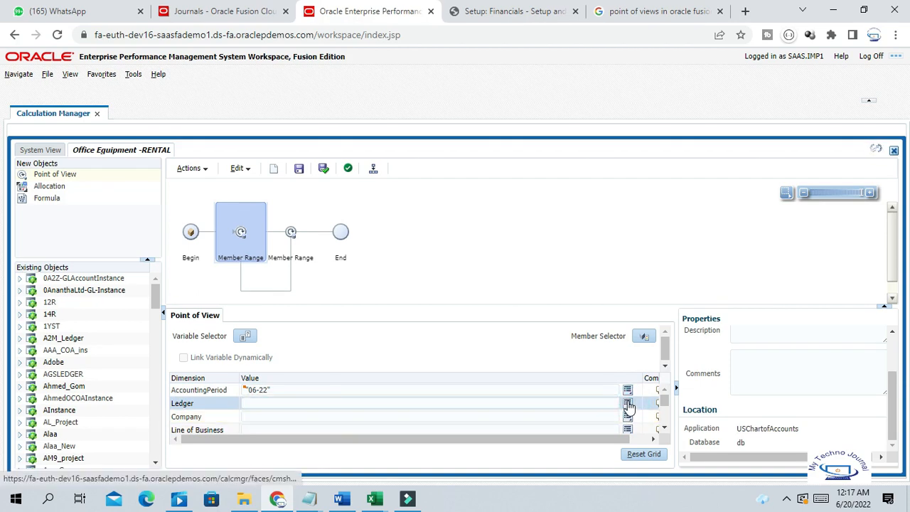
{"action": "left_click", "coordinate": [629, 404]}
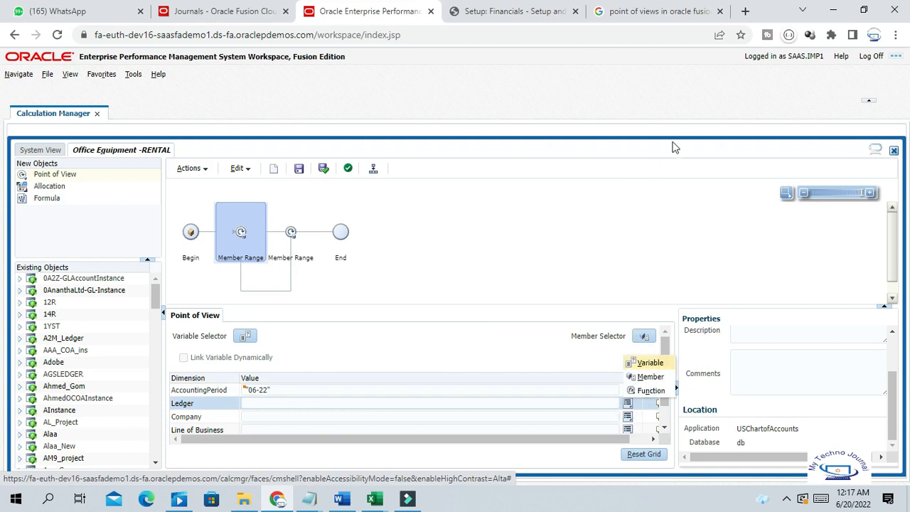
{"action": "left_click", "coordinate": [650, 377]}
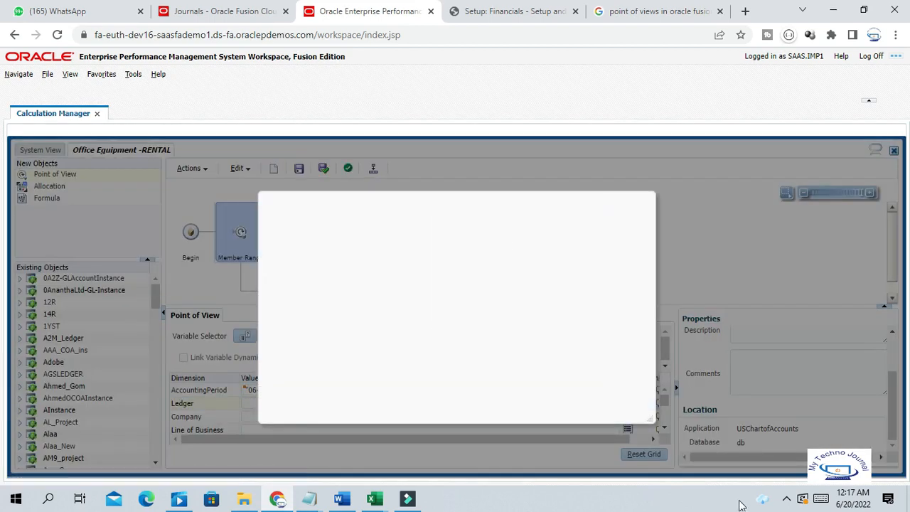
{"action": "left_click", "coordinate": [786, 498]}
{"action": "left_click", "coordinate": [761, 391]}
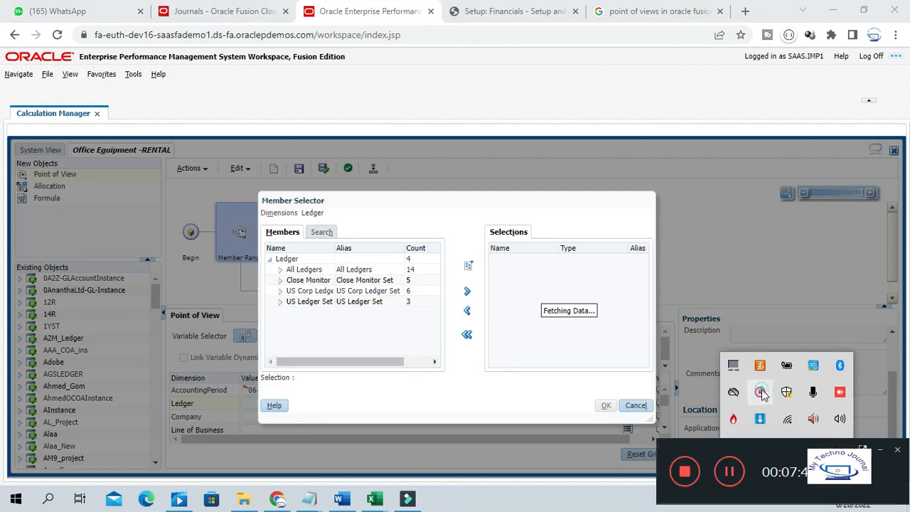
{"action": "left_click", "coordinate": [882, 448]}
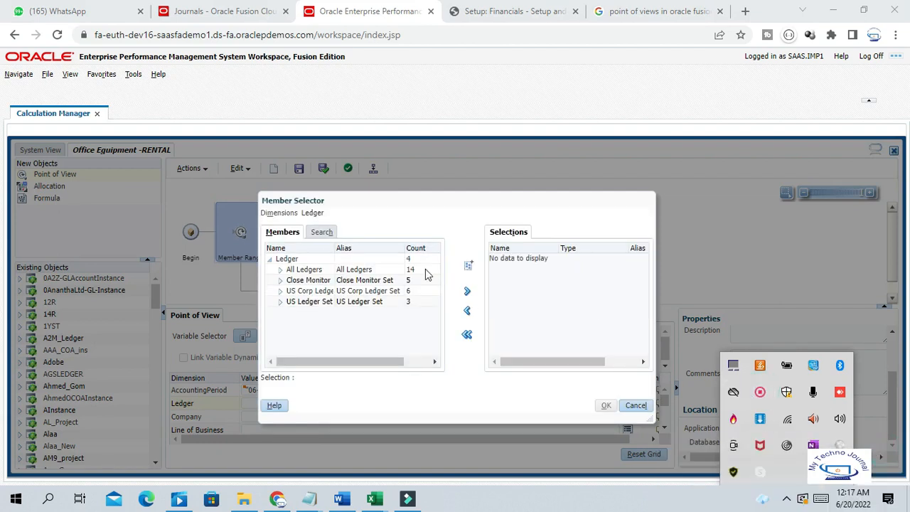
{"action": "left_click", "coordinate": [776, 261]}
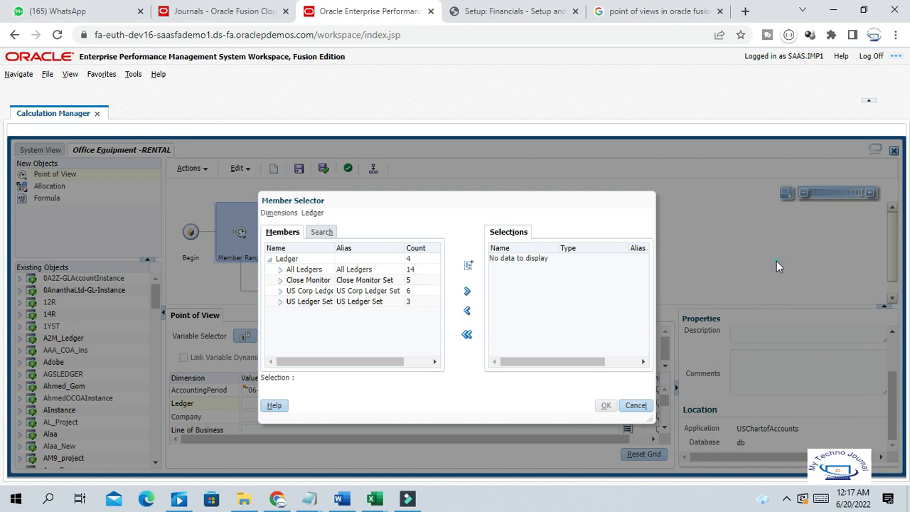
Step: Expand All Ledgers and set US Primary Ledger as the value of the Ledger dimension
{"action": "left_click", "coordinate": [280, 270]}
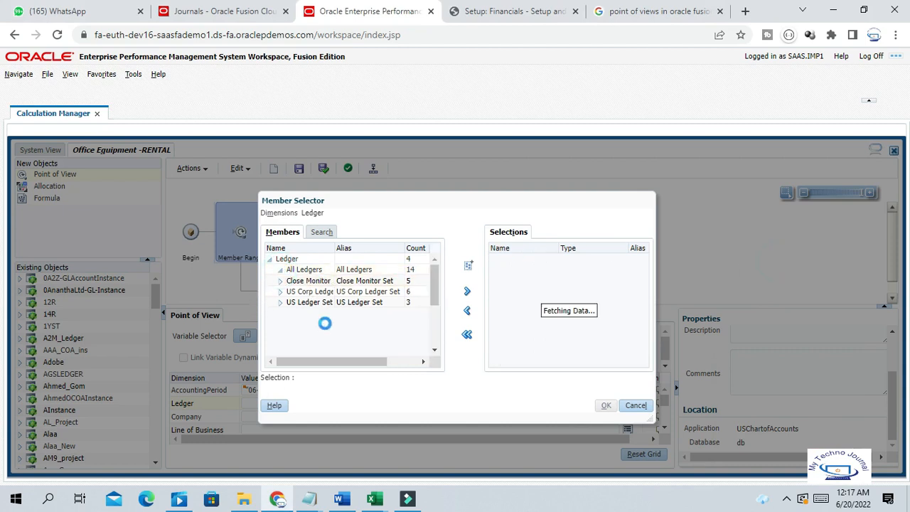
{"action": "left_click_drag", "start_coordinate": [434, 288], "coordinate": [433, 341]}
{"action": "left_click", "coordinate": [315, 308]}
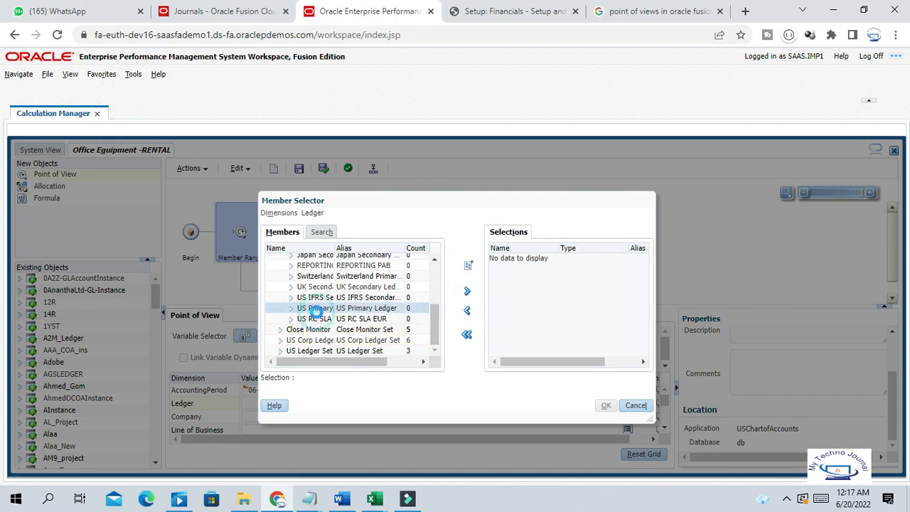
{"action": "left_click", "coordinate": [468, 292]}
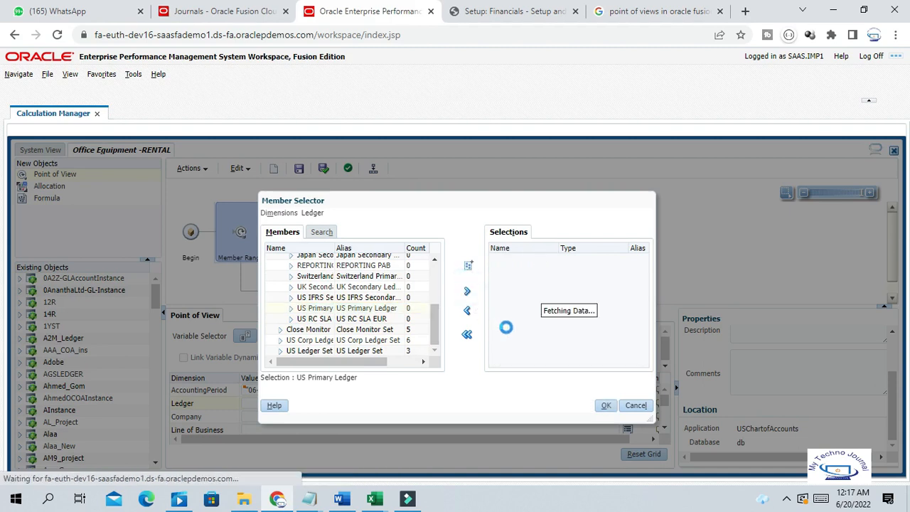
{"action": "left_click", "coordinate": [605, 405]}
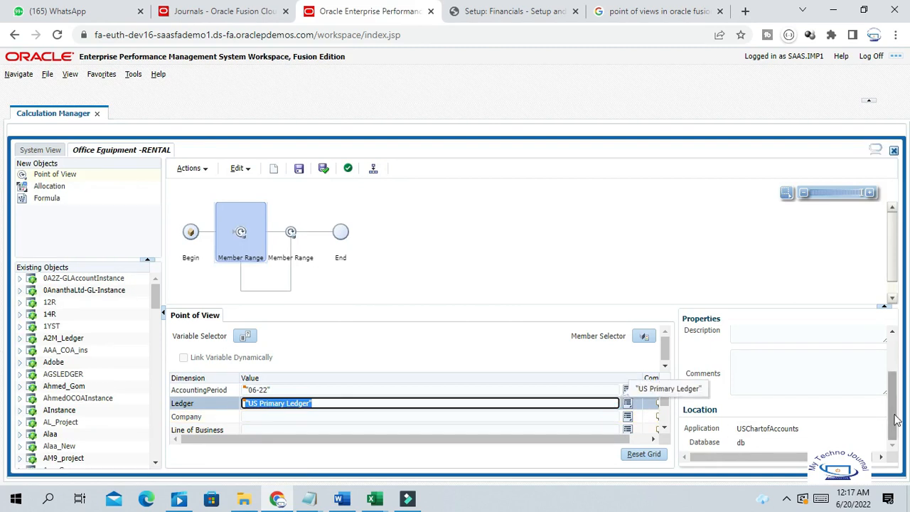
Step: Set the Company dimension to member 101 (US 1 LE 1 BU 1) from All Company Values
{"action": "left_click", "coordinate": [196, 417]}
{"action": "left_click", "coordinate": [299, 417]}
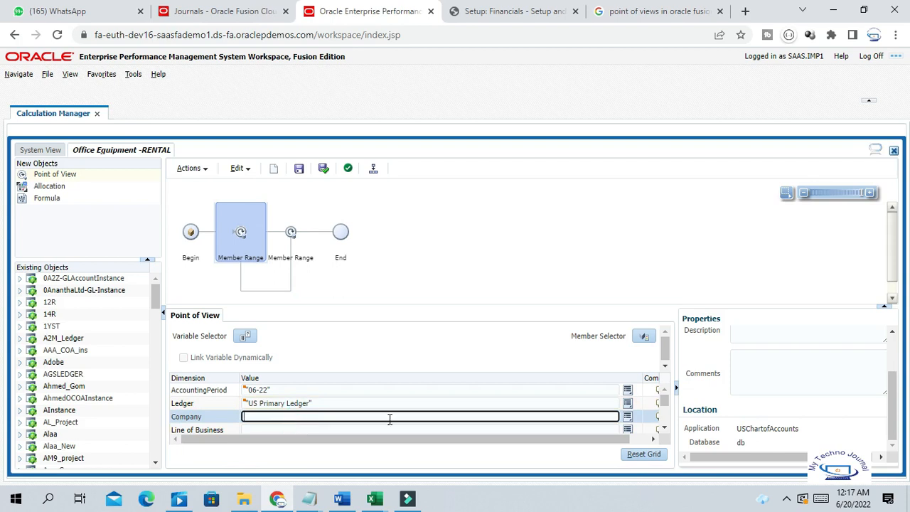
{"action": "left_click", "coordinate": [628, 418]}
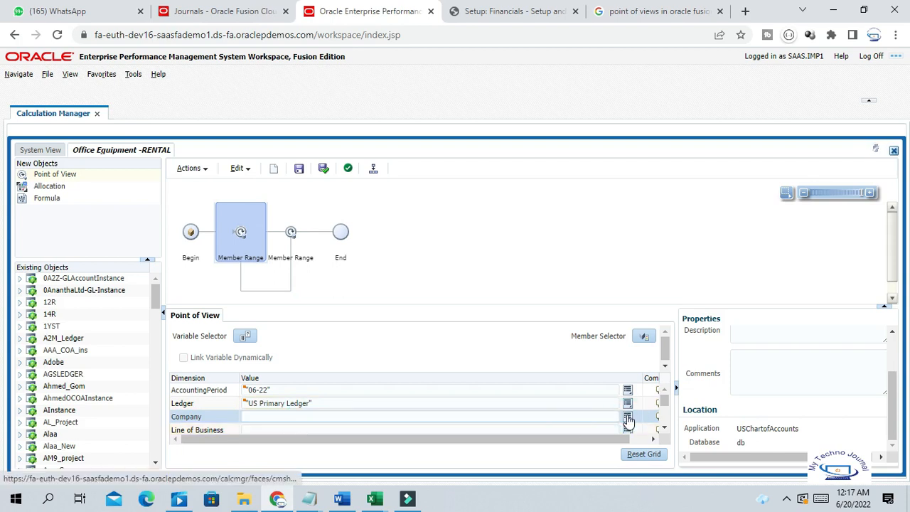
{"action": "left_click", "coordinate": [651, 389]}
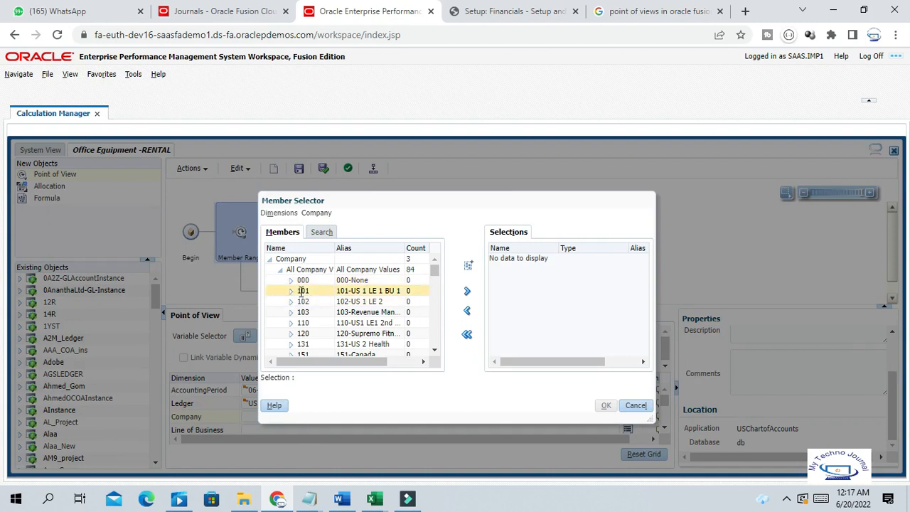
{"action": "left_click", "coordinate": [301, 290]}
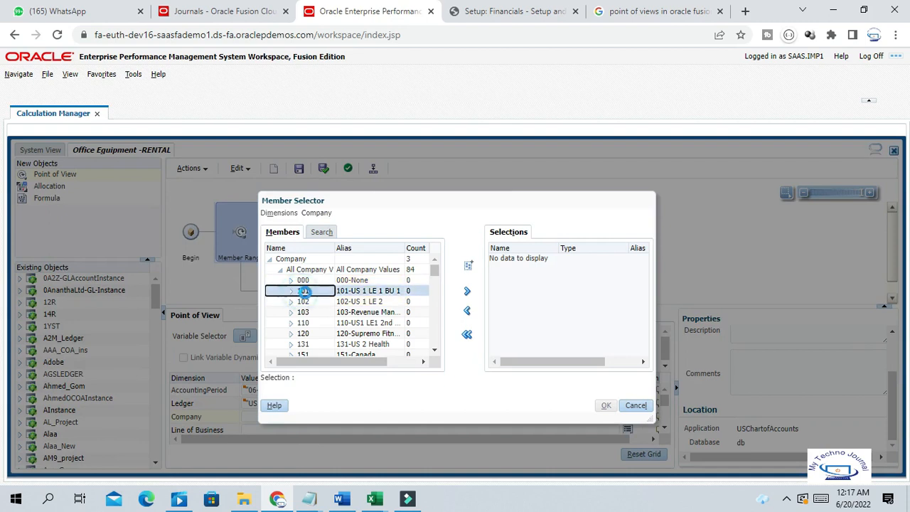
{"action": "left_click", "coordinate": [467, 292]}
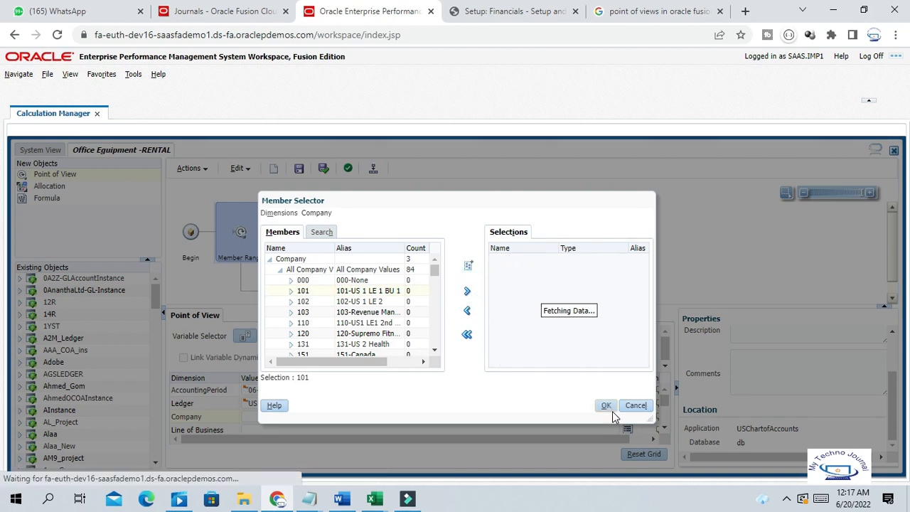
{"action": "left_click", "coordinate": [605, 406]}
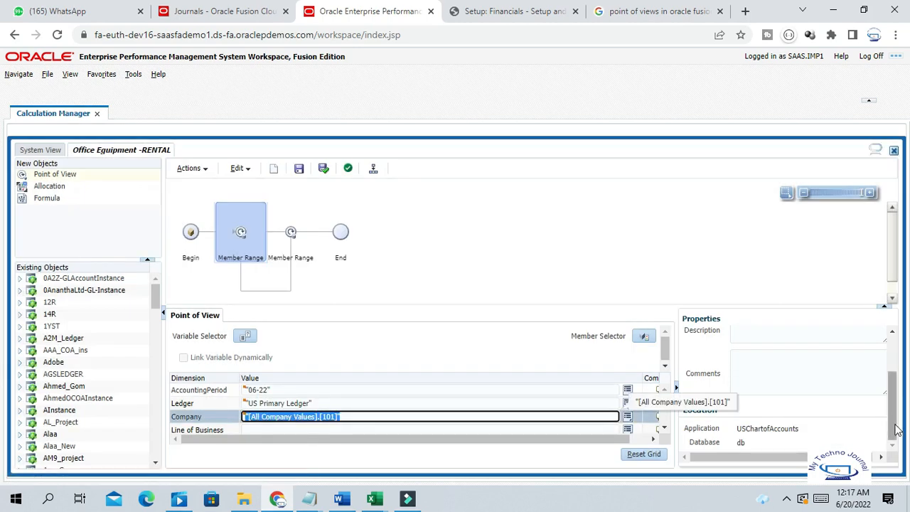
Step: Select the Line of Business dimension in the Point of View and check the open Excel workbooks for its value
{"action": "left_click", "coordinate": [663, 430]}
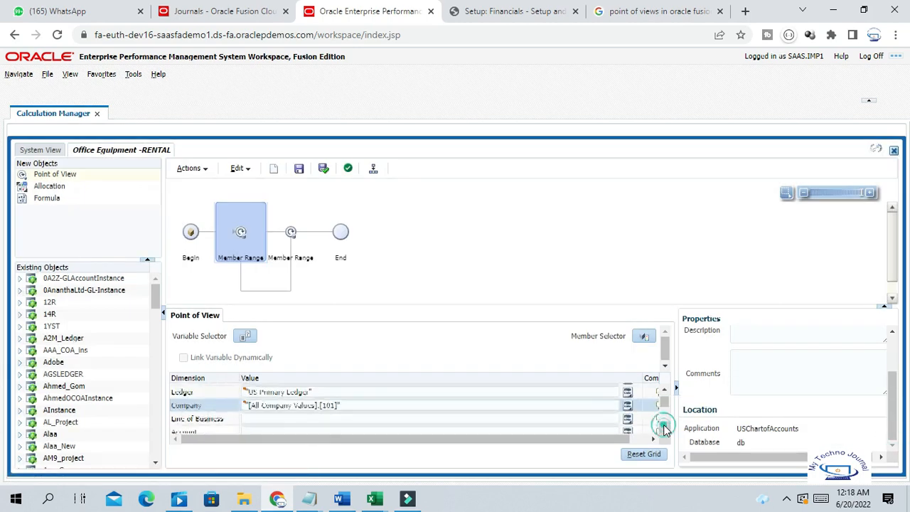
{"action": "left_click", "coordinate": [662, 430]}
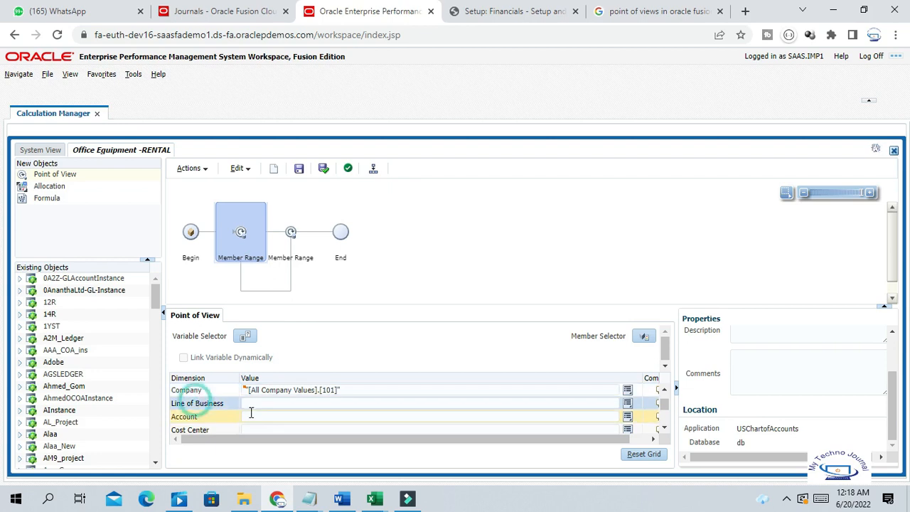
{"action": "left_click", "coordinate": [257, 403]}
{"action": "left_click", "coordinate": [384, 501]}
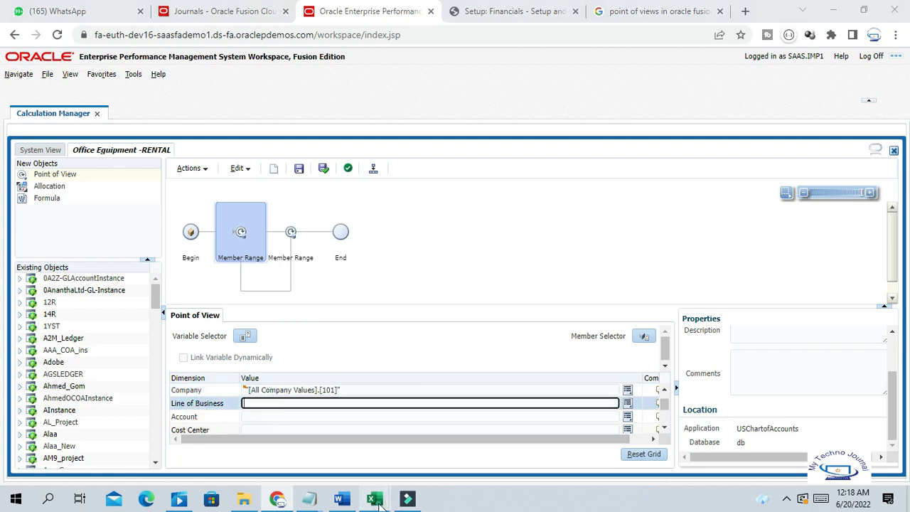
{"action": "left_click", "coordinate": [439, 448]}
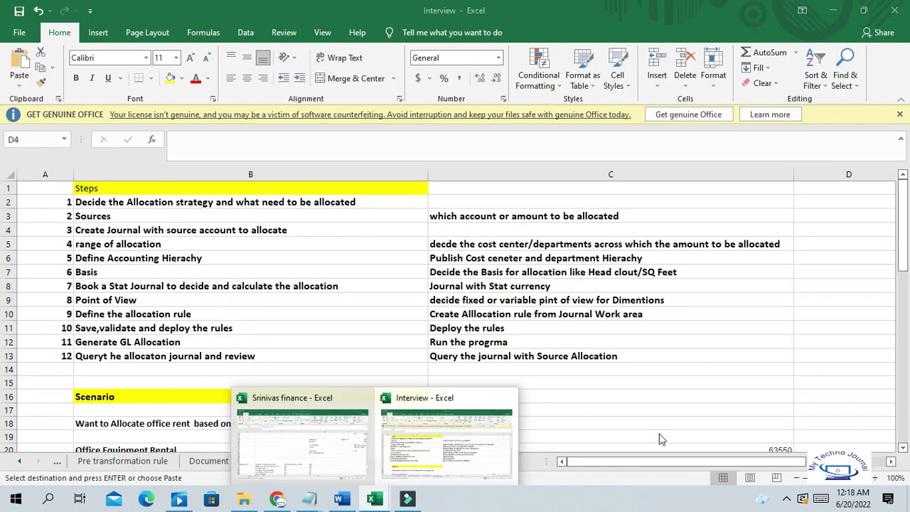
{"action": "left_click", "coordinate": [381, 501]}
{"action": "left_click", "coordinate": [304, 450]}
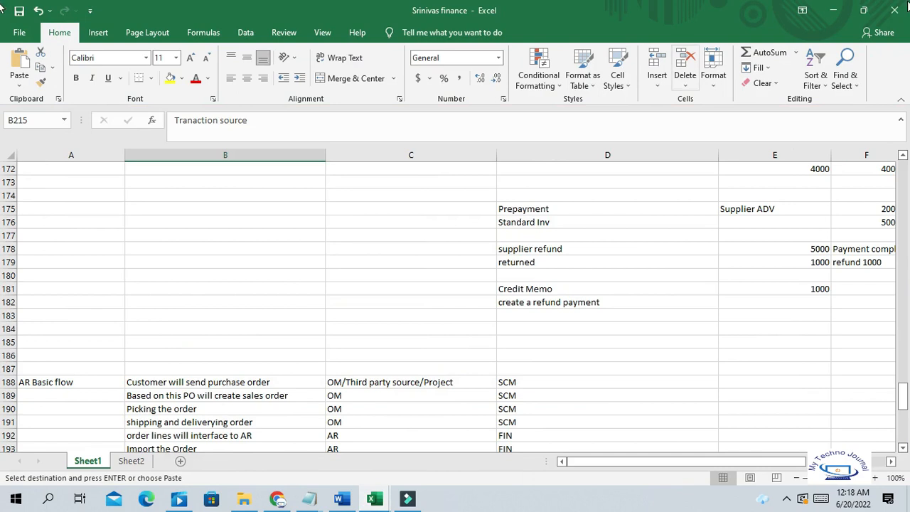
{"action": "left_click", "coordinate": [832, 10]}
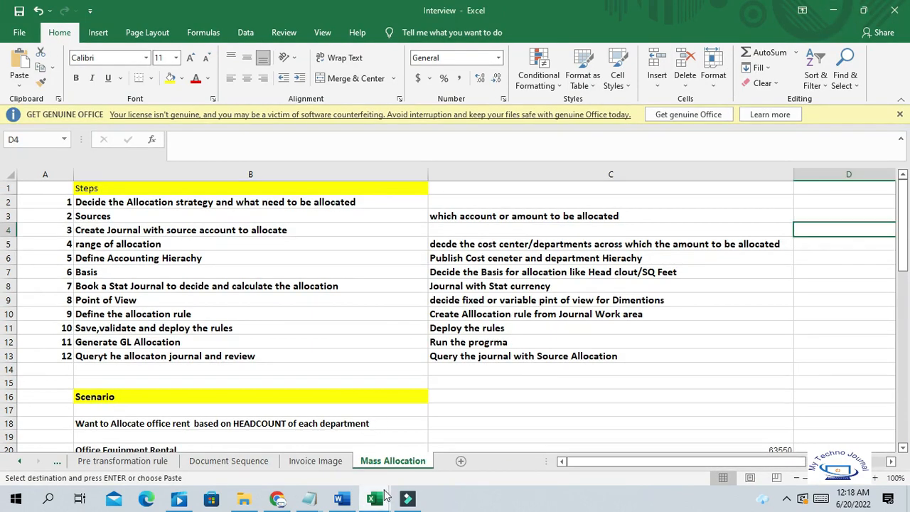
{"action": "left_click", "coordinate": [278, 501]}
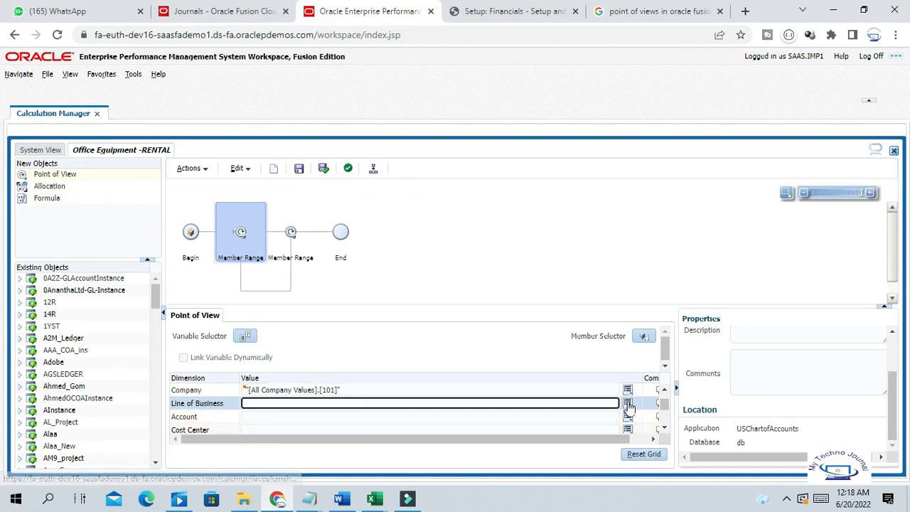
{"action": "left_click", "coordinate": [375, 501]}
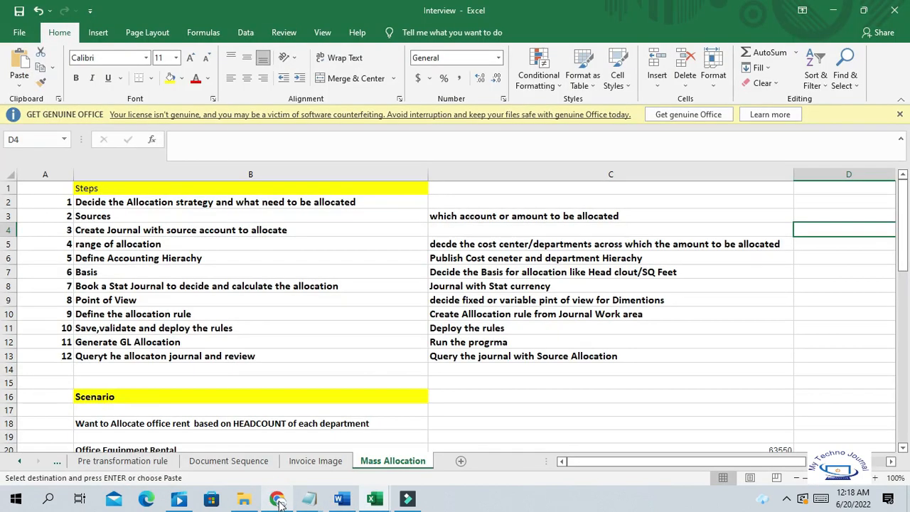
{"action": "left_click", "coordinate": [277, 500]}
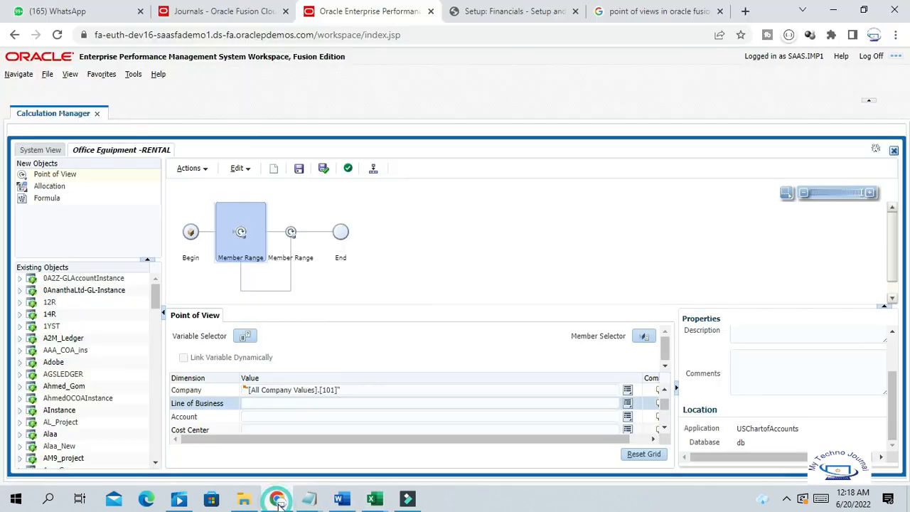
Step: Switch to the Oracle Fusion Journals page and search Manage Journals for period 06-22 journals starting with "Office"
{"action": "left_click", "coordinate": [244, 13]}
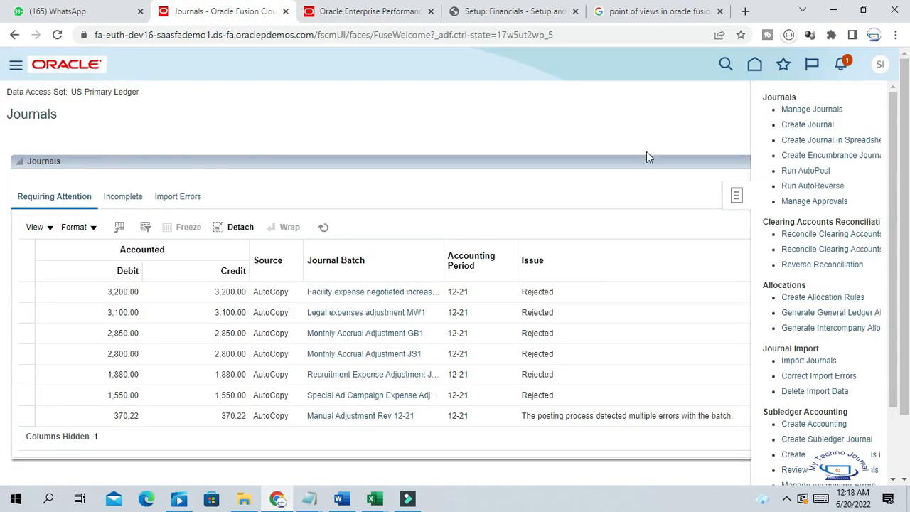
{"action": "left_click", "coordinate": [837, 111]}
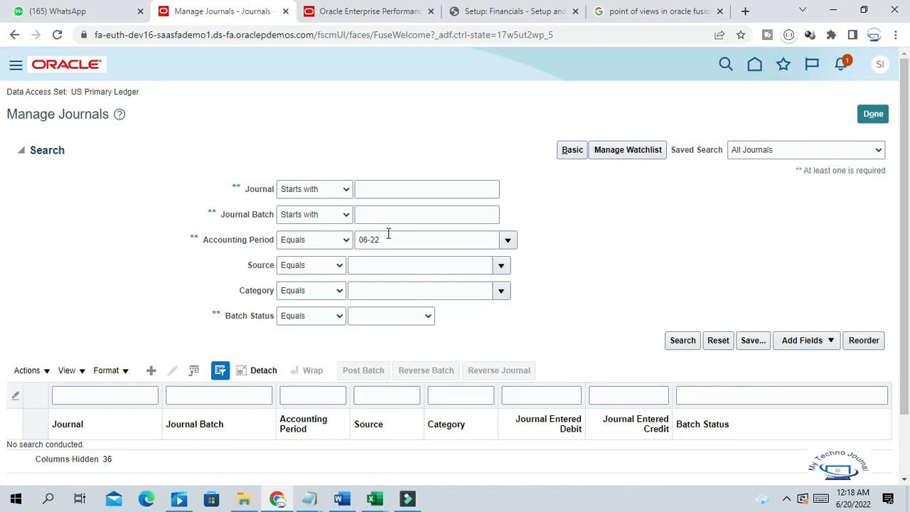
{"action": "left_click", "coordinate": [374, 187]}
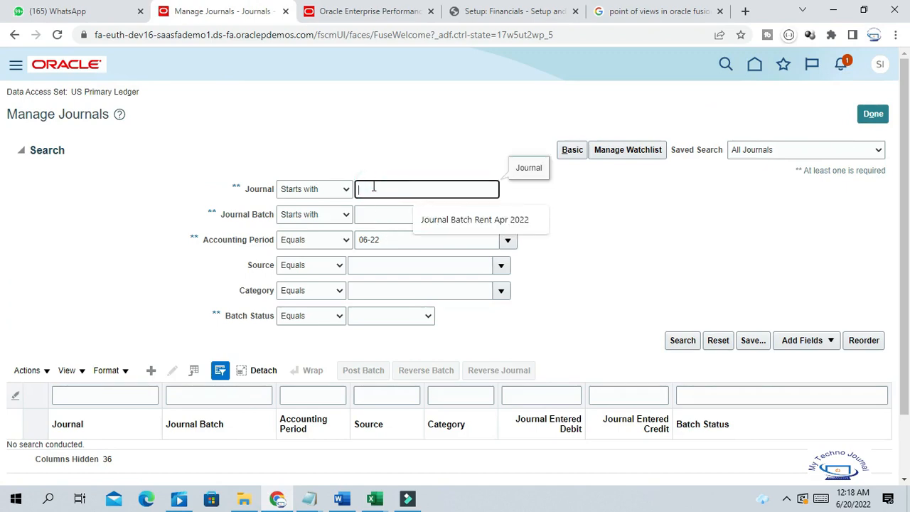
{"action": "type", "text": "Office"}
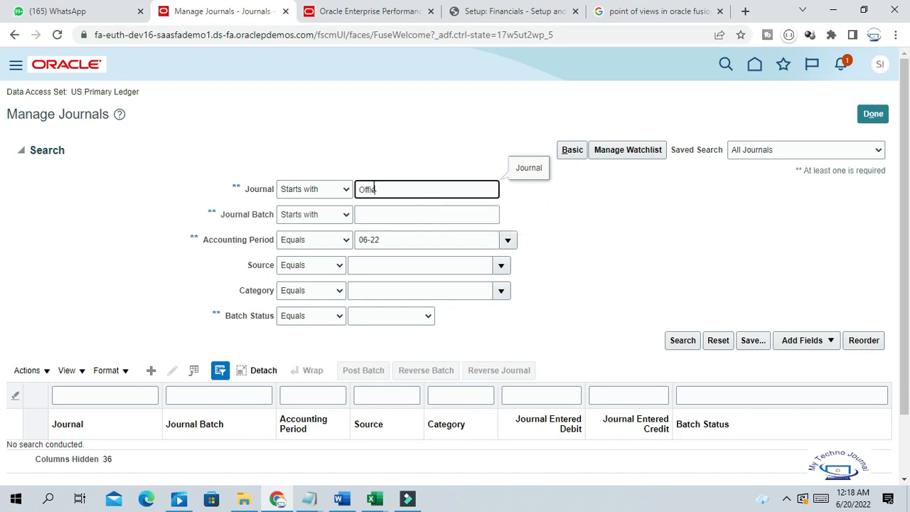
{"action": "left_click", "coordinate": [679, 341]}
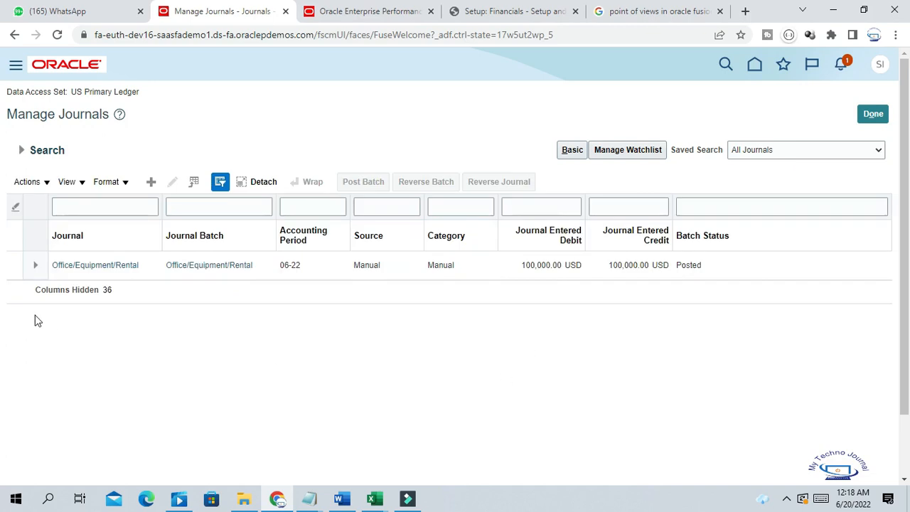
Step: Open the Office/Equipment/Rental journal and examine the account segment values of journal line 1
{"action": "left_click", "coordinate": [90, 265]}
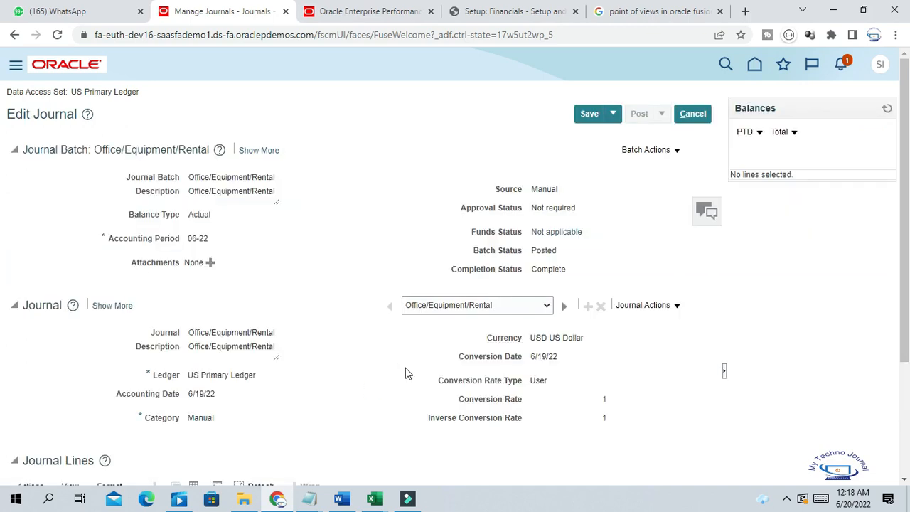
{"action": "scroll", "coordinate": [406, 372], "scroll_direction": "down", "scroll_amount": 3}
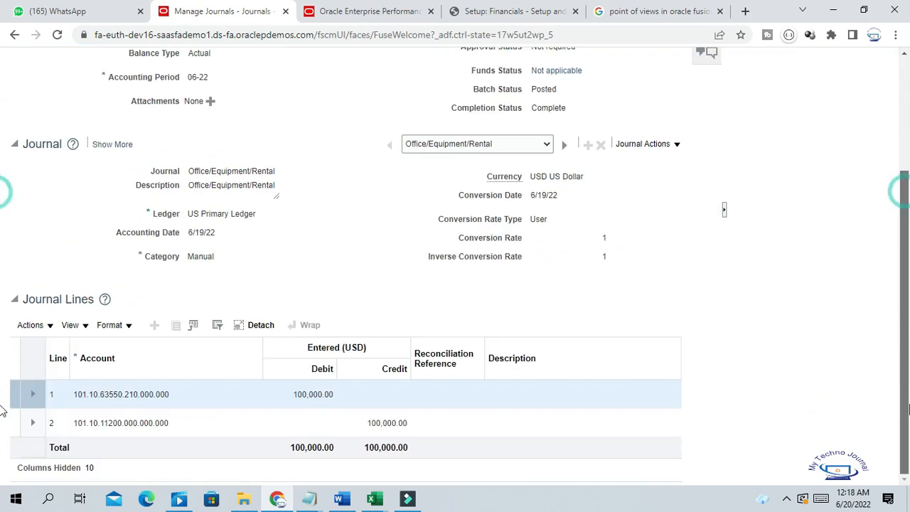
{"action": "double_click", "coordinate": [90, 395]}
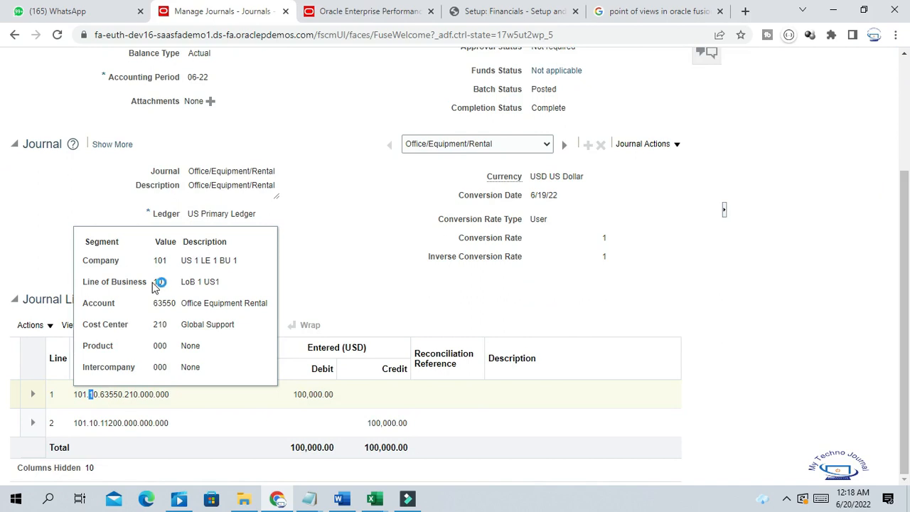
{"action": "left_click", "coordinate": [277, 500]}
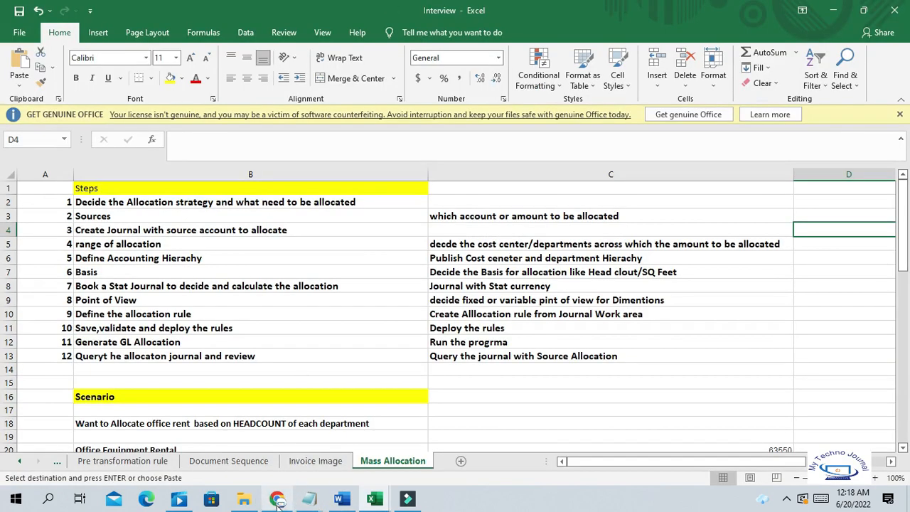
{"action": "left_click", "coordinate": [278, 501]}
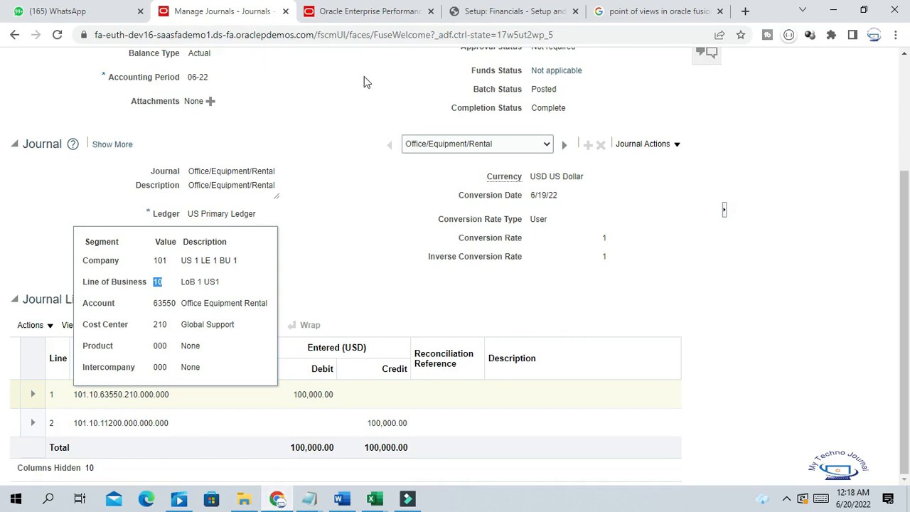
Step: Return to Calculation Manager and set the Line of Business dimension to member 10 (LoB 1 US1) from All Line of Business Values
{"action": "left_click", "coordinate": [384, 11]}
{"action": "left_click", "coordinate": [627, 403]}
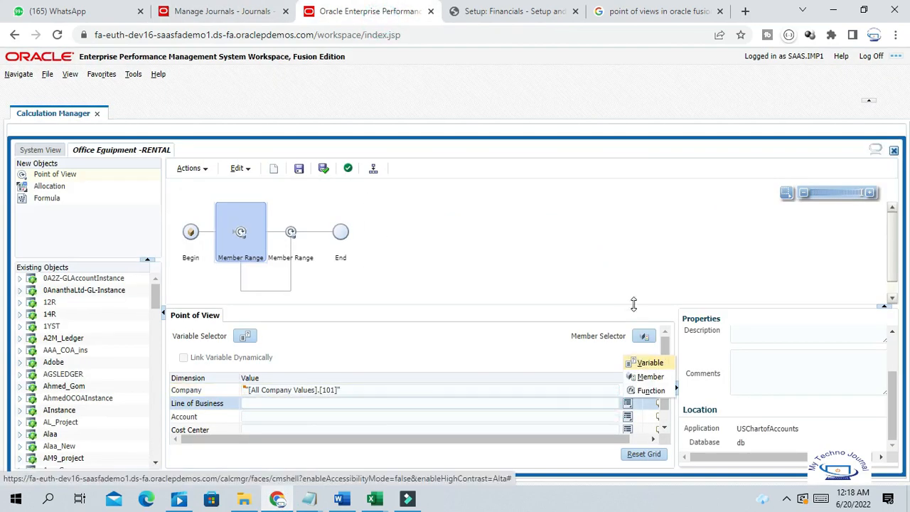
{"action": "left_click", "coordinate": [650, 377]}
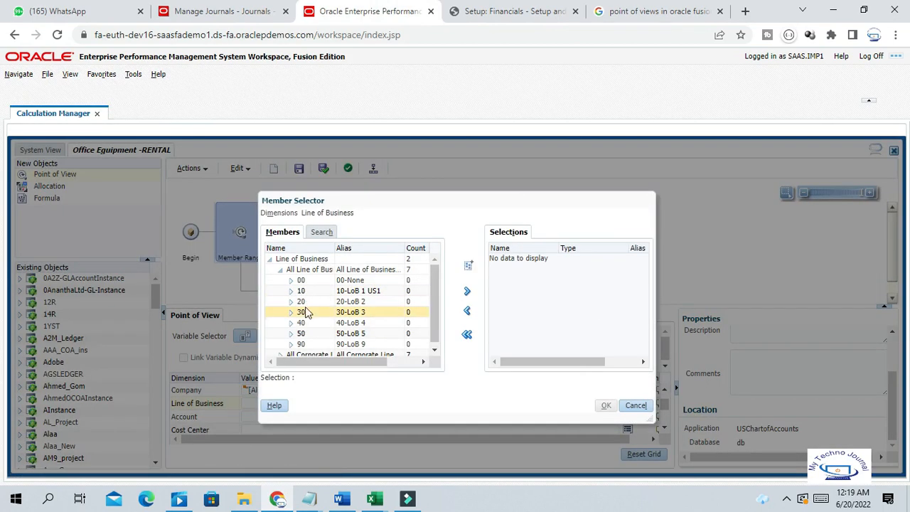
{"action": "left_click", "coordinate": [309, 291]}
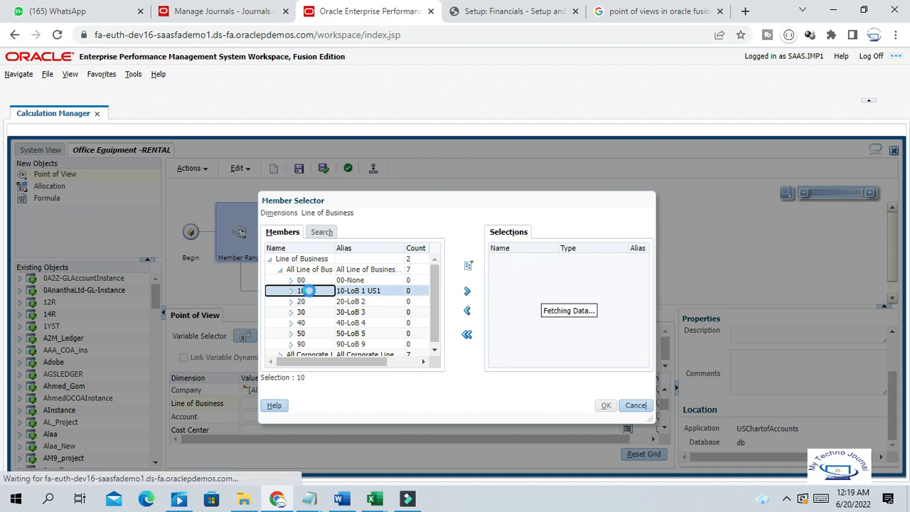
{"action": "left_click", "coordinate": [467, 291]}
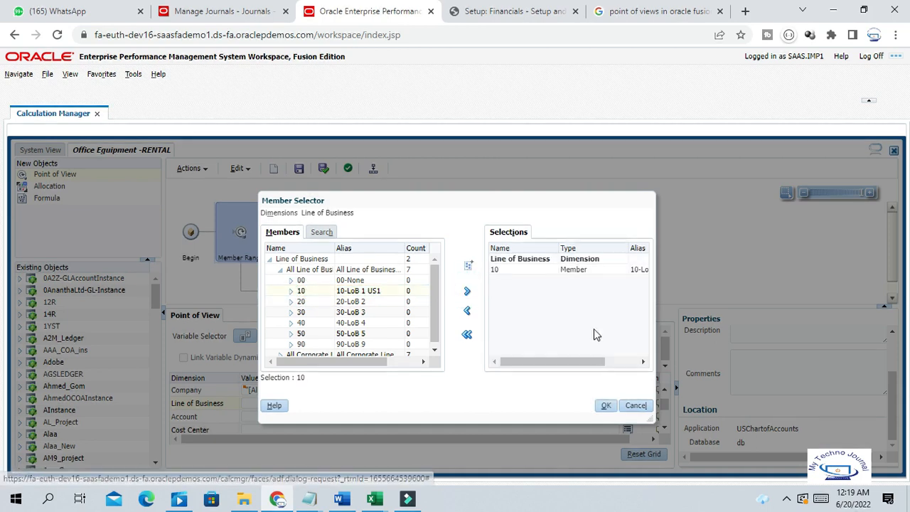
{"action": "left_click", "coordinate": [606, 405]}
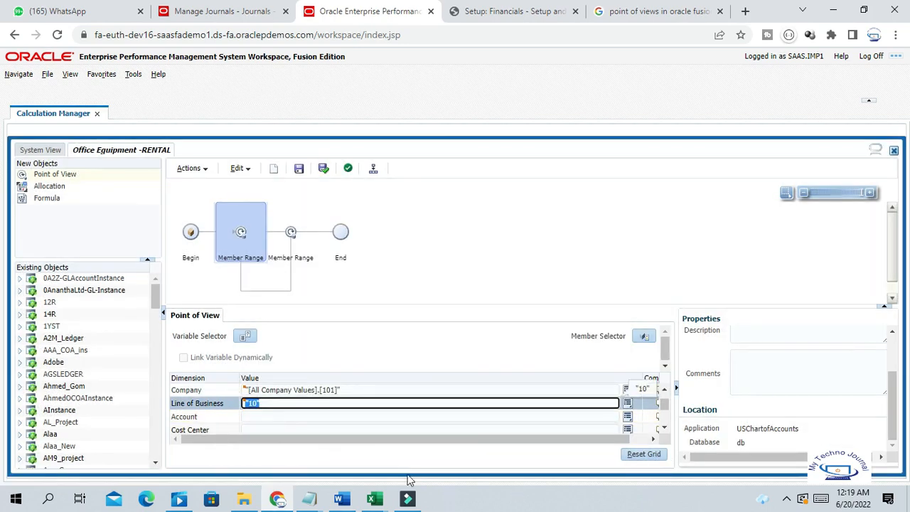
Step: Select the Account dimension and check its value in the Office/Equipment/Rental journal lines and the Mass Allocation sheet of the Interview workbook
{"action": "left_click", "coordinate": [202, 417]}
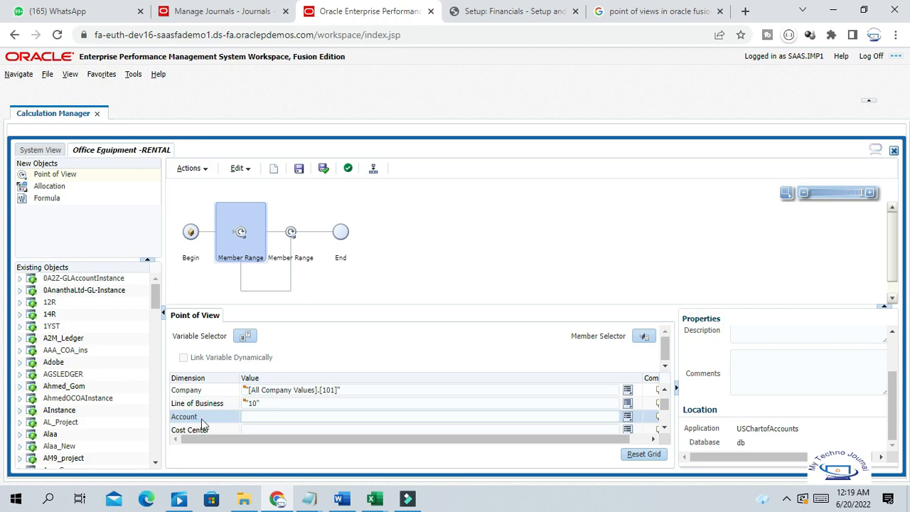
{"action": "left_click", "coordinate": [280, 419]}
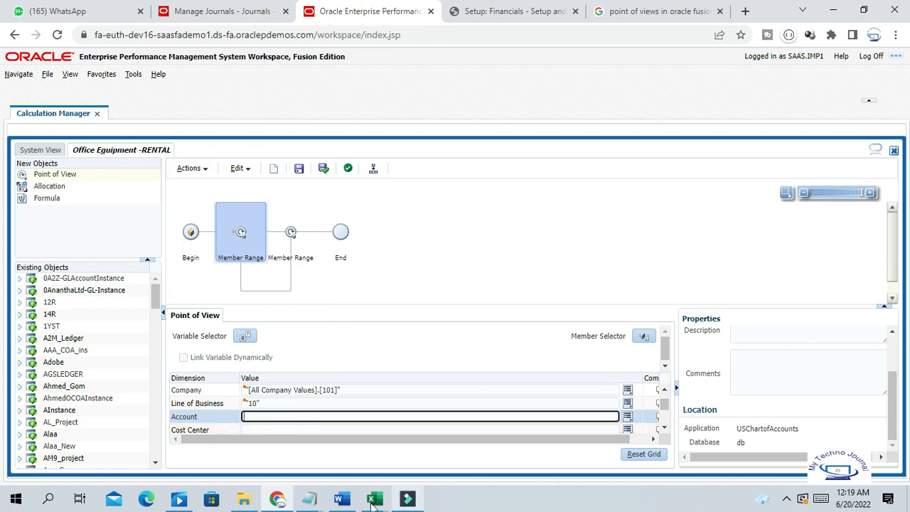
{"action": "mouse_move", "coordinate": [375, 501]}
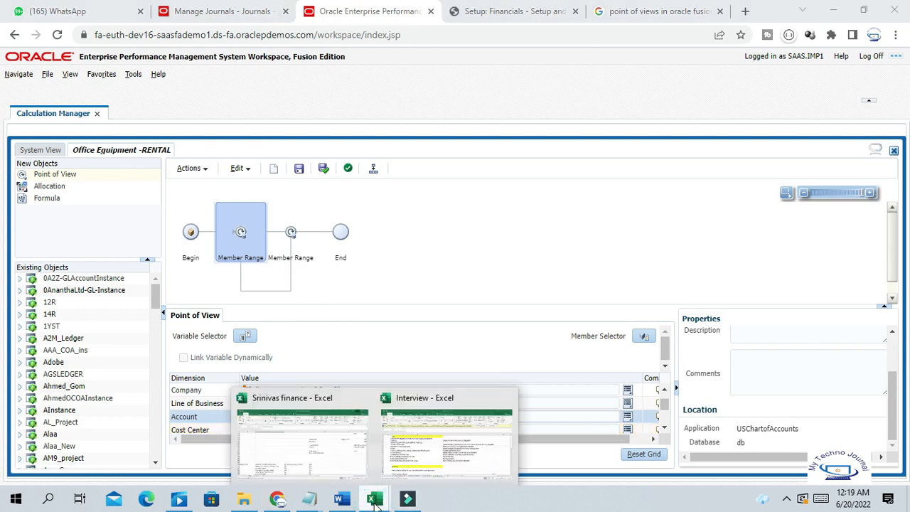
{"action": "left_click", "coordinate": [329, 455]}
{"action": "left_click", "coordinate": [438, 460]}
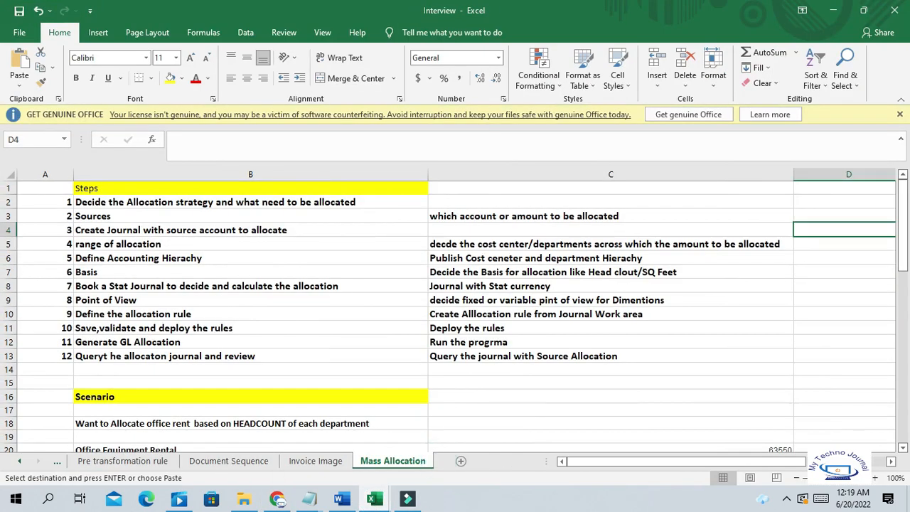
{"action": "left_click", "coordinate": [278, 500]}
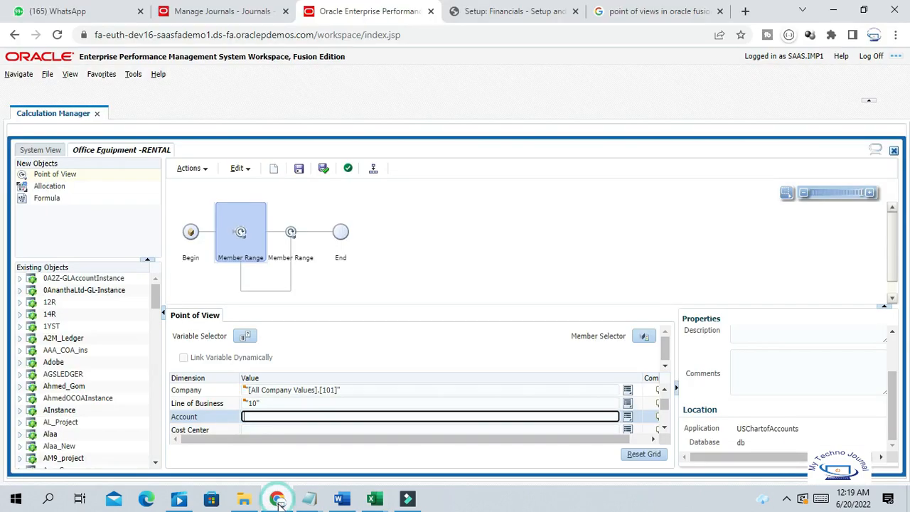
{"action": "left_click", "coordinate": [189, 12]}
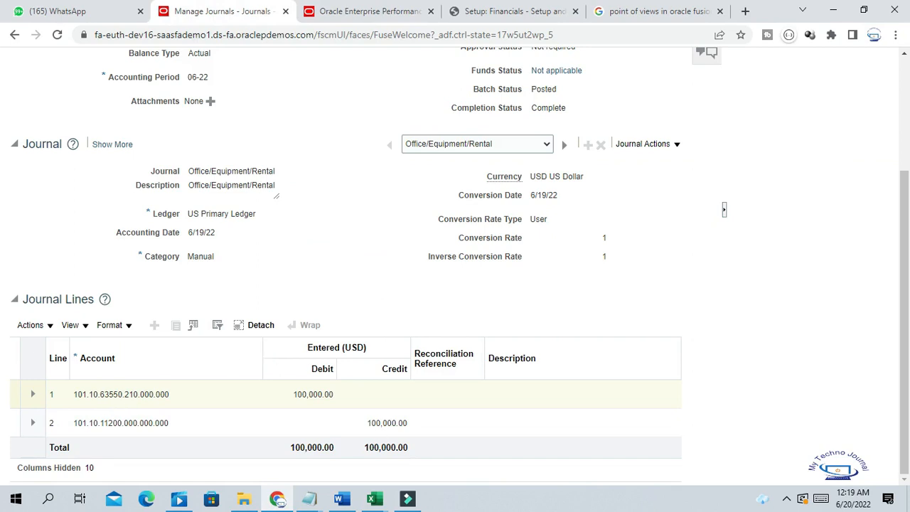
{"action": "left_click", "coordinate": [377, 500]}
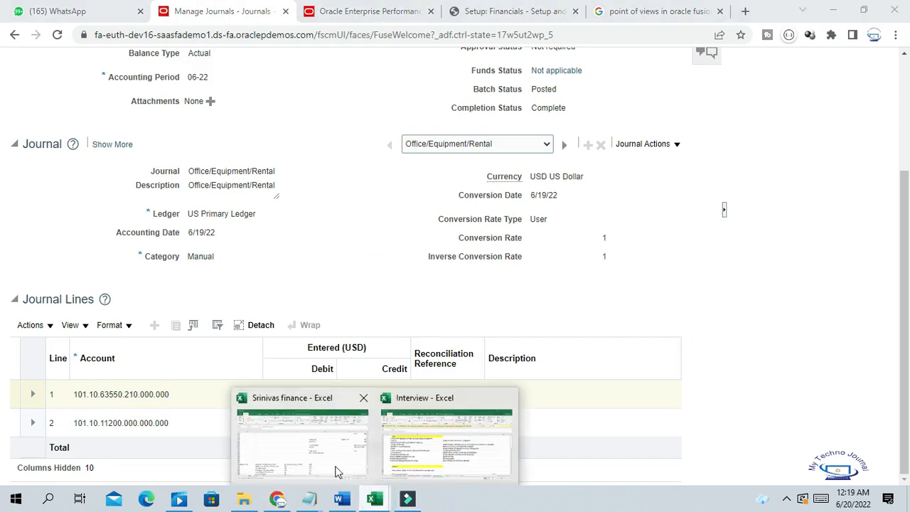
{"action": "mouse_move", "coordinate": [464, 459]}
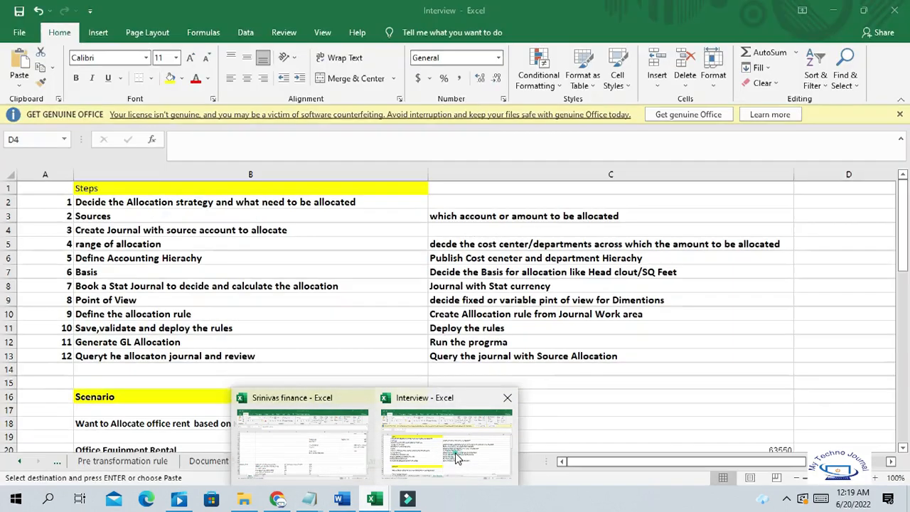
{"action": "left_click", "coordinate": [459, 459]}
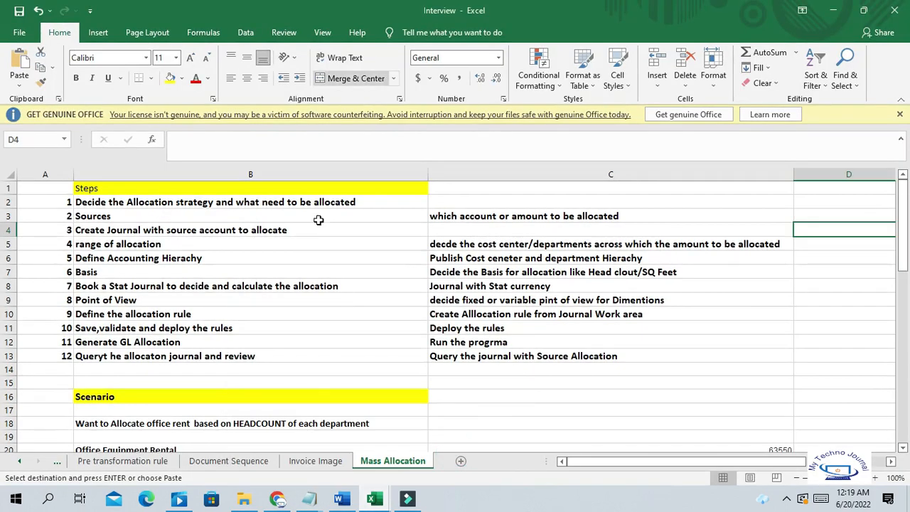
Step: Switch back to Calculation Manager in the browser and open the member selection for the Account dimension
{"action": "left_click", "coordinate": [276, 501]}
{"action": "left_click", "coordinate": [358, 14]}
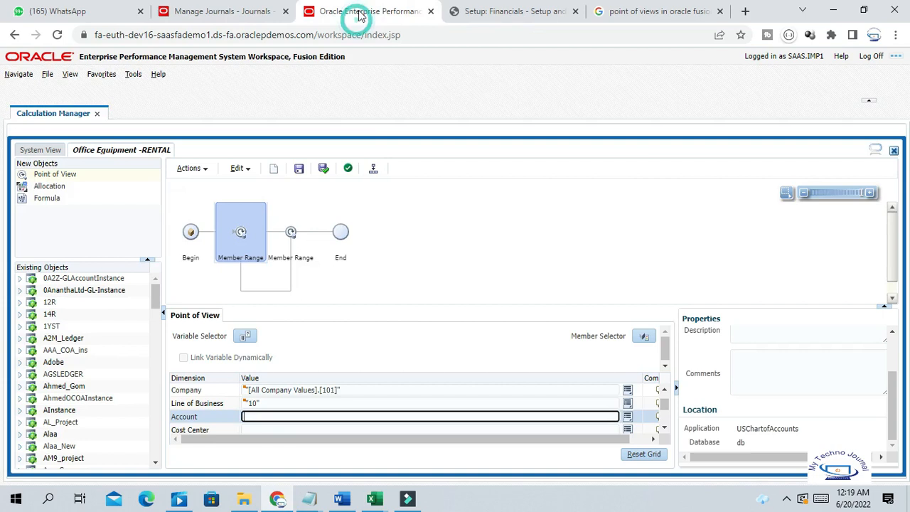
{"action": "left_click", "coordinate": [269, 417]}
{"action": "left_click", "coordinate": [627, 416]}
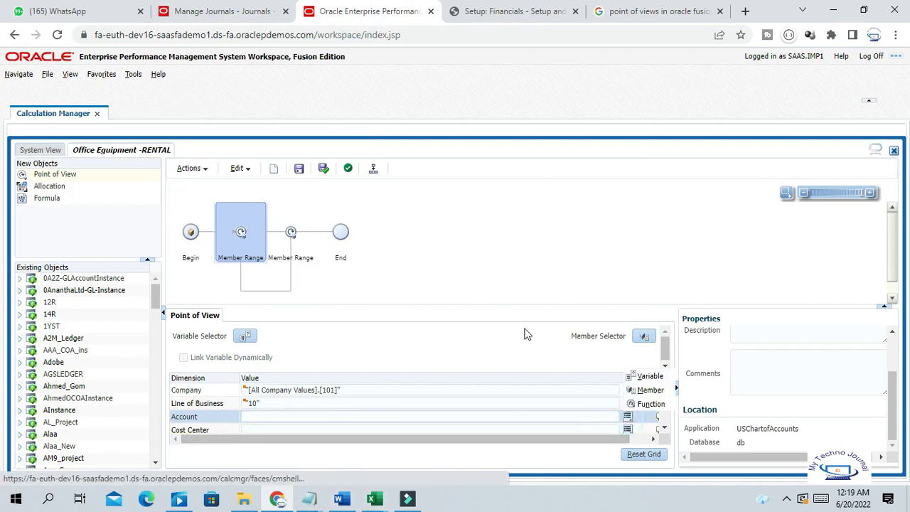
{"action": "left_click", "coordinate": [654, 391]}
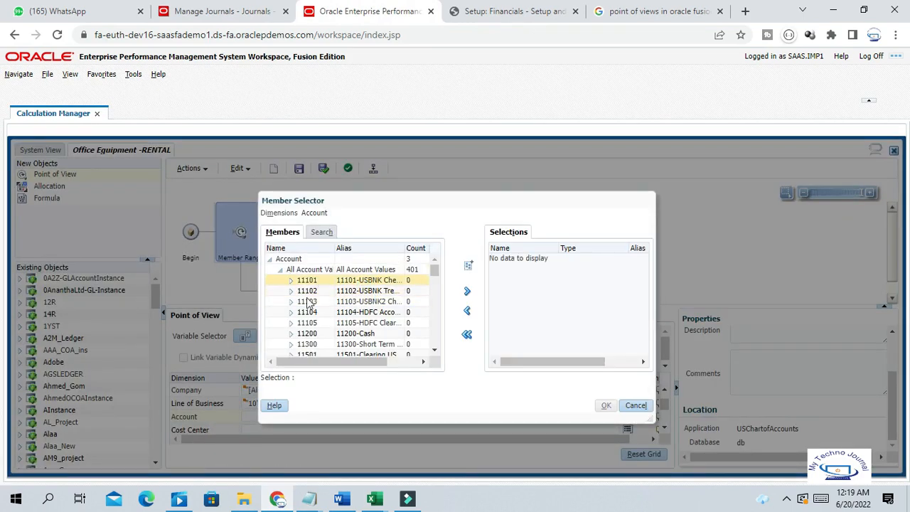
Step: Set the Account dimension to member 63550 (Office Equipment) from All Account Values
{"action": "left_click", "coordinate": [435, 349]}
{"action": "left_click", "coordinate": [434, 350]}
{"action": "left_click", "coordinate": [434, 351]}
{"action": "left_click", "coordinate": [435, 352]}
{"action": "left_click_drag", "start_coordinate": [437, 278], "coordinate": [439, 316]}
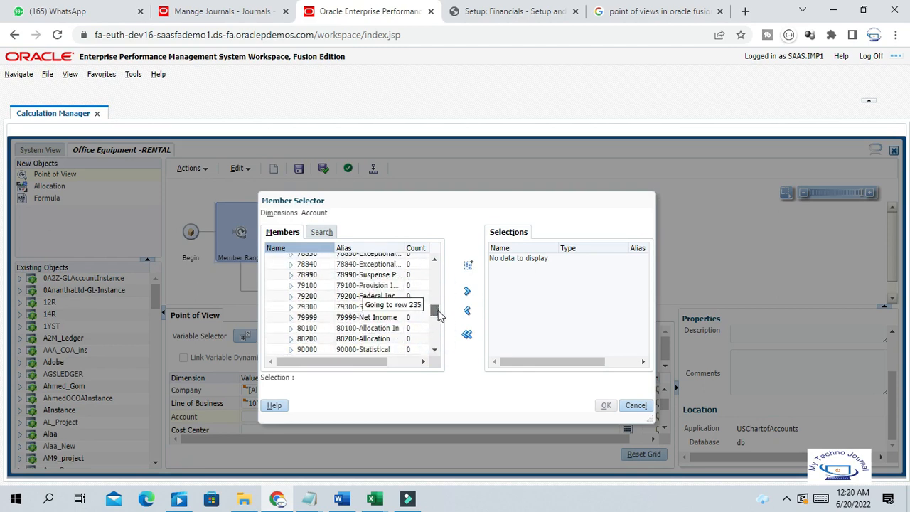
{"action": "left_click", "coordinate": [434, 260]}
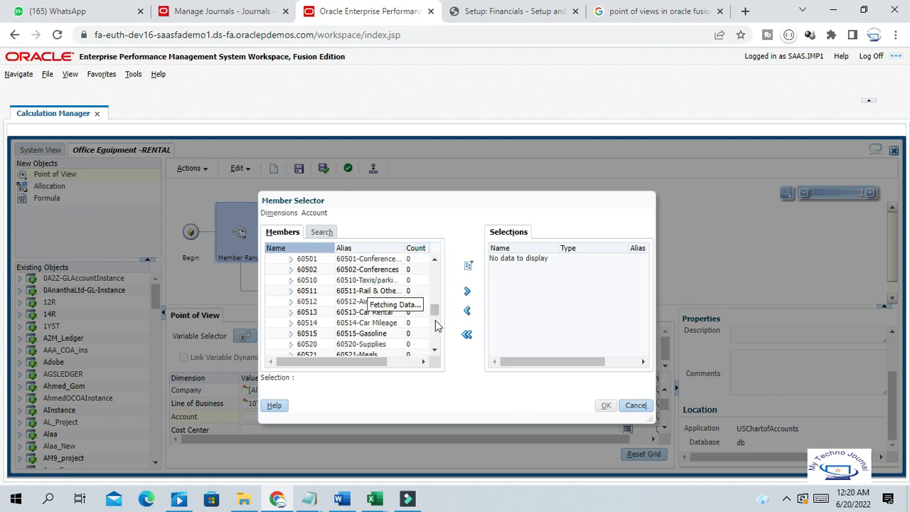
{"action": "left_click_drag", "start_coordinate": [436, 313], "coordinate": [435, 325]}
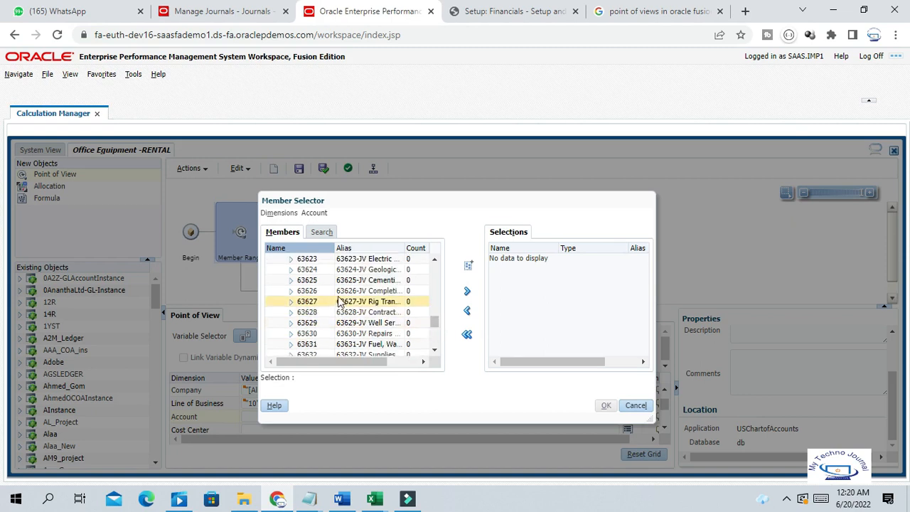
{"action": "left_click", "coordinate": [435, 259]}
{"action": "left_click_drag", "start_coordinate": [433, 321], "coordinate": [436, 314]}
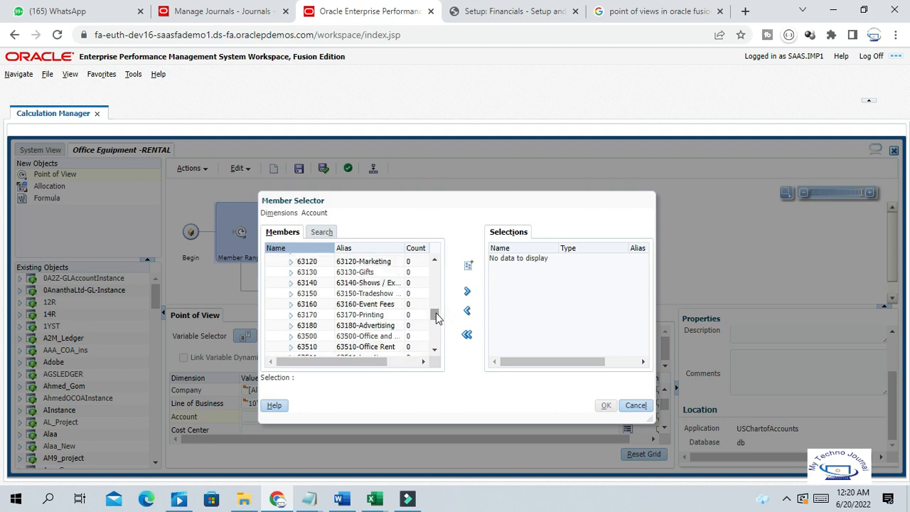
{"action": "left_click", "coordinate": [436, 350]}
{"action": "left_click", "coordinate": [435, 349]}
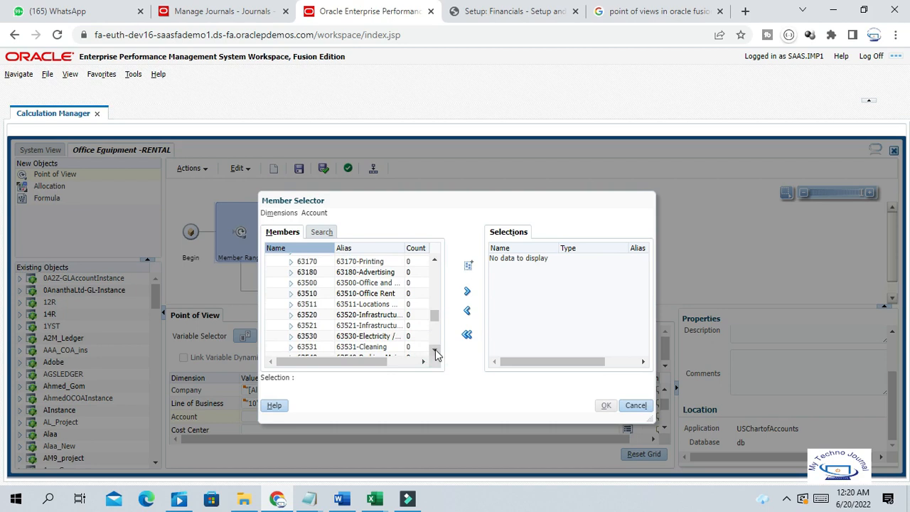
{"action": "left_click", "coordinate": [435, 351]}
{"action": "left_click", "coordinate": [435, 350]}
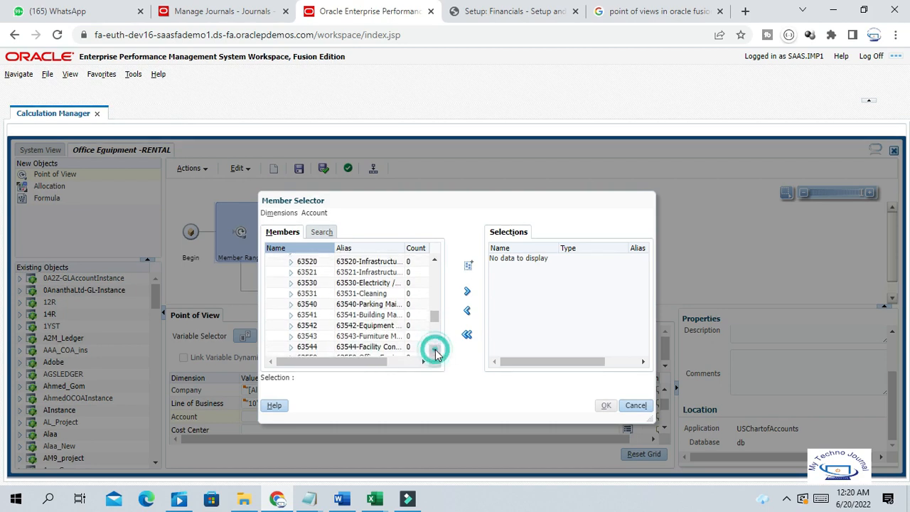
{"action": "left_click", "coordinate": [435, 351]}
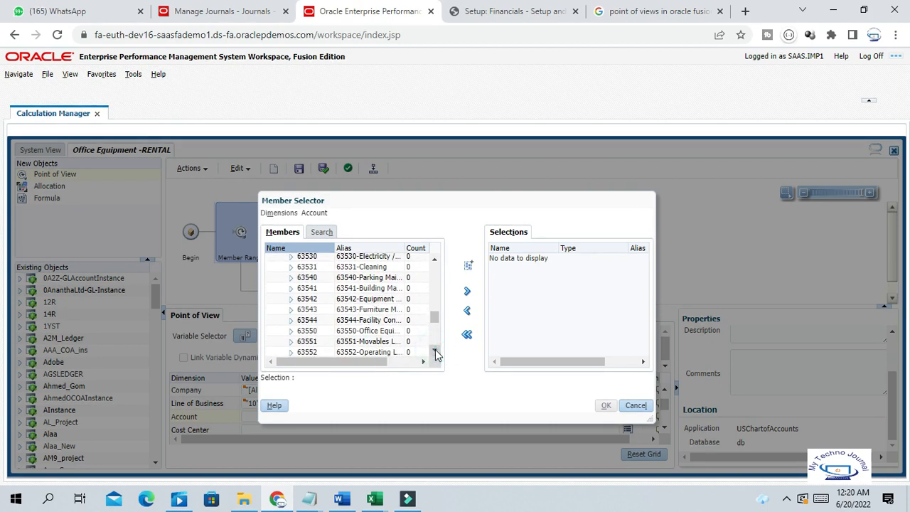
{"action": "left_click", "coordinate": [315, 332]}
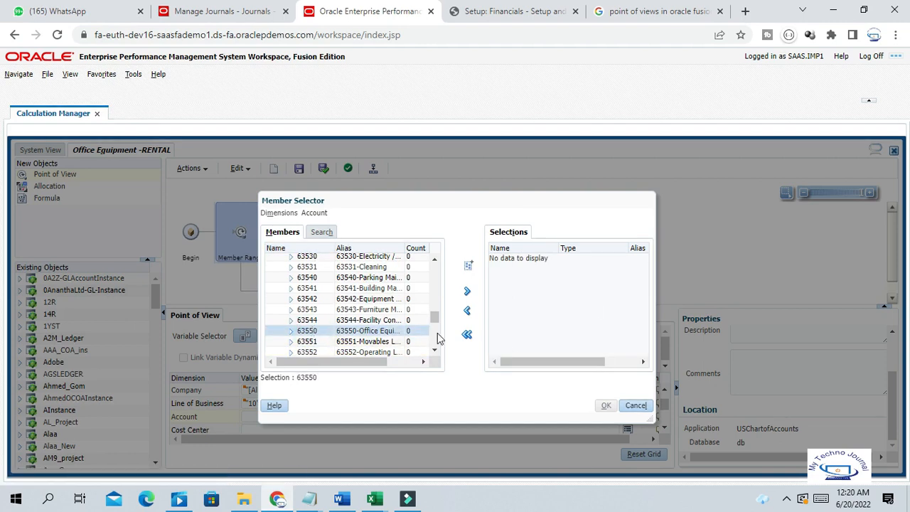
{"action": "left_click", "coordinate": [467, 292]}
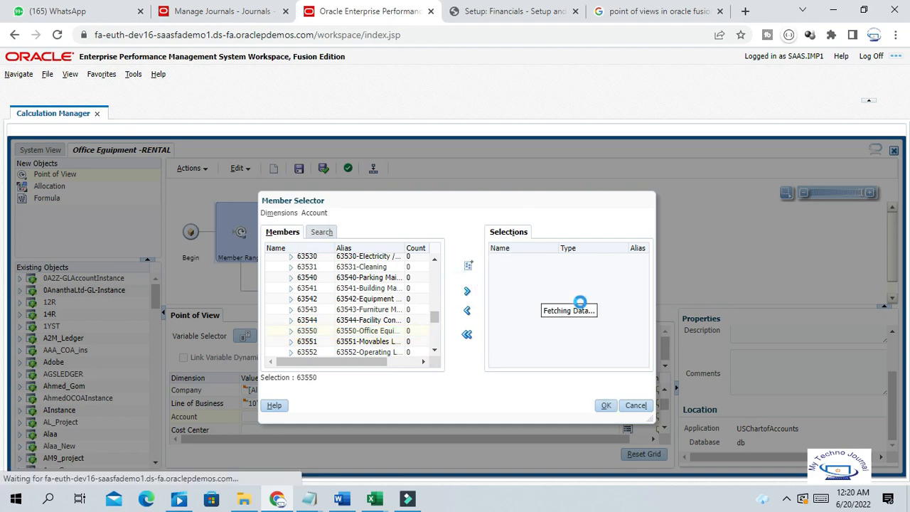
{"action": "left_click", "coordinate": [606, 407]}
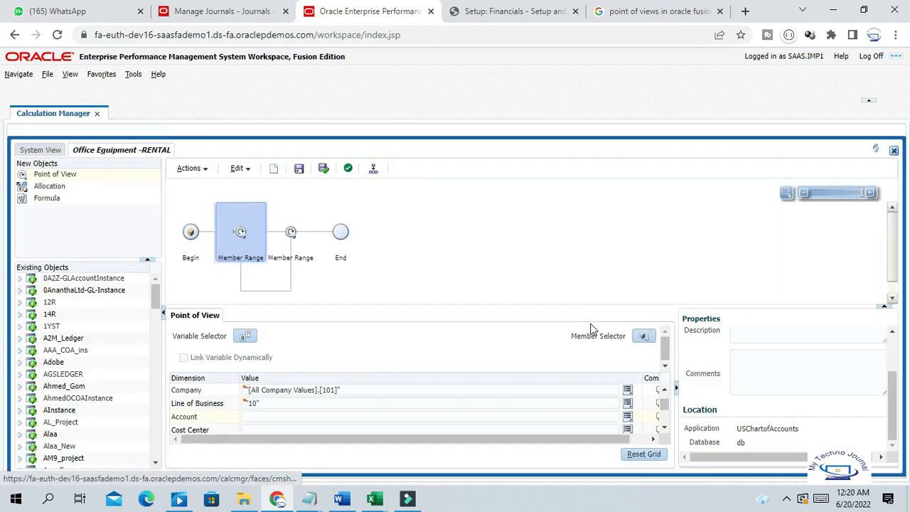
{"action": "left_click", "coordinate": [295, 416]}
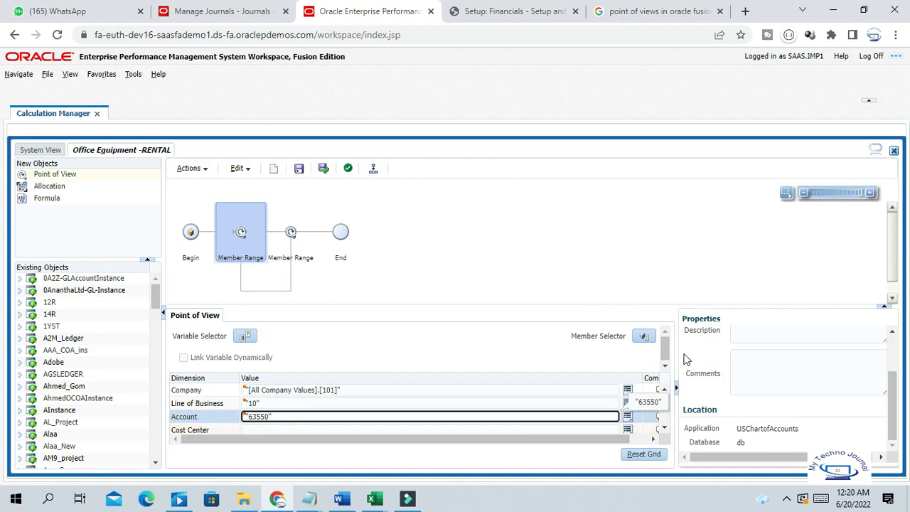
Step: Leave the Cost Center dimension empty and set the Product dimension to member 000
{"action": "left_click", "coordinate": [666, 430]}
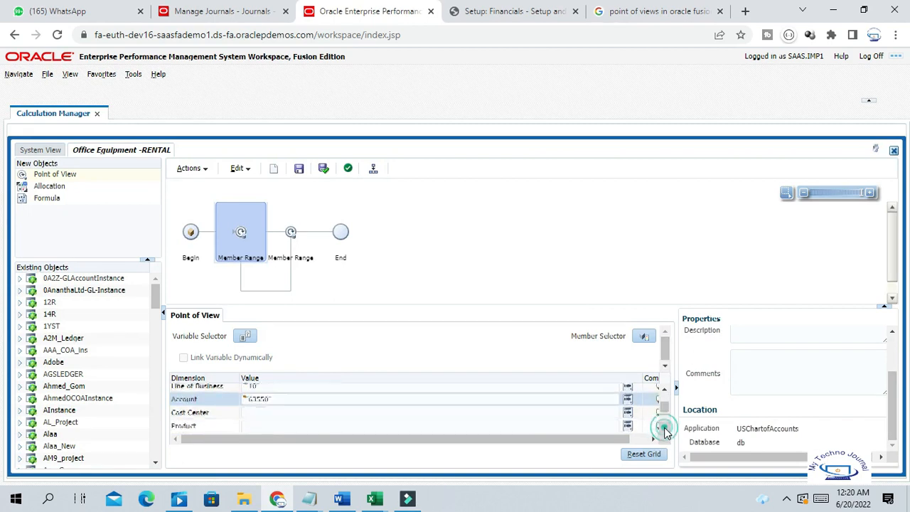
{"action": "left_click", "coordinate": [665, 429]}
{"action": "left_click", "coordinate": [270, 404]}
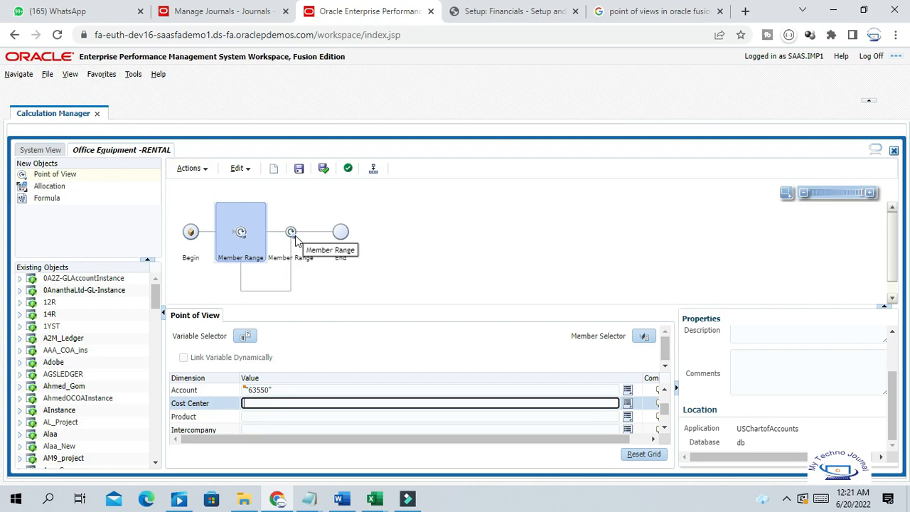
{"action": "left_click", "coordinate": [270, 402]}
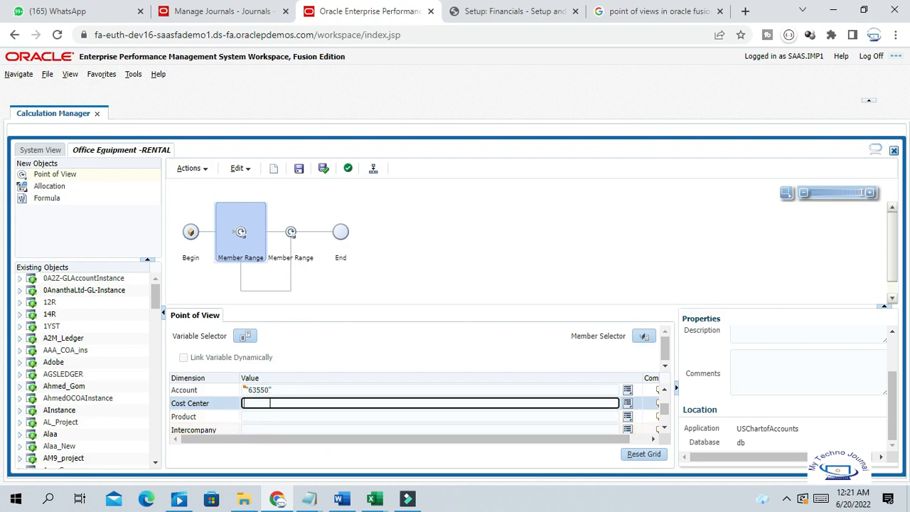
{"action": "left_click", "coordinate": [262, 417]}
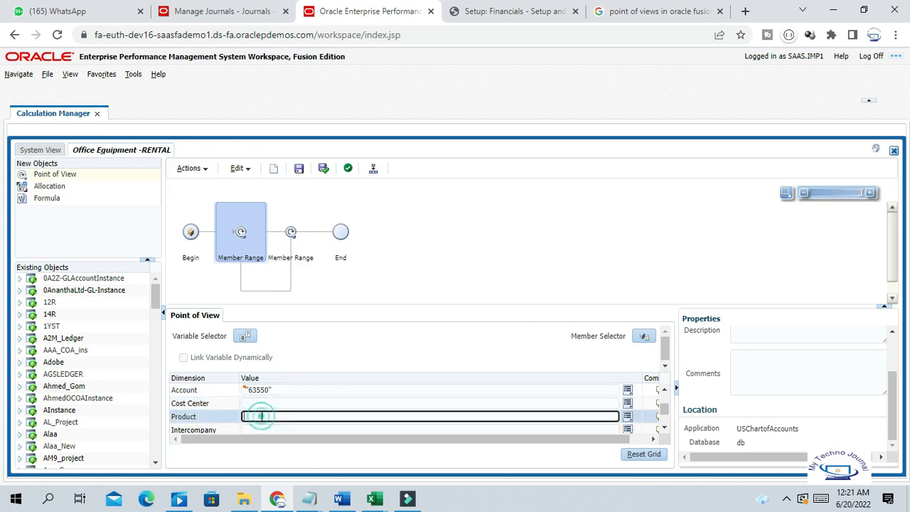
{"action": "left_click", "coordinate": [628, 416]}
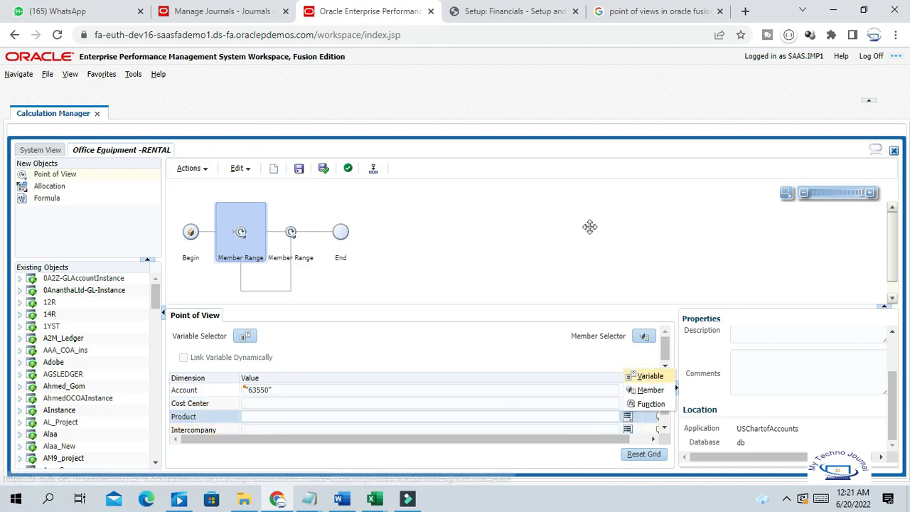
{"action": "left_click", "coordinate": [648, 390]}
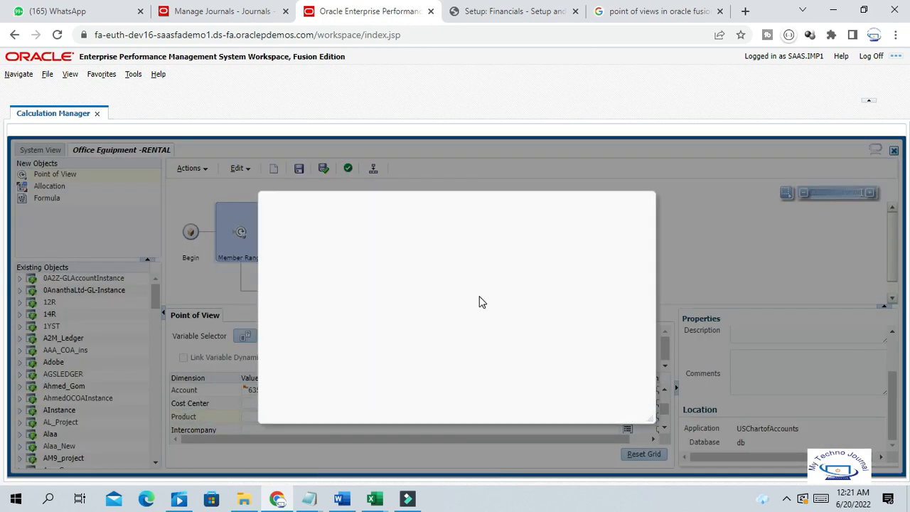
{"action": "left_click", "coordinate": [335, 294]}
{"action": "left_click", "coordinate": [467, 288]}
{"action": "left_click", "coordinate": [606, 406]}
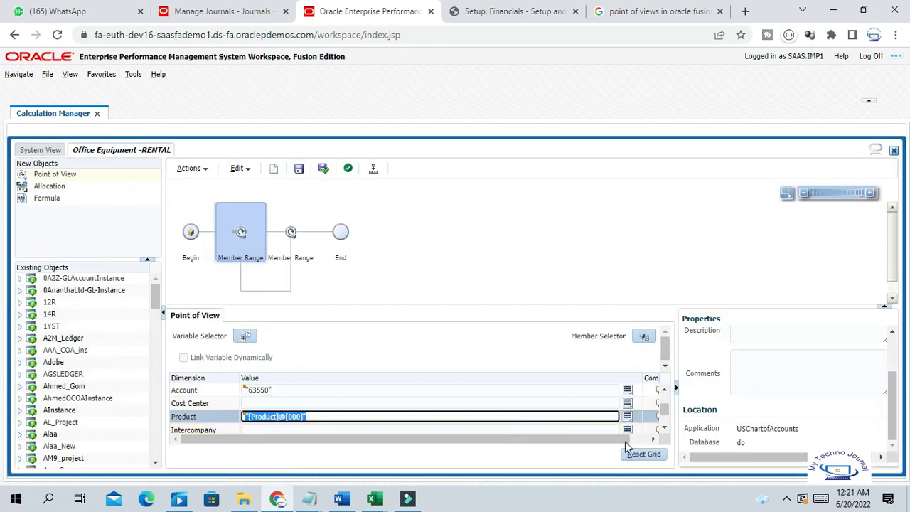
Step: Set the Intercompany dimension to member 000 (None) from All Intercompany Values
{"action": "left_click", "coordinate": [213, 430]}
{"action": "left_click", "coordinate": [308, 425]}
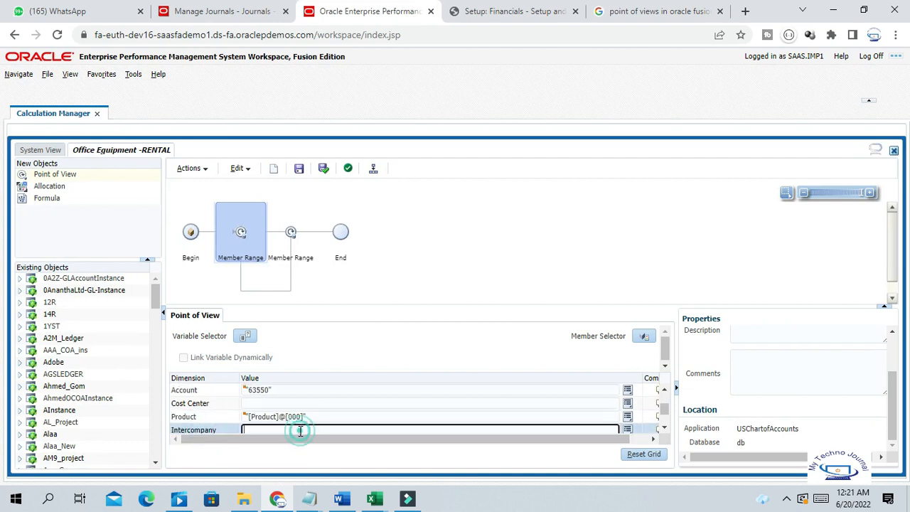
{"action": "left_click", "coordinate": [628, 430]}
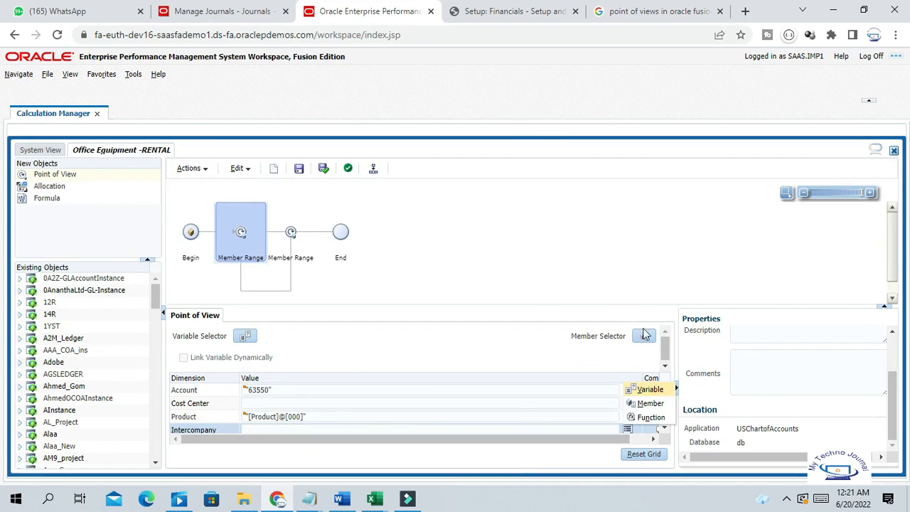
{"action": "left_click", "coordinate": [648, 403]}
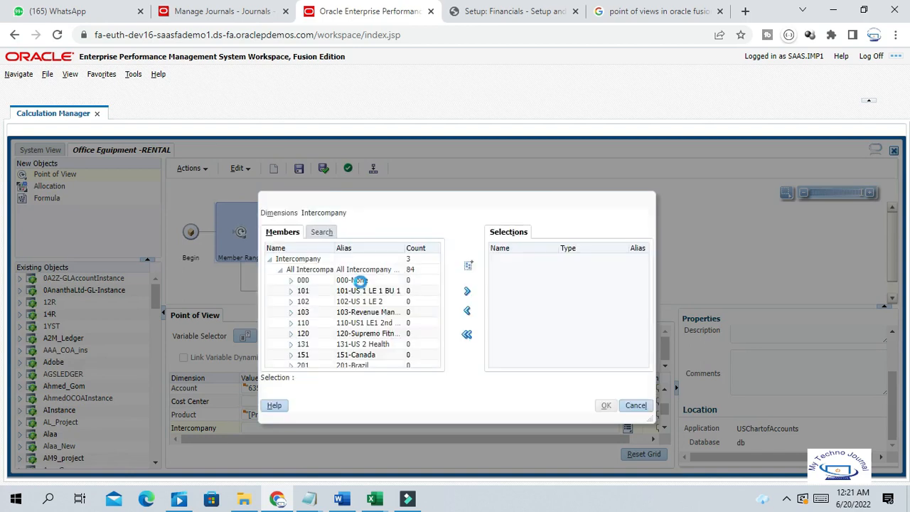
{"action": "left_click", "coordinate": [302, 280]}
{"action": "left_click", "coordinate": [467, 291]}
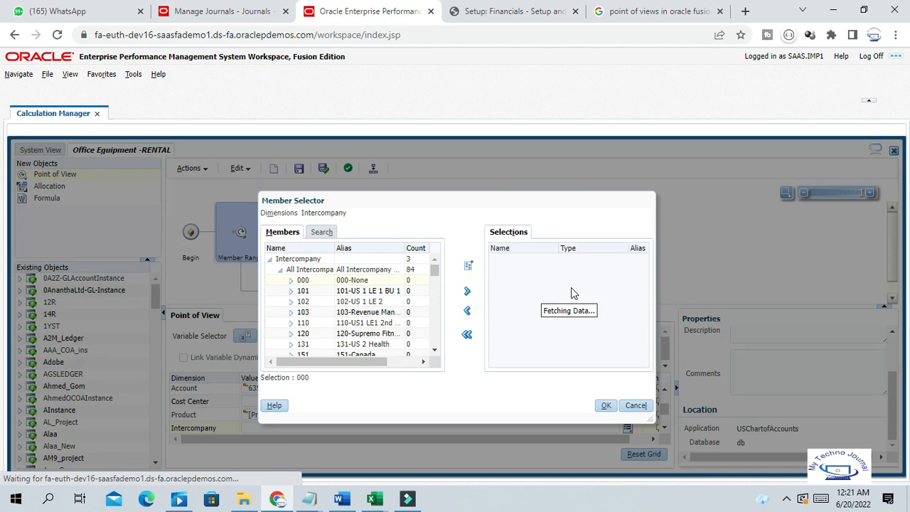
{"action": "left_click", "coordinate": [606, 407]}
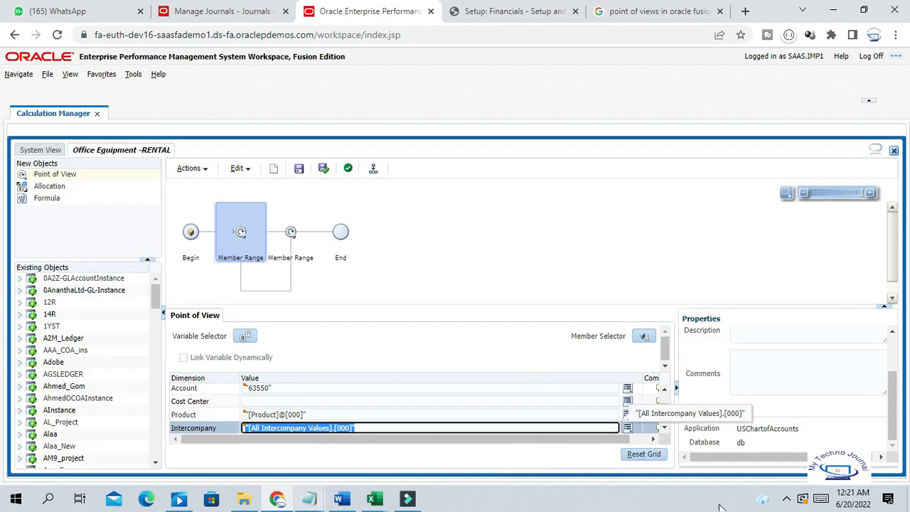
Step: Set the Scenario dimension of the Point of View to the member Actual
{"action": "left_click", "coordinate": [665, 429]}
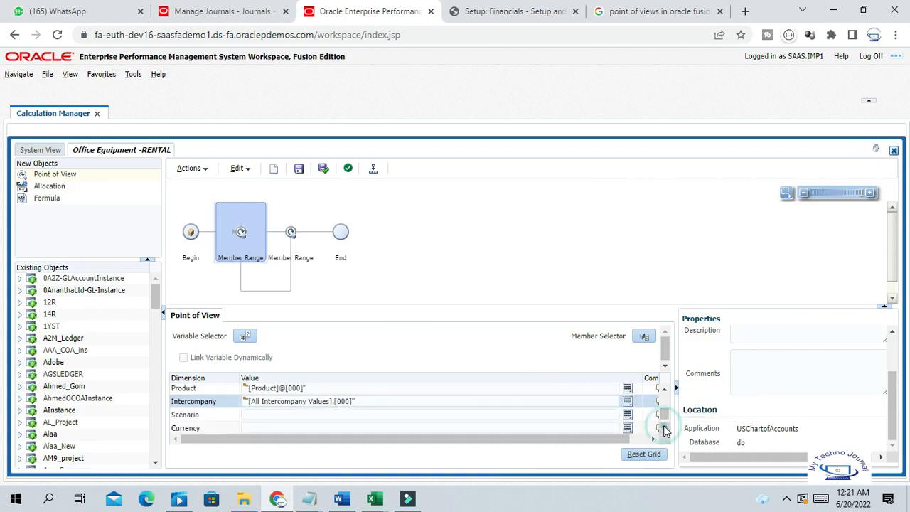
{"action": "left_click", "coordinate": [205, 416]}
{"action": "left_click", "coordinate": [266, 416]}
{"action": "left_click", "coordinate": [627, 414]}
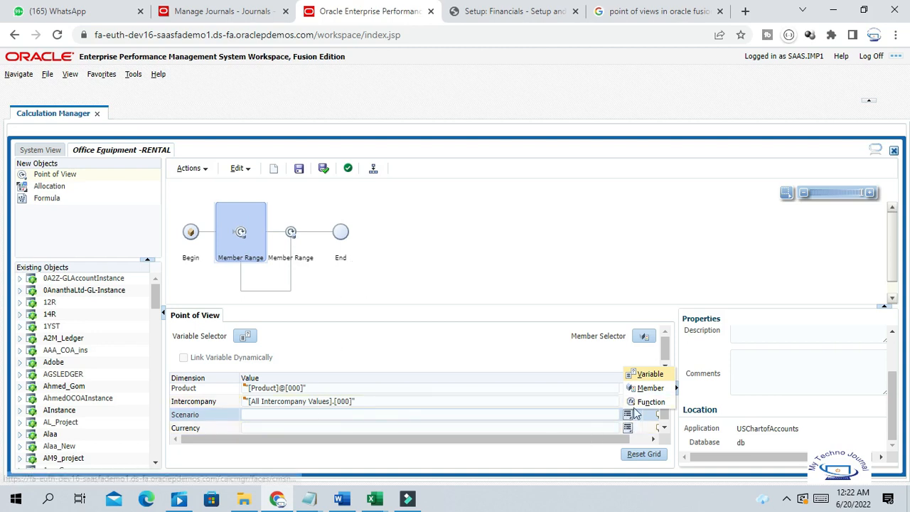
{"action": "left_click", "coordinate": [650, 389]}
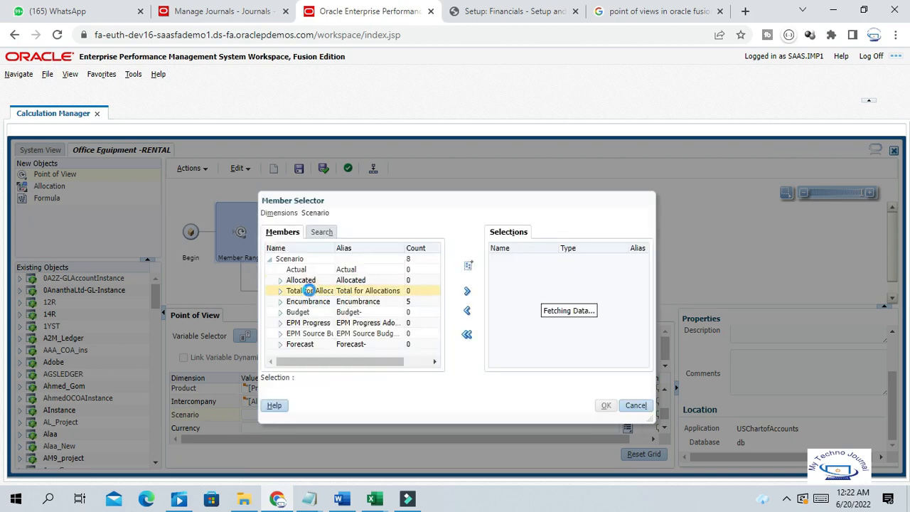
{"action": "left_click", "coordinate": [310, 270]}
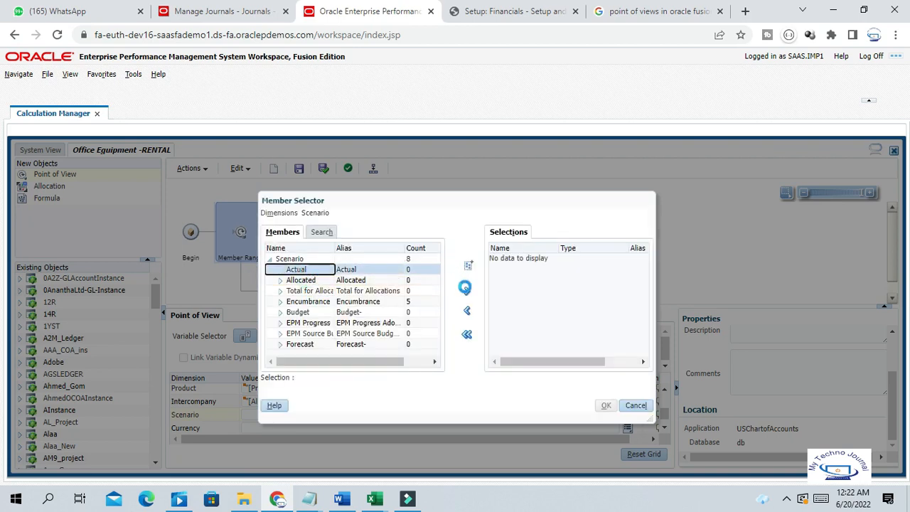
{"action": "left_click", "coordinate": [467, 288]}
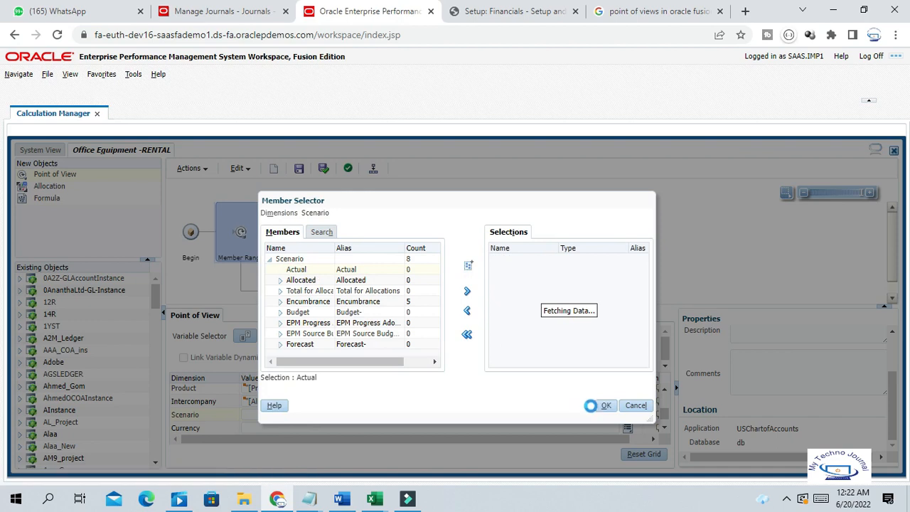
{"action": "left_click", "coordinate": [607, 405]}
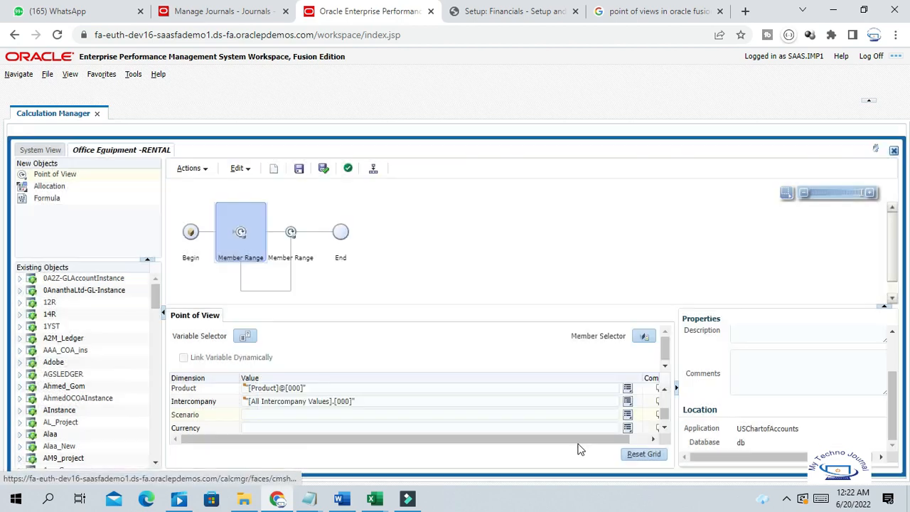
Step: Set the Currency dimension of the Point of View to the member USD
{"action": "left_click", "coordinate": [252, 429]}
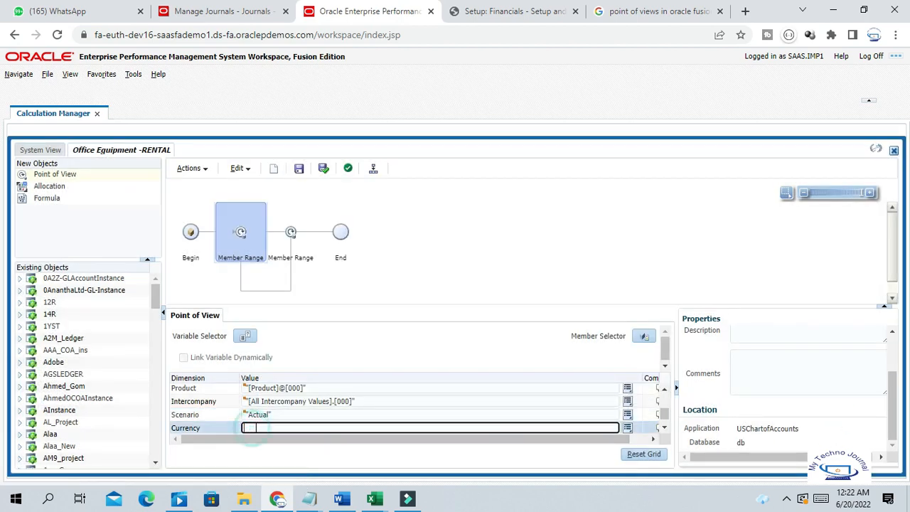
{"action": "left_click", "coordinate": [628, 430]}
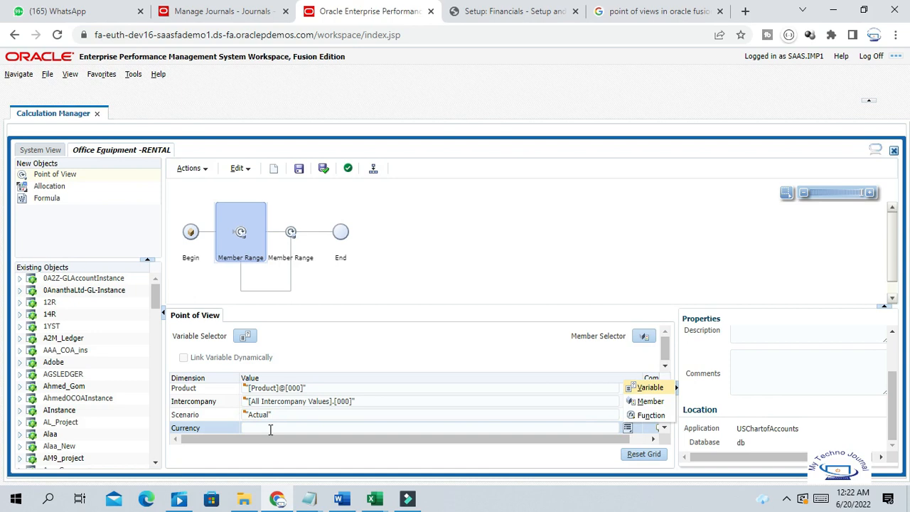
{"action": "left_click", "coordinate": [665, 427]}
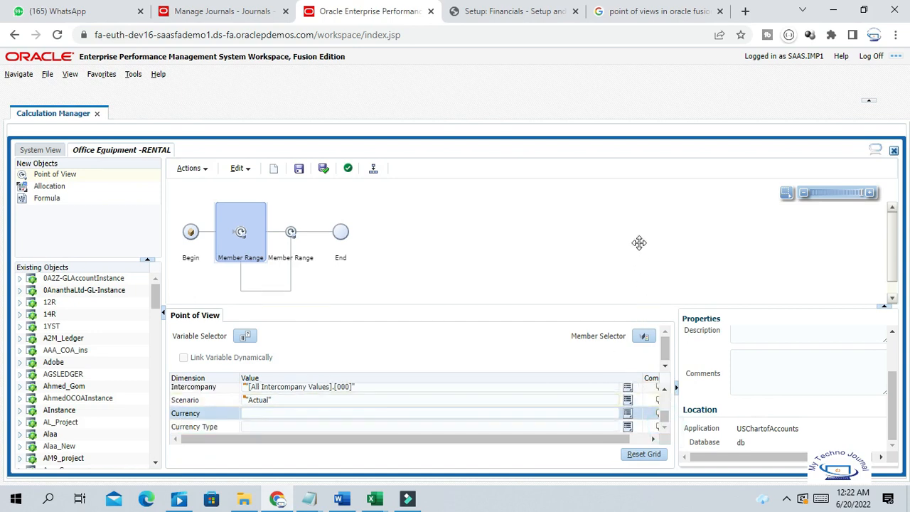
{"action": "left_click", "coordinate": [261, 412]}
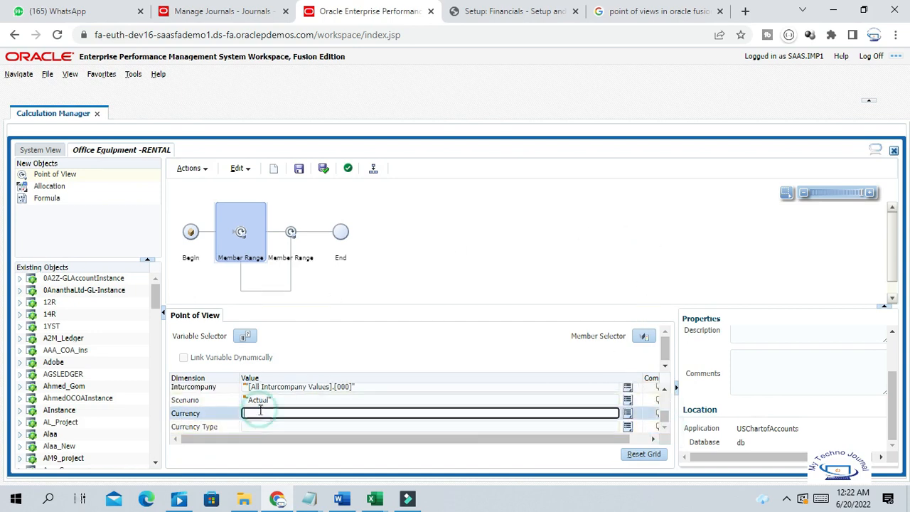
{"action": "left_click", "coordinate": [627, 413]}
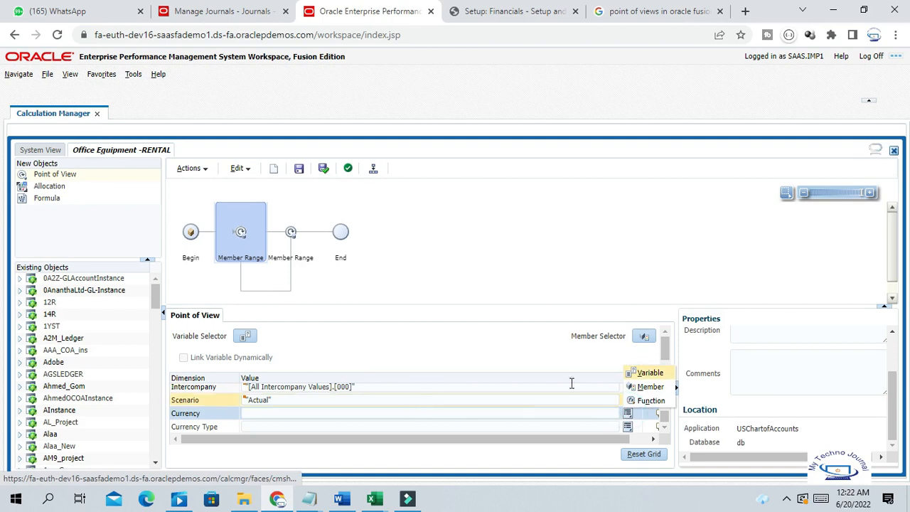
{"action": "left_click", "coordinate": [649, 386]}
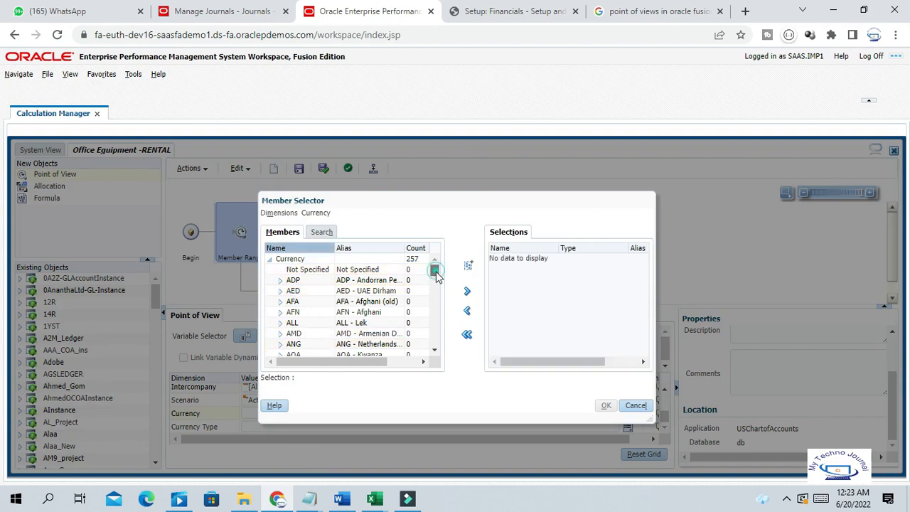
{"action": "left_click_drag", "start_coordinate": [436, 270], "coordinate": [436, 282]}
{"action": "left_click", "coordinate": [436, 352]}
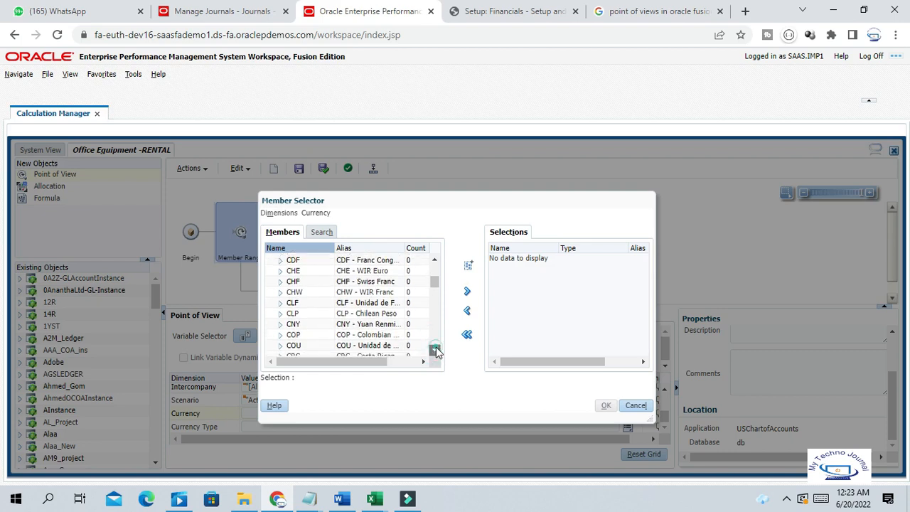
{"action": "left_click_drag", "start_coordinate": [435, 286], "coordinate": [436, 335]}
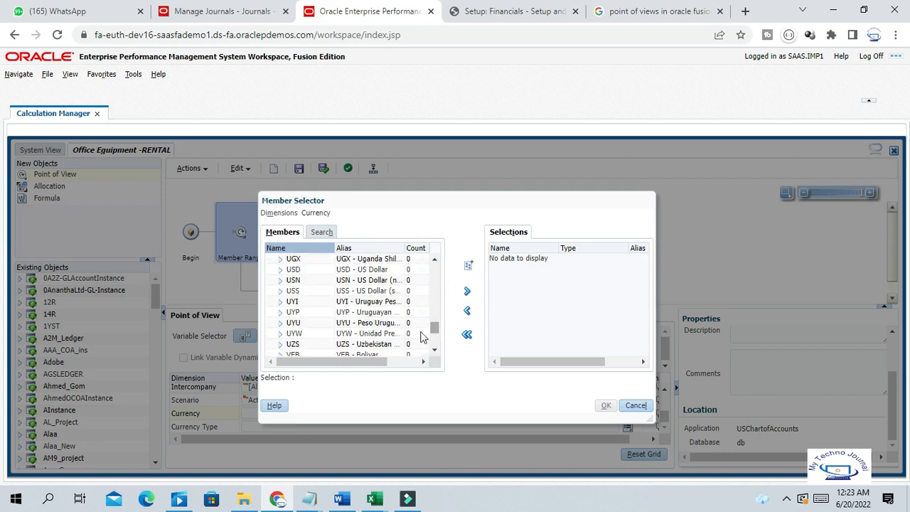
{"action": "left_click", "coordinate": [293, 269]}
{"action": "left_click", "coordinate": [467, 291]}
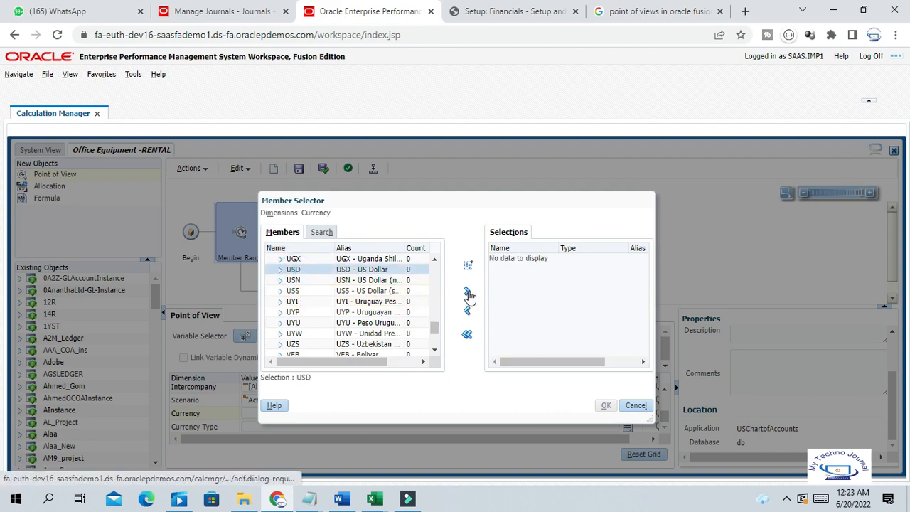
{"action": "left_click", "coordinate": [468, 292]}
{"action": "left_click", "coordinate": [605, 406]}
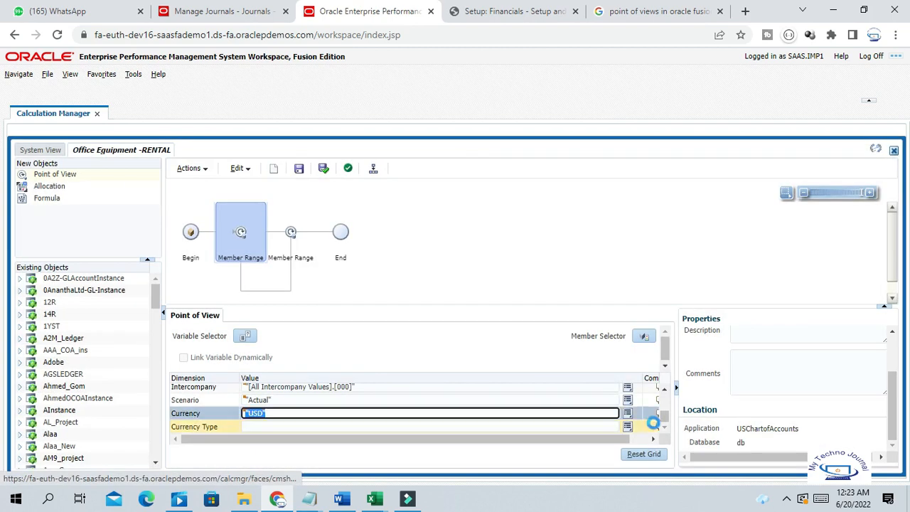
Step: Set the Currency Type dimension of the Point of View to the member Total
{"action": "left_click", "coordinate": [258, 426]}
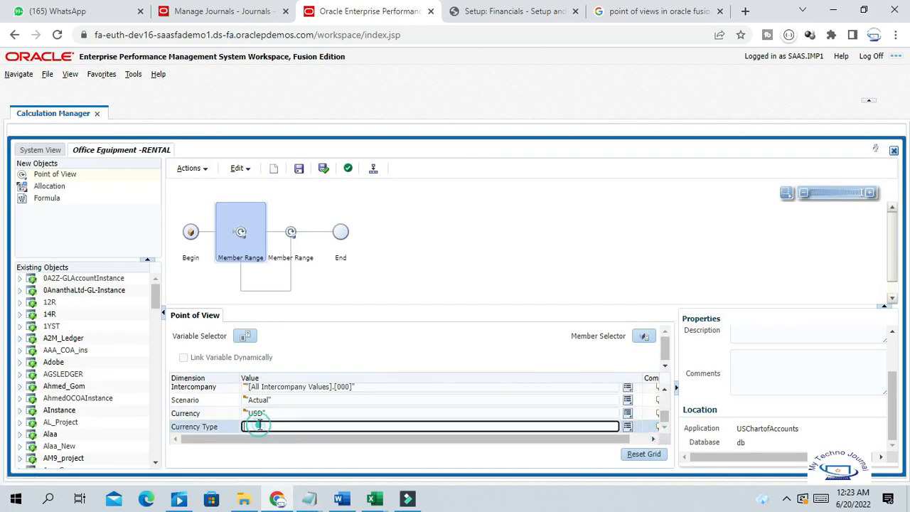
{"action": "left_click", "coordinate": [627, 426]}
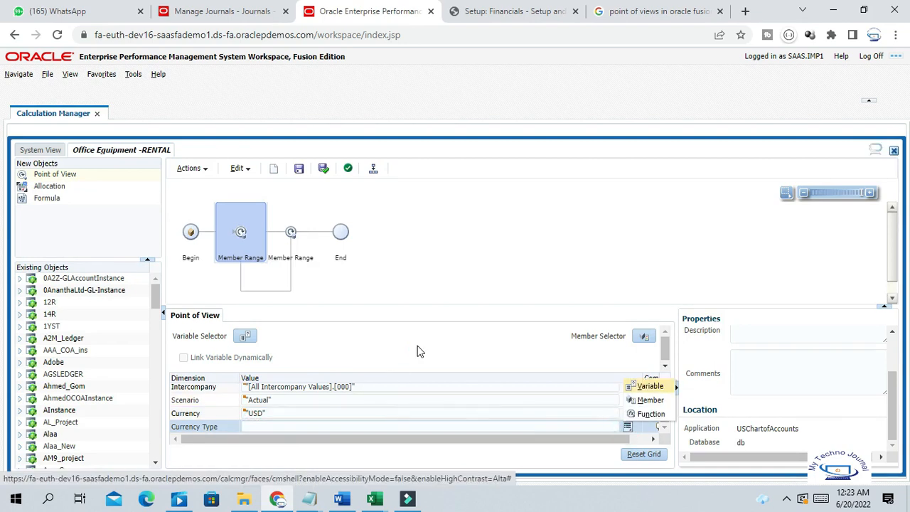
{"action": "left_click", "coordinate": [653, 402]}
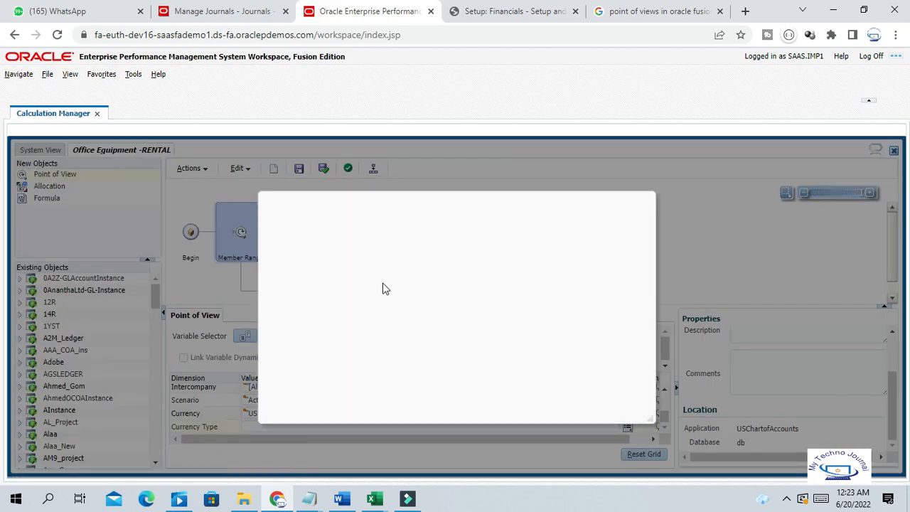
{"action": "left_click", "coordinate": [301, 270]}
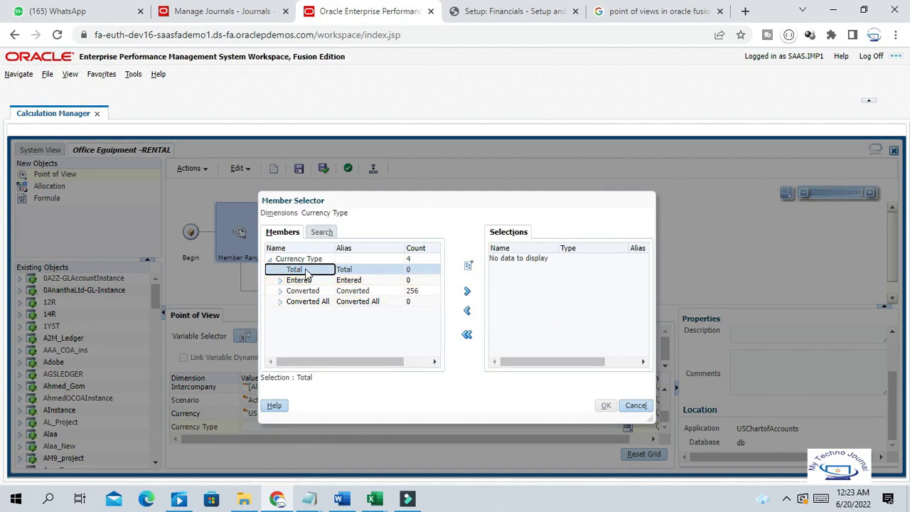
{"action": "left_click", "coordinate": [468, 291]}
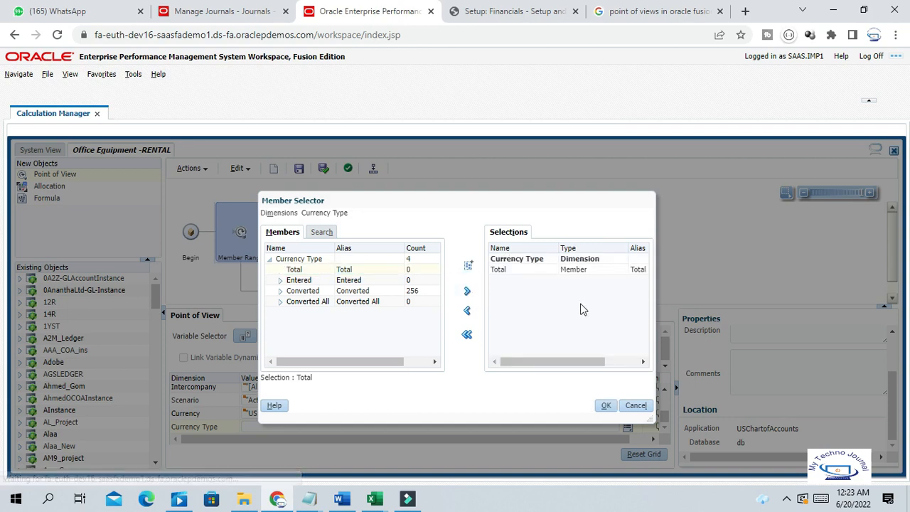
{"action": "left_click", "coordinate": [606, 408]}
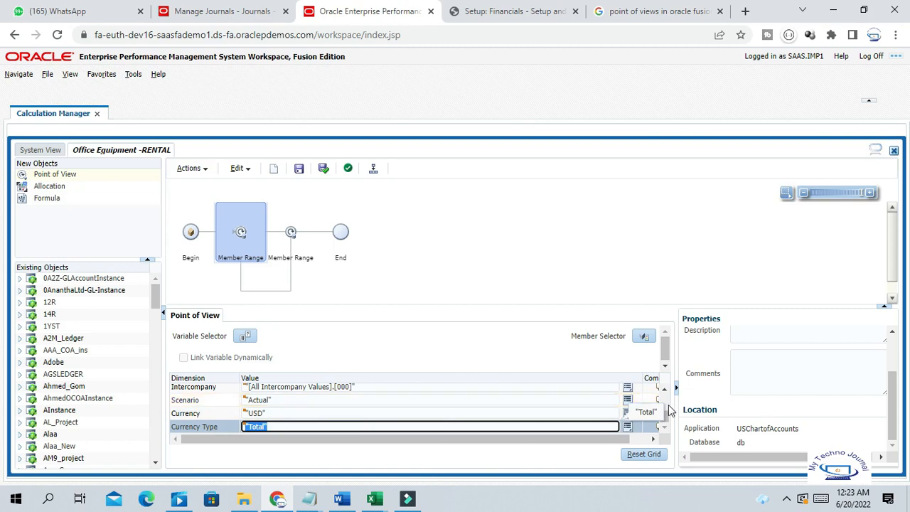
Step: Insert an Allocation object inside the Point of View's member range, keeping the Cost Center dimension empty
{"action": "scroll", "coordinate": [664, 393], "scroll_direction": "up", "scroll_amount": 1}
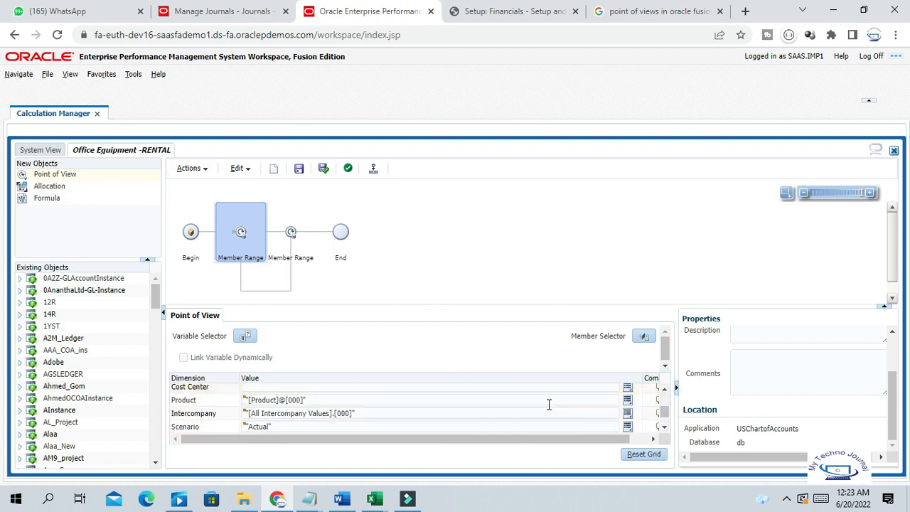
{"action": "left_click", "coordinate": [273, 386]}
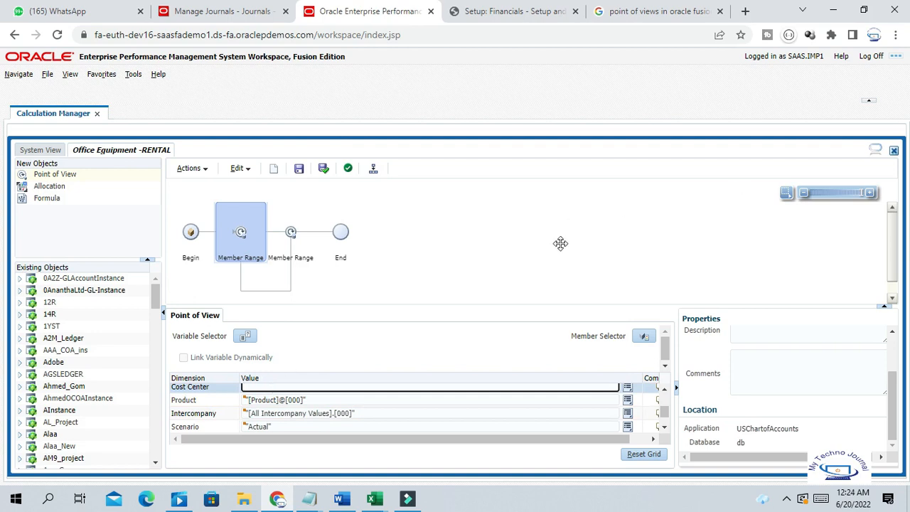
{"action": "left_click", "coordinate": [665, 391]}
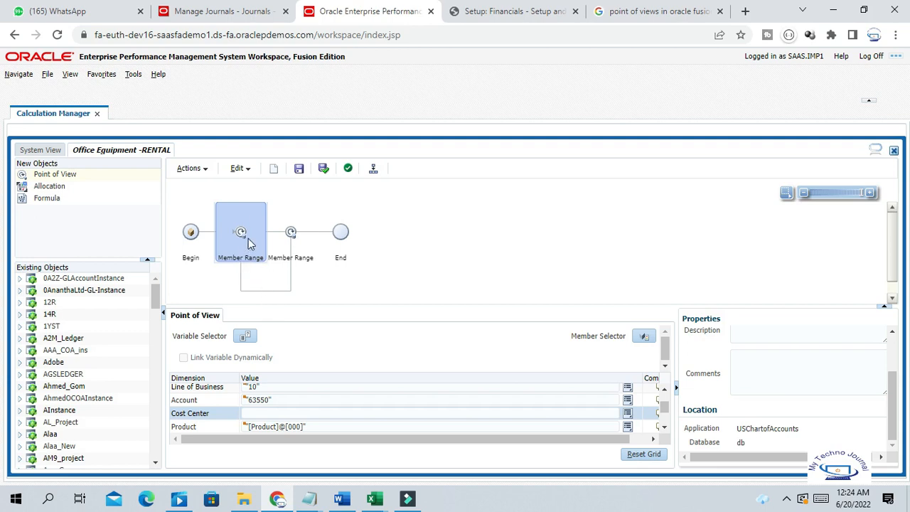
{"action": "left_click", "coordinate": [37, 188]}
{"action": "left_click_drag", "start_coordinate": [22, 184], "coordinate": [262, 238]}
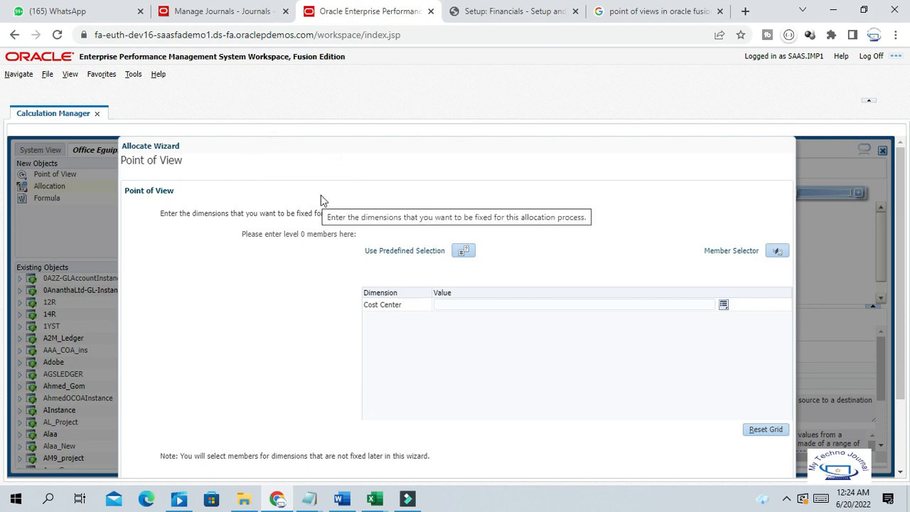
Step: Leave Cost Center unfixed on the Allocate Wizard's Point of View page and advance to the Source page
{"action": "left_click_drag", "start_coordinate": [901, 233], "coordinate": [905, 254]}
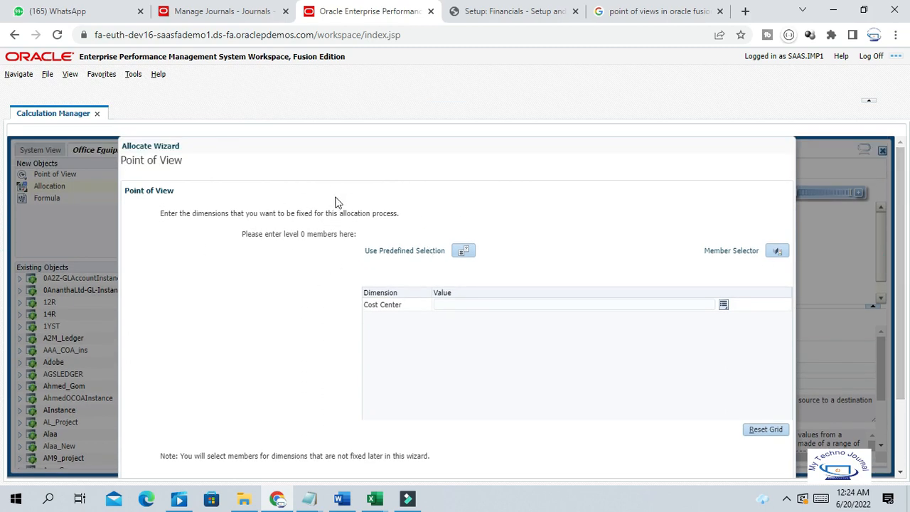
{"action": "left_click", "coordinate": [121, 162]}
{"action": "left_click_drag", "start_coordinate": [121, 162], "coordinate": [206, 175]}
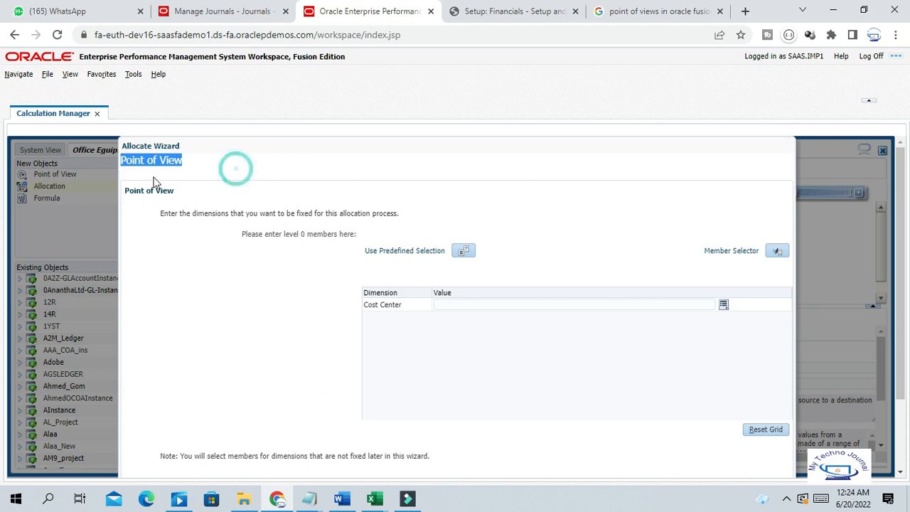
{"action": "left_click", "coordinate": [229, 184]}
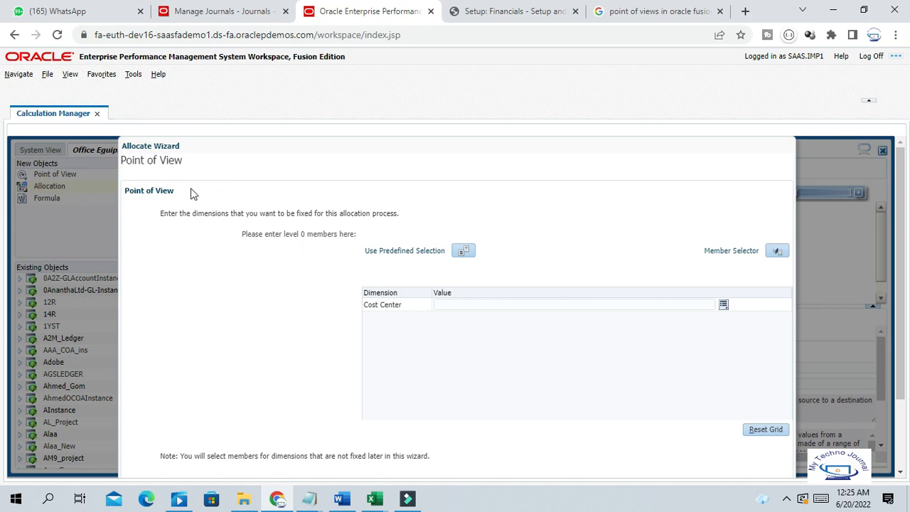
{"action": "left_click", "coordinate": [393, 305]}
{"action": "left_click_drag", "start_coordinate": [901, 318], "coordinate": [888, 412]}
{"action": "left_click", "coordinate": [659, 453]}
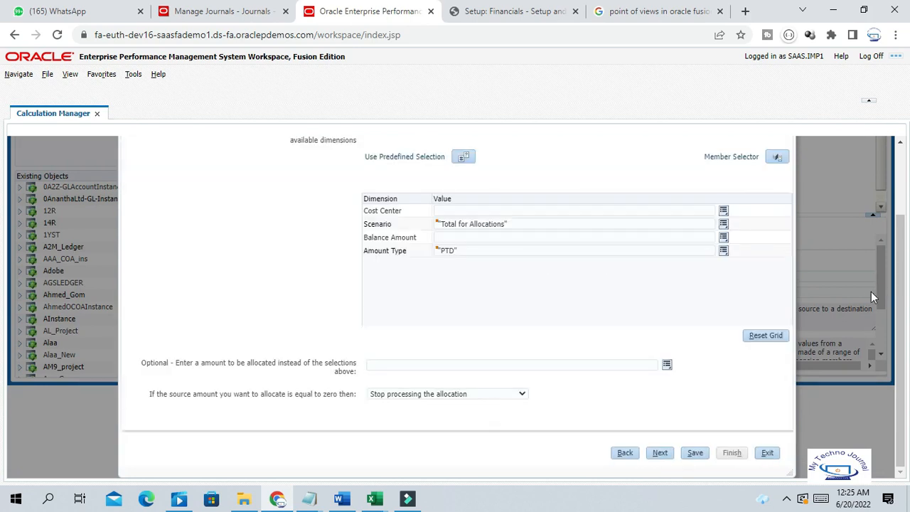
Step: Check which cost center is the allocation source in the Mass Allocation sheet of the Interview workbook in Excel
{"action": "left_click_drag", "start_coordinate": [906, 294], "coordinate": [907, 213]}
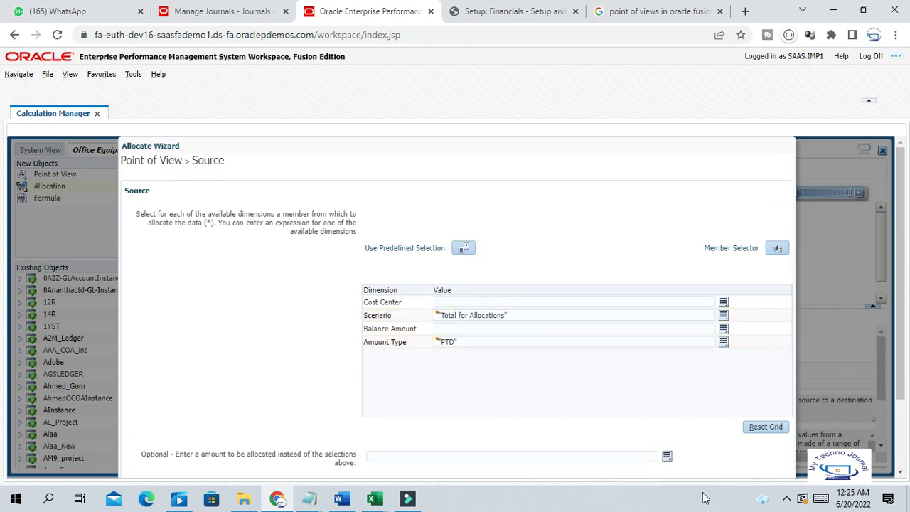
{"action": "left_click", "coordinate": [472, 303]}
{"action": "left_click", "coordinate": [472, 303]}
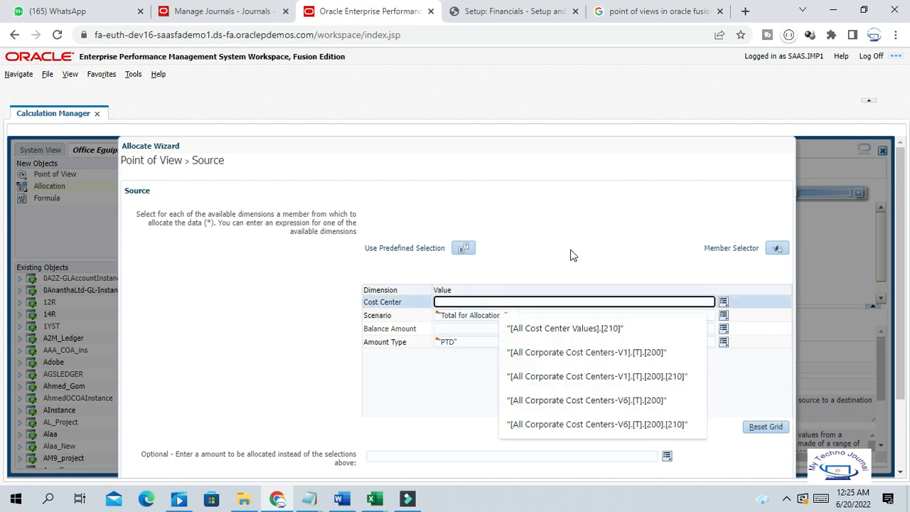
{"action": "left_click", "coordinate": [575, 255]}
{"action": "left_click", "coordinate": [485, 301]}
{"action": "left_click", "coordinate": [279, 501]}
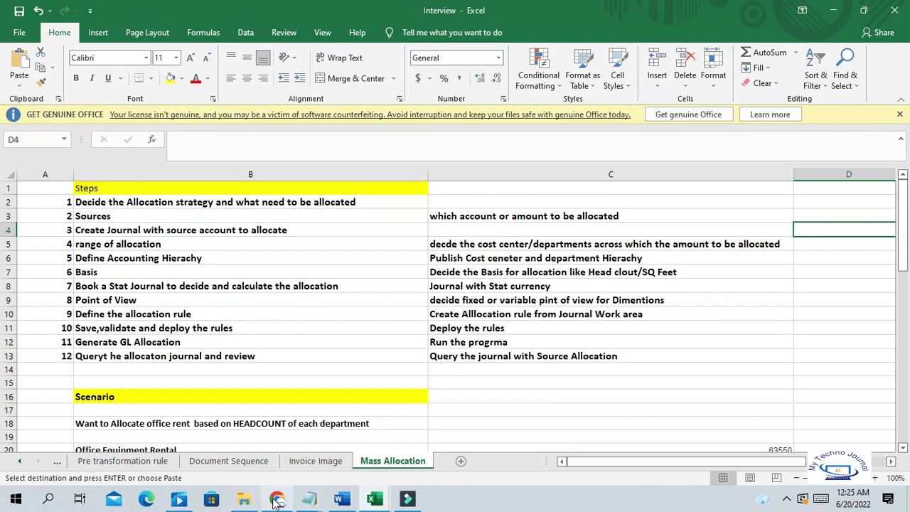
{"action": "left_click", "coordinate": [565, 411]}
{"action": "scroll", "coordinate": [577, 396], "scroll_direction": "down", "scroll_amount": 5}
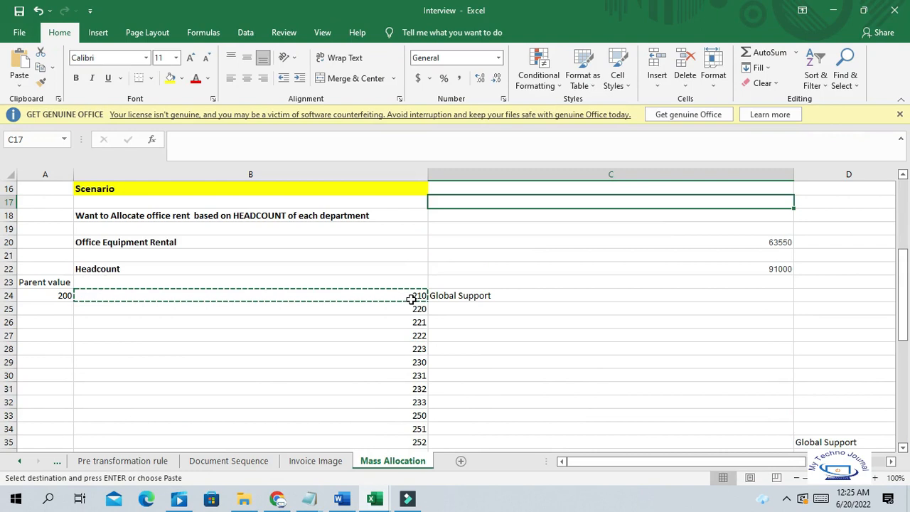
{"action": "left_click", "coordinate": [406, 295]}
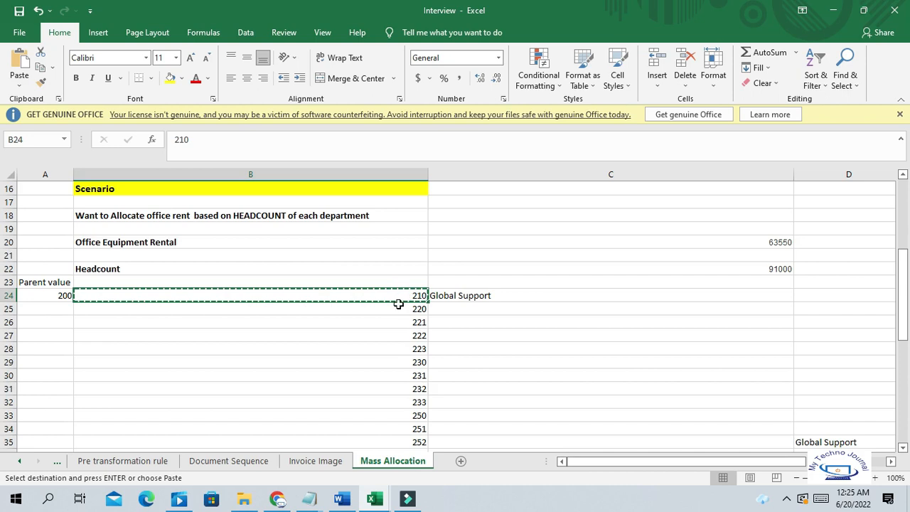
{"action": "left_click", "coordinate": [277, 500]}
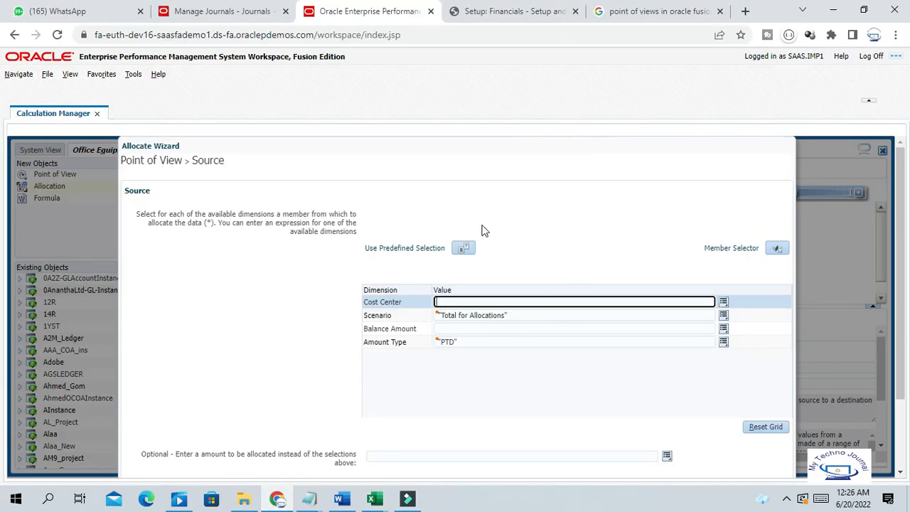
Step: Examine the account segments of line 1 in the posted Office/Equipment/Rental journal to verify the source cost center
{"action": "left_click", "coordinate": [239, 18]}
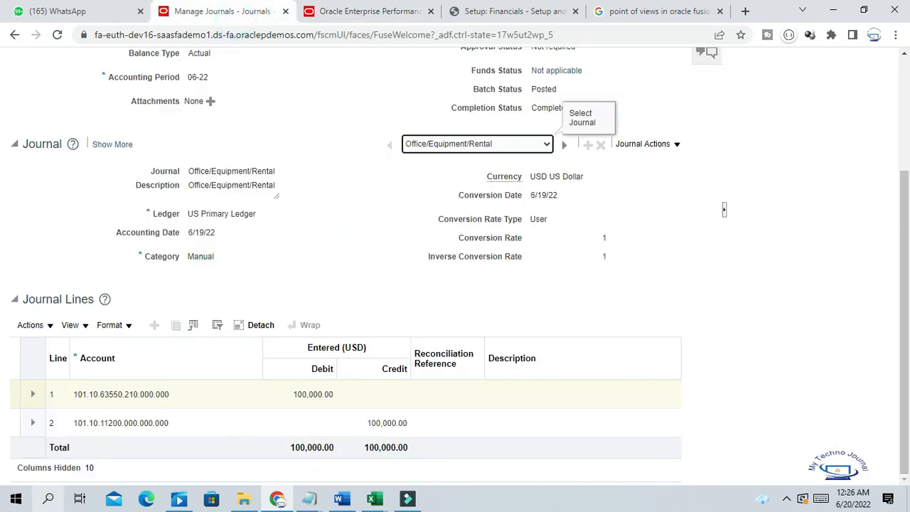
{"action": "left_click", "coordinate": [124, 395]}
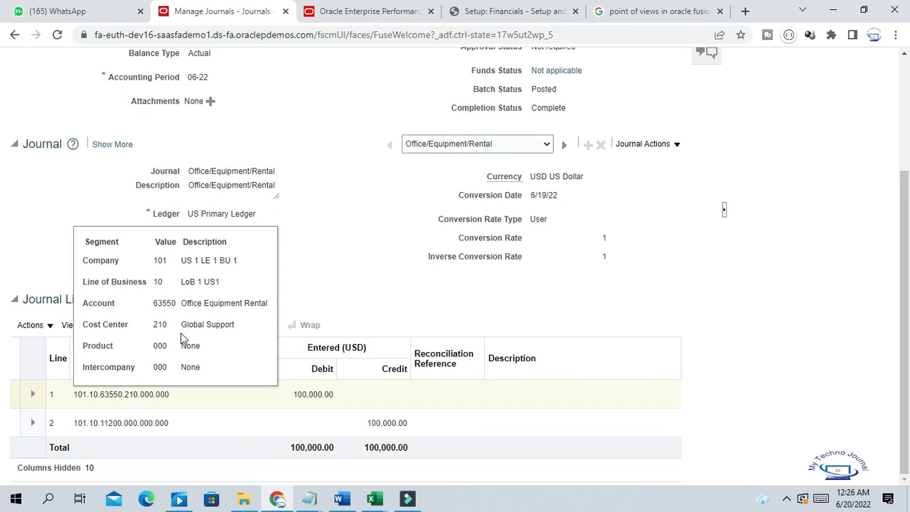
{"action": "left_click", "coordinate": [286, 504]}
{"action": "left_click", "coordinate": [283, 502]}
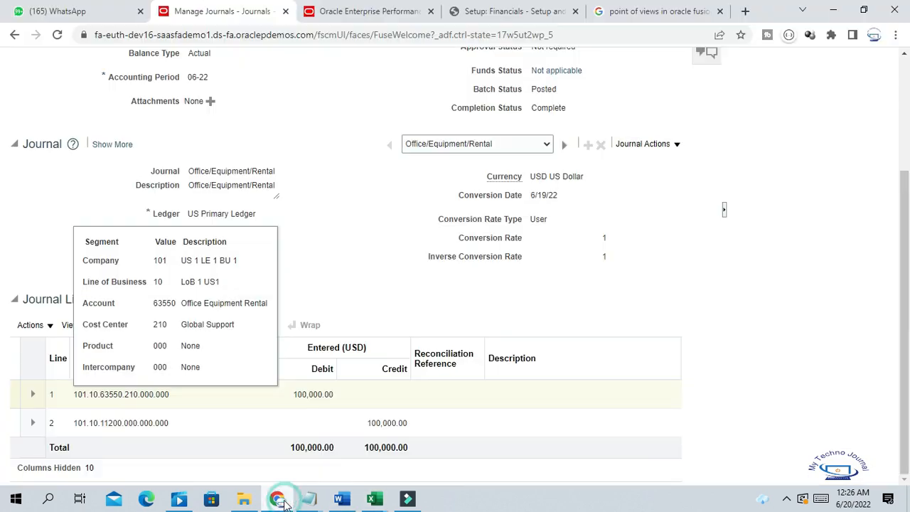
Step: Return to the Allocate Wizard and set the source Cost Center to member 210-Global Support under All Cost Center Values
{"action": "left_click", "coordinate": [377, 15]}
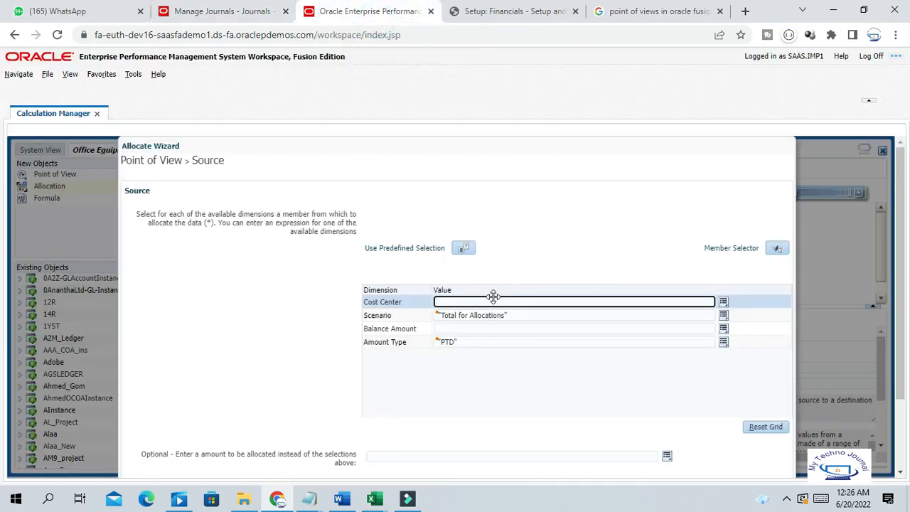
{"action": "left_click", "coordinate": [723, 302]}
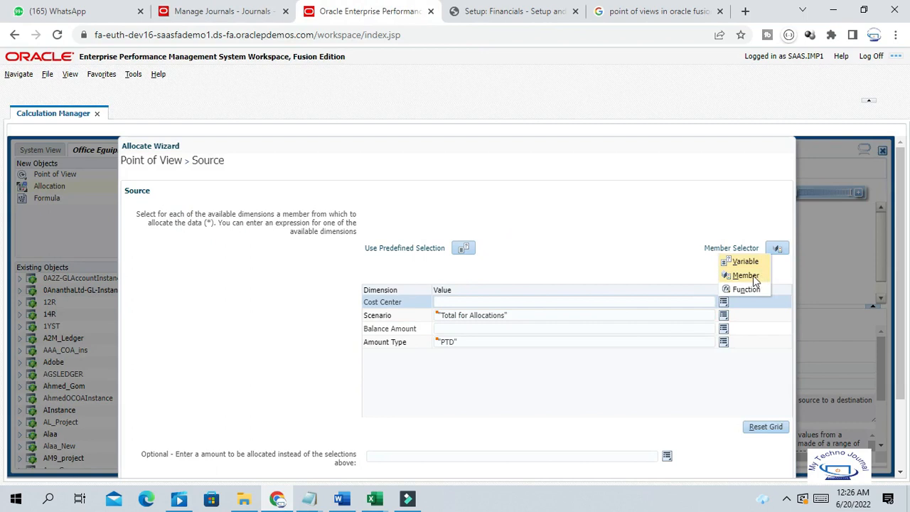
{"action": "left_click", "coordinate": [753, 275]}
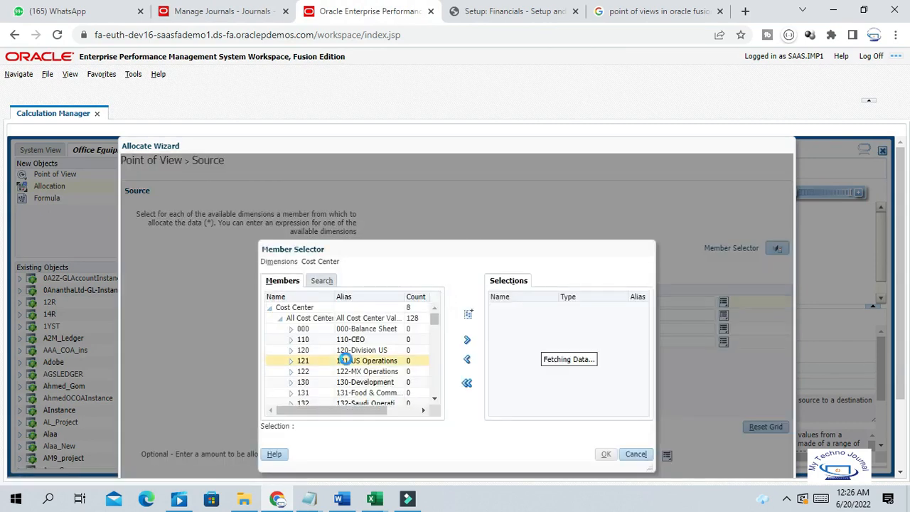
{"action": "left_click_drag", "start_coordinate": [433, 321], "coordinate": [438, 343]}
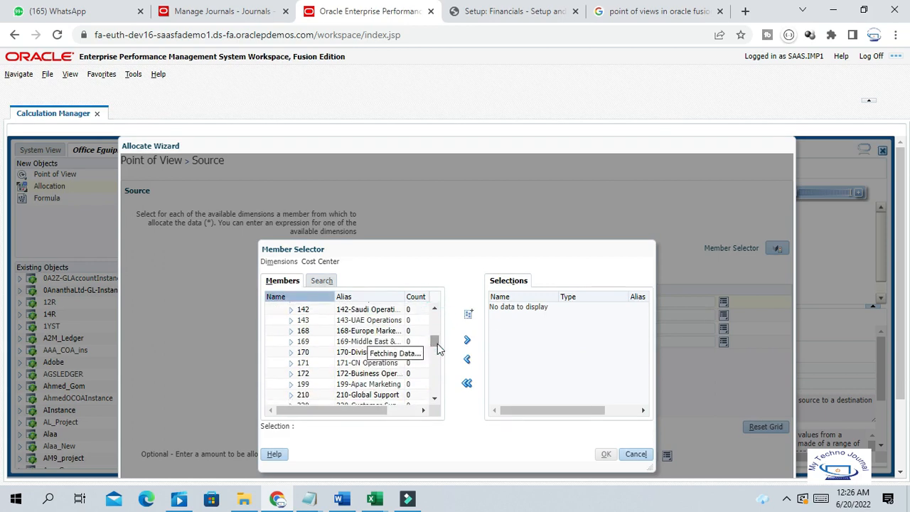
{"action": "left_click", "coordinate": [435, 310]}
{"action": "left_click", "coordinate": [436, 310]}
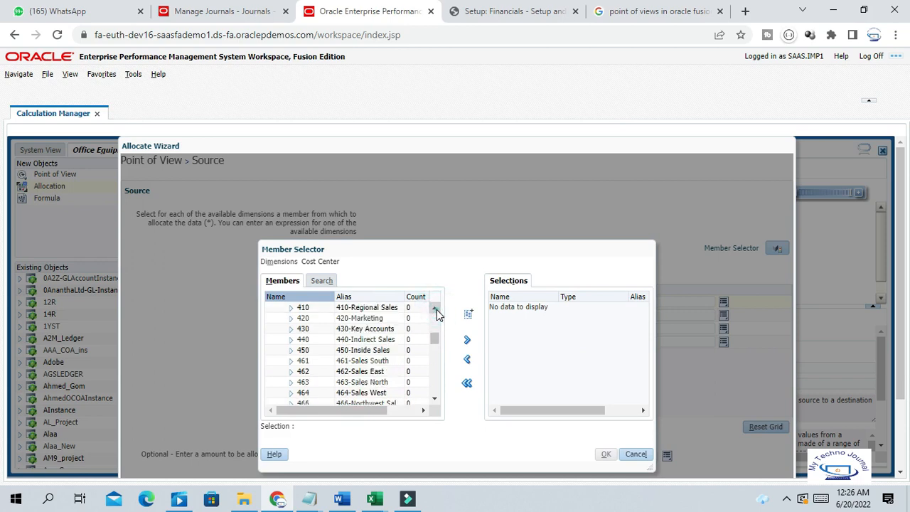
{"action": "left_click_drag", "start_coordinate": [435, 340], "coordinate": [436, 328]}
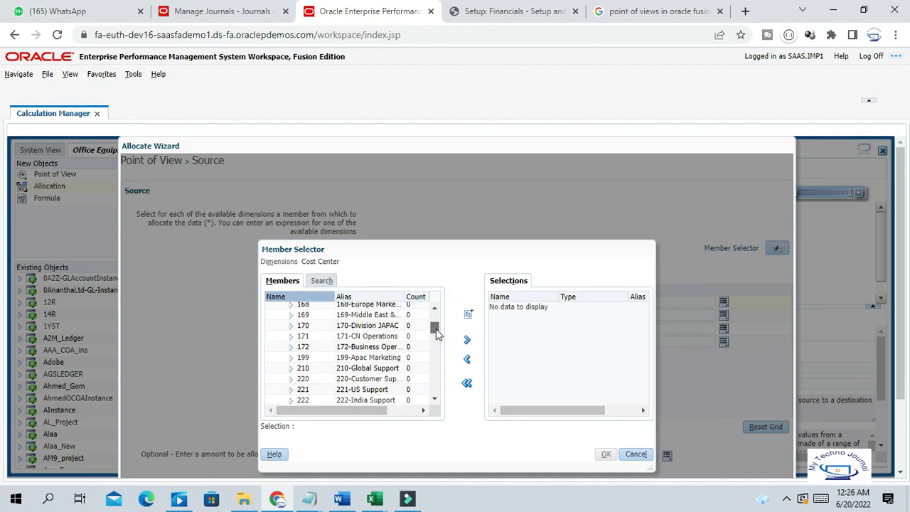
{"action": "left_click", "coordinate": [384, 369]}
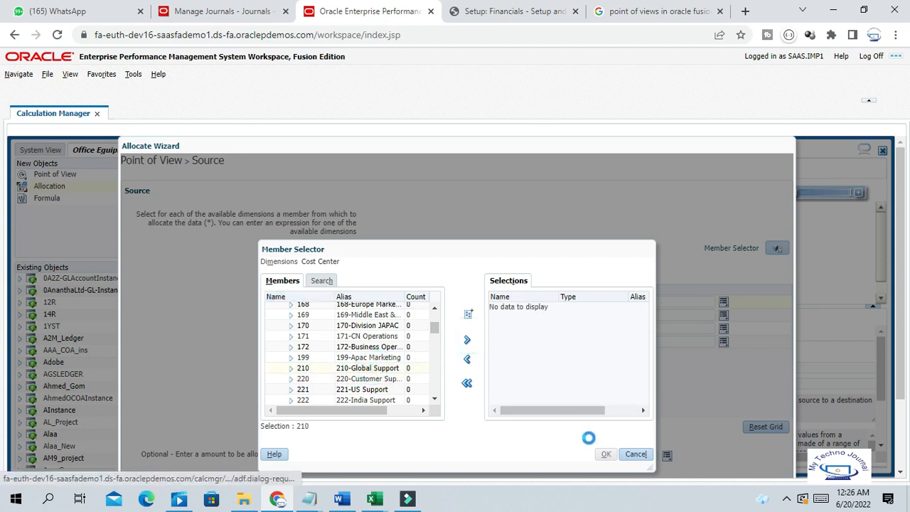
{"action": "left_click", "coordinate": [605, 455]}
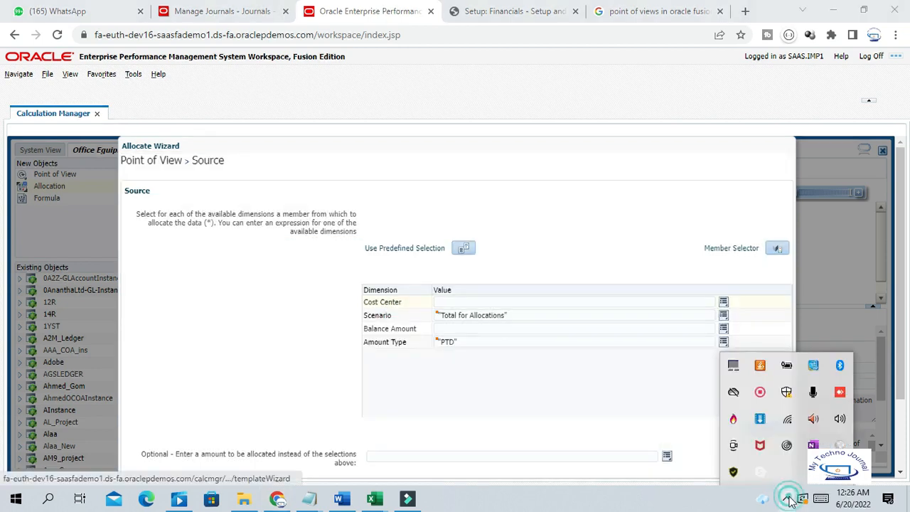
{"action": "left_click", "coordinate": [787, 499]}
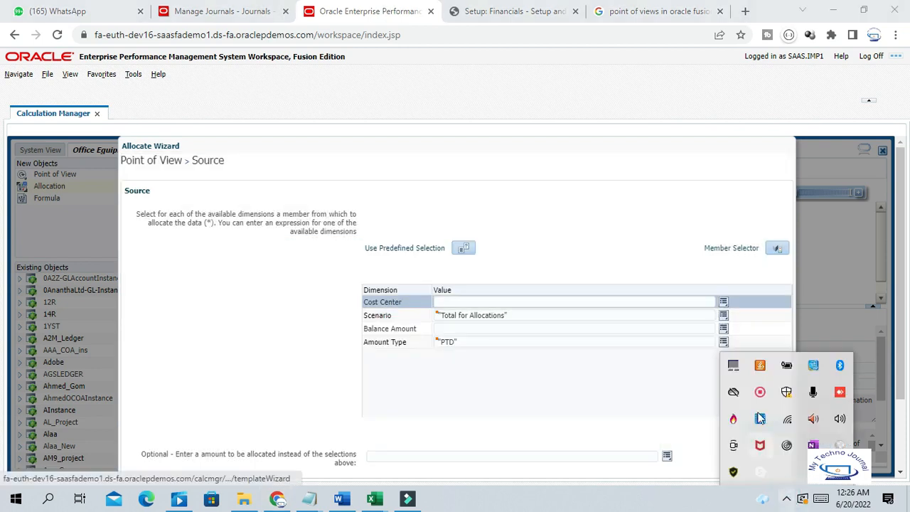
{"action": "left_click", "coordinate": [760, 392]}
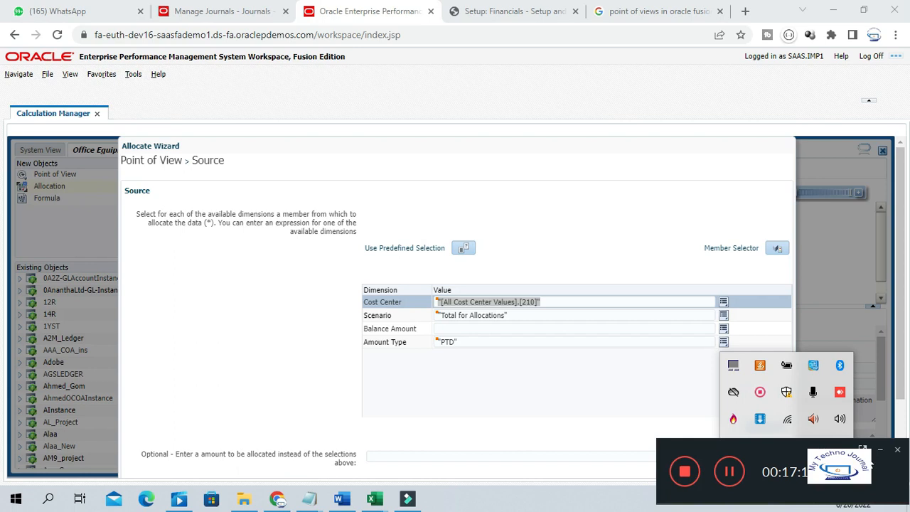
{"action": "left_click", "coordinate": [657, 210]}
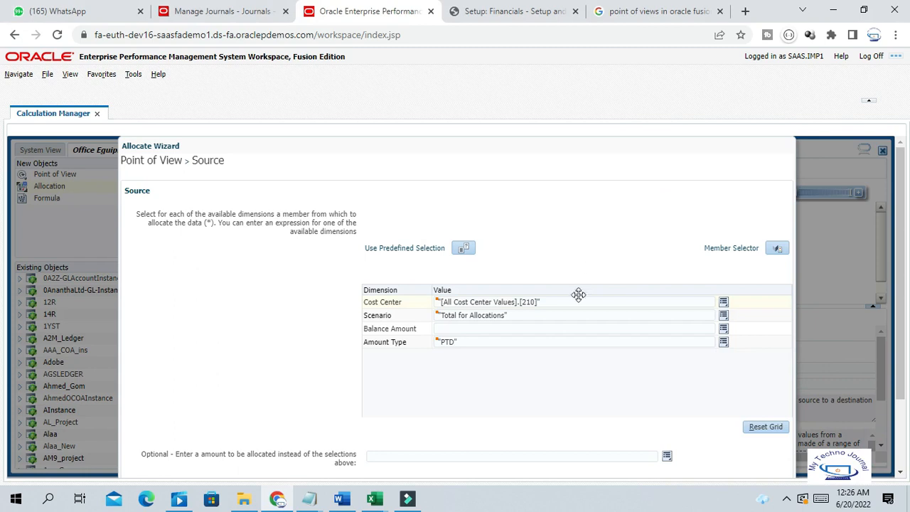
Step: Set the source Balance Amount to the Period Activity member, keeping the Scenario at Total for Allocations
{"action": "left_click", "coordinate": [448, 327]}
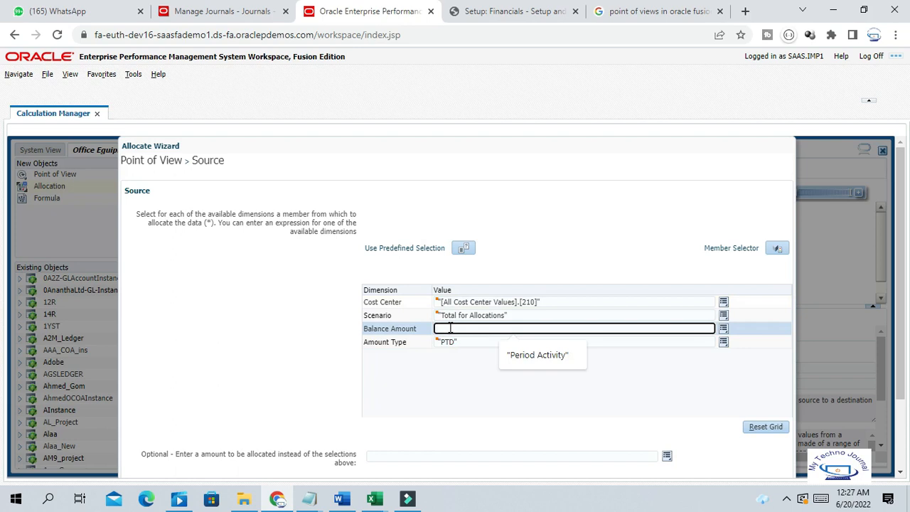
{"action": "left_click", "coordinate": [522, 315]}
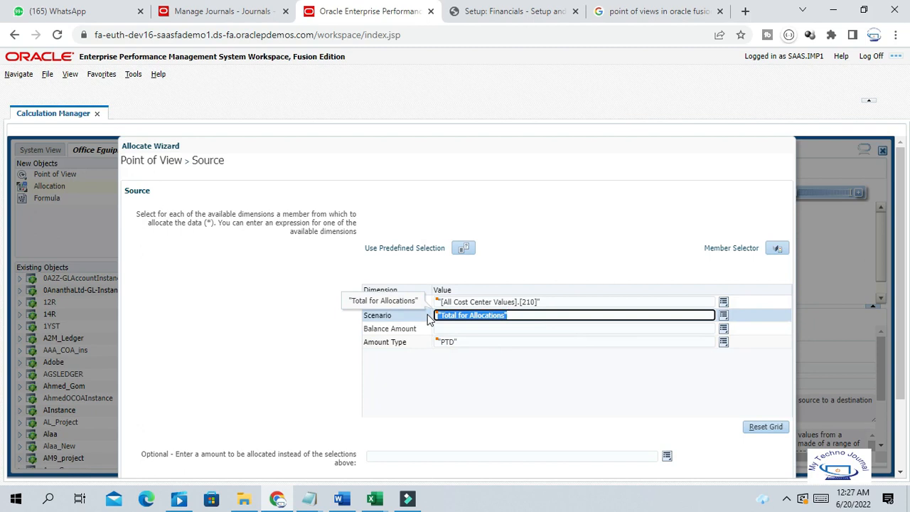
{"action": "left_click", "coordinate": [548, 301]}
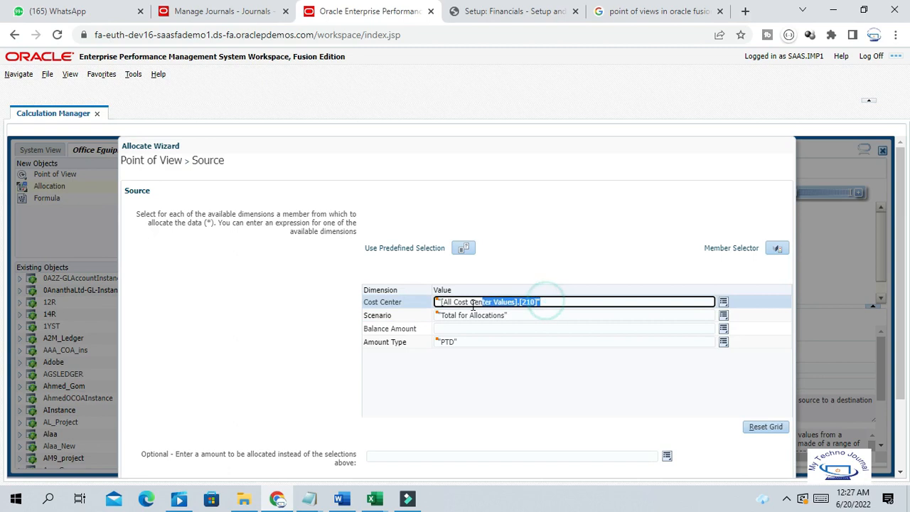
{"action": "left_click", "coordinate": [524, 315]}
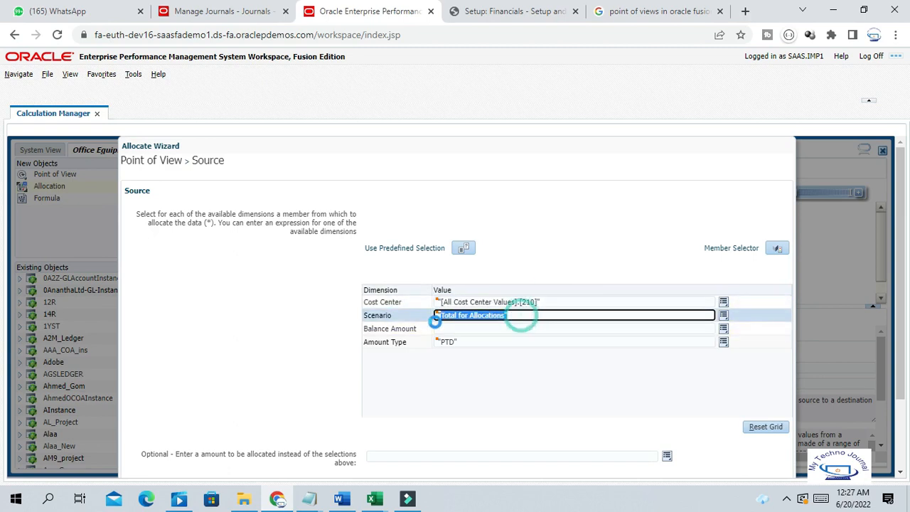
{"action": "left_click", "coordinate": [489, 328]}
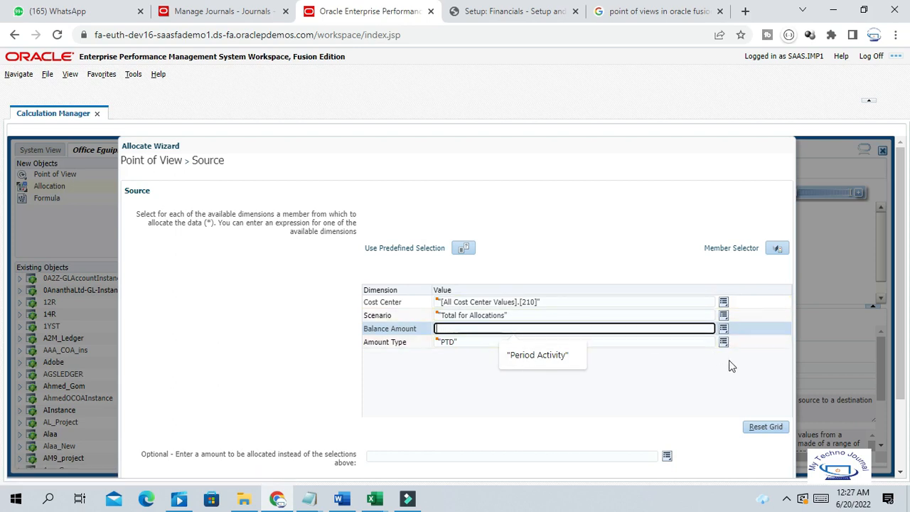
{"action": "left_click", "coordinate": [723, 329]}
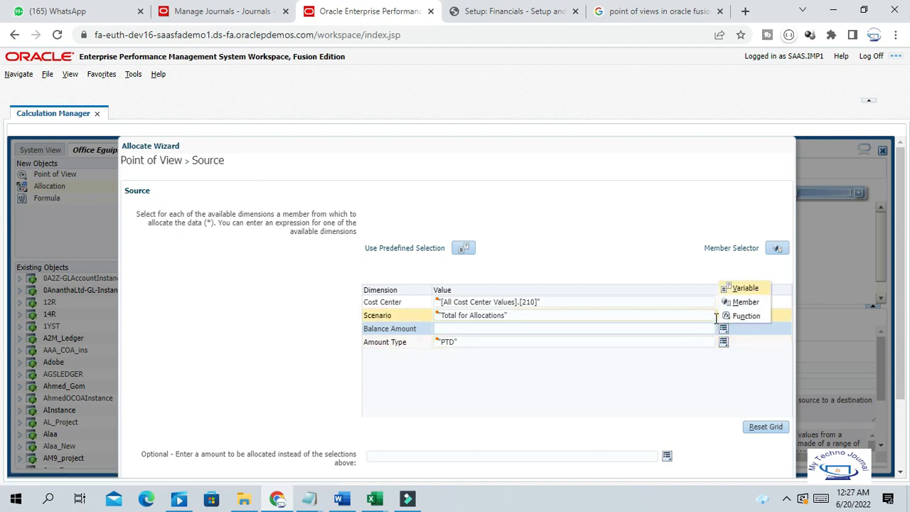
{"action": "left_click", "coordinate": [745, 301]}
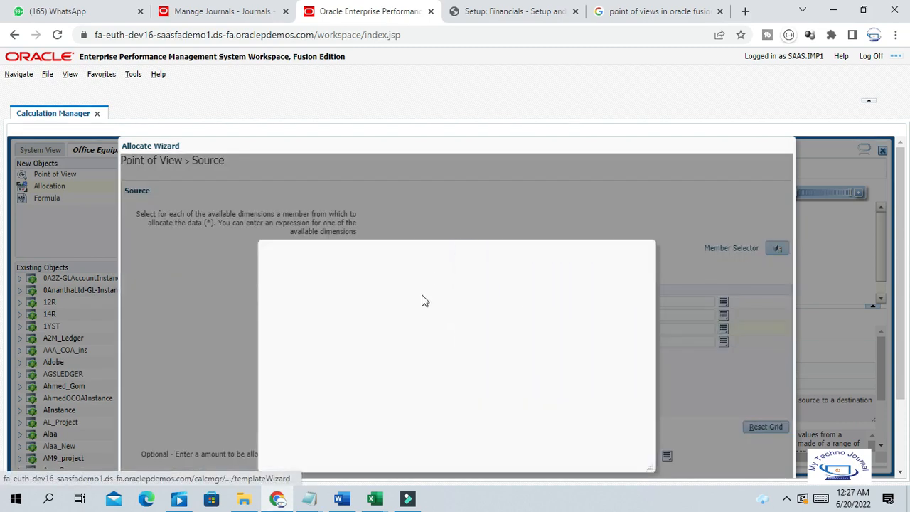
{"action": "scroll", "coordinate": [571, 244], "scroll_direction": "down", "scroll_amount": 1}
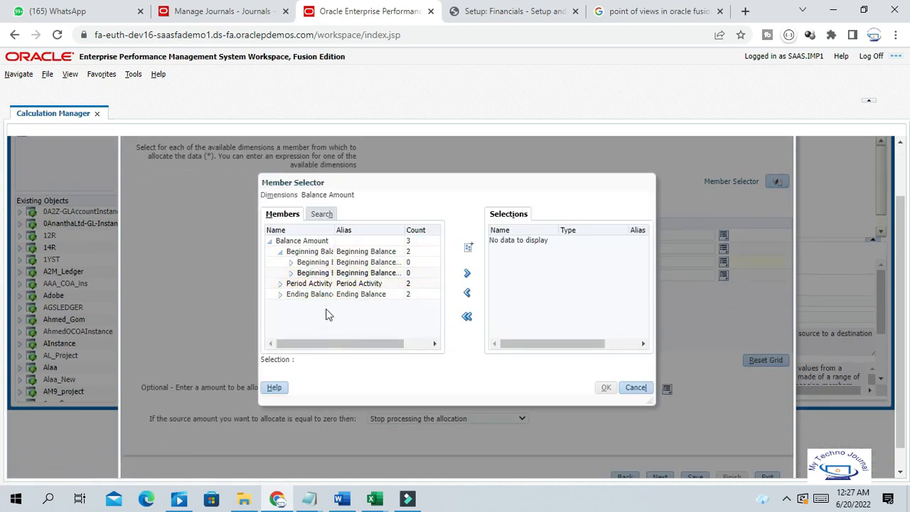
{"action": "left_click", "coordinate": [324, 283]}
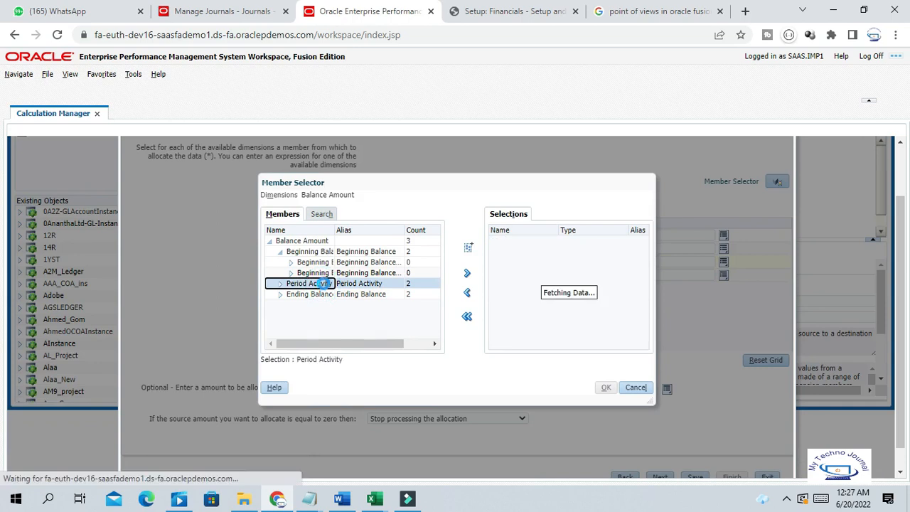
{"action": "left_click", "coordinate": [468, 275]}
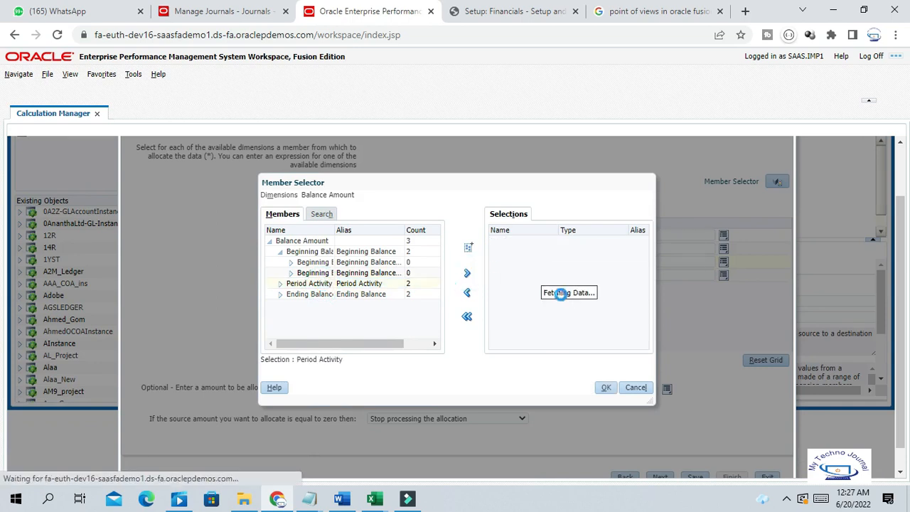
{"action": "left_click", "coordinate": [606, 387]}
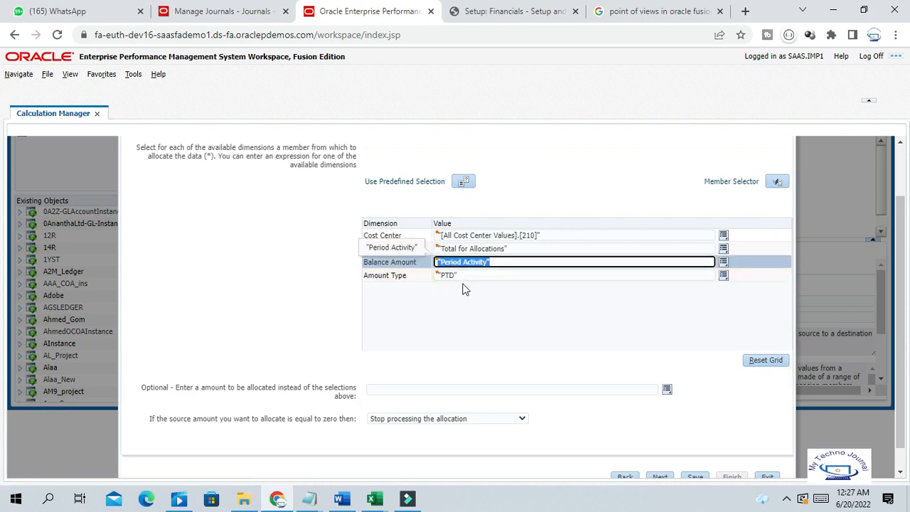
Step: Keep the source Amount Type as PTD and advance to the wizard's Allocation Range page
{"action": "left_click", "coordinate": [463, 275]}
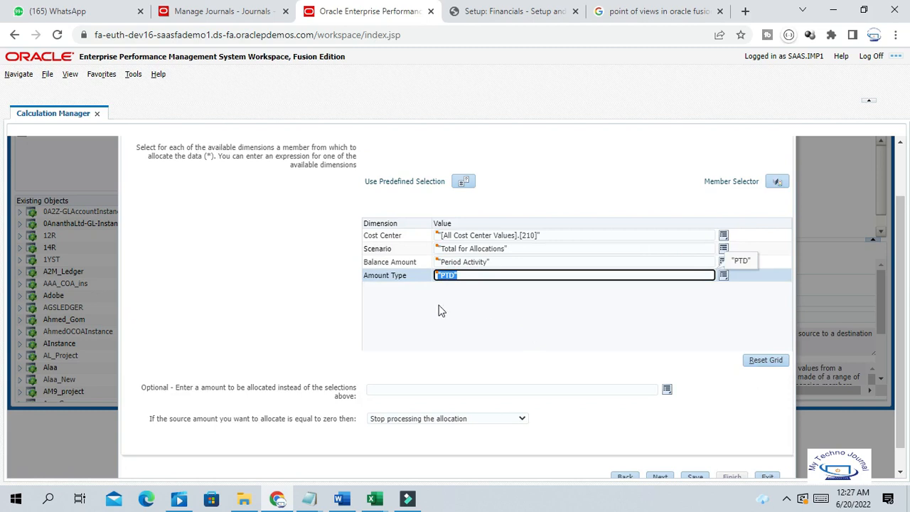
{"action": "left_click", "coordinate": [492, 321]}
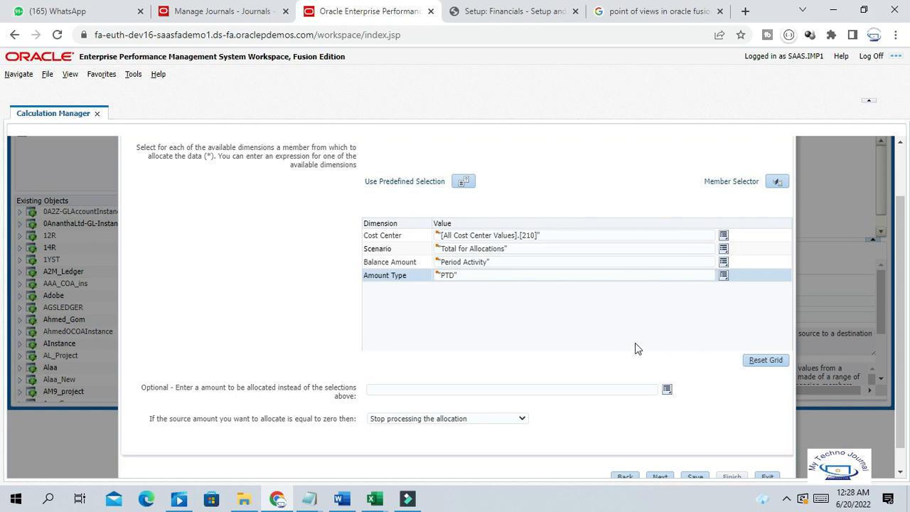
{"action": "scroll", "coordinate": [643, 335], "scroll_direction": "up", "scroll_amount": 1}
{"action": "scroll", "coordinate": [643, 335], "scroll_direction": "down", "scroll_amount": 2}
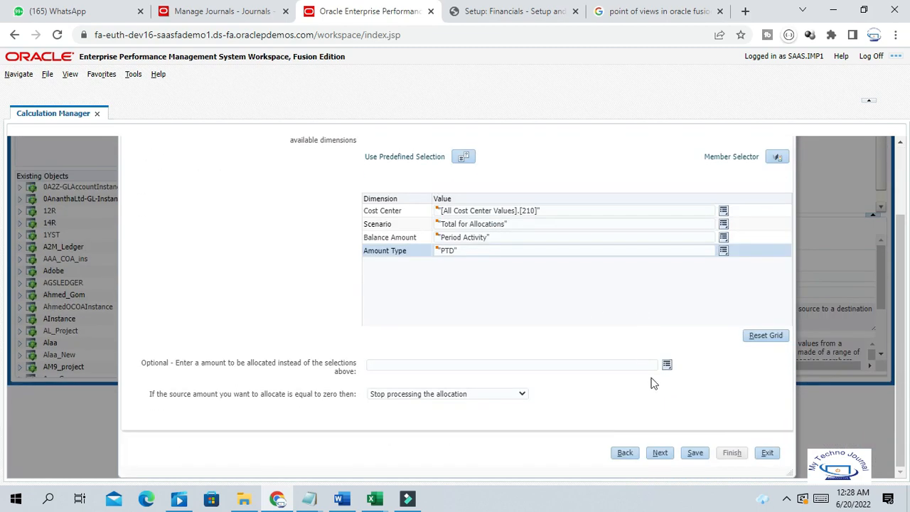
{"action": "left_click", "coordinate": [664, 455]}
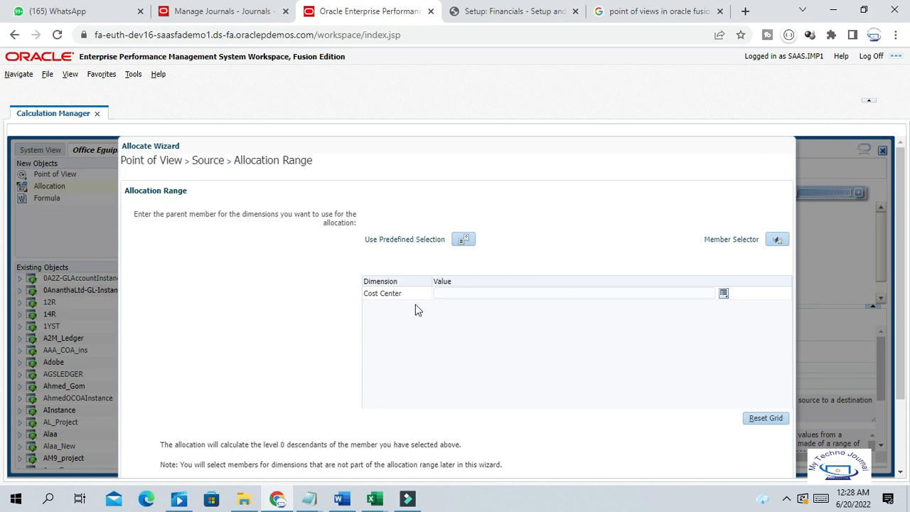
{"action": "left_click", "coordinate": [506, 293]}
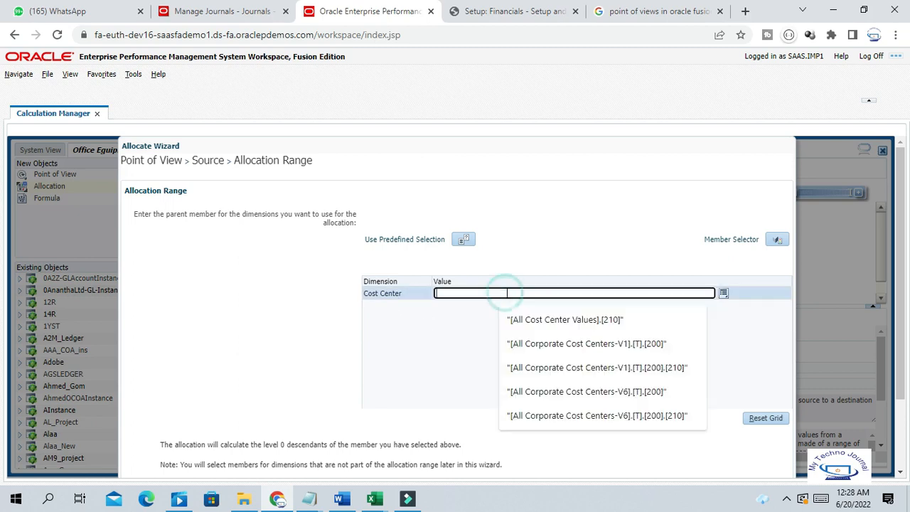
{"action": "left_click", "coordinate": [577, 211]}
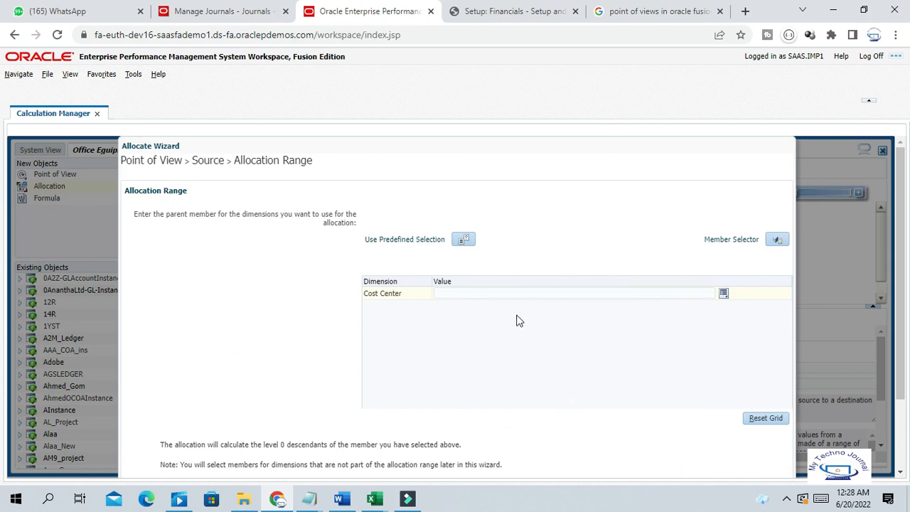
Step: Examine the parent value and its child cost centers in the Mass Allocation sheet of the Interview workbook in Excel
{"action": "mouse_move", "coordinate": [375, 499]}
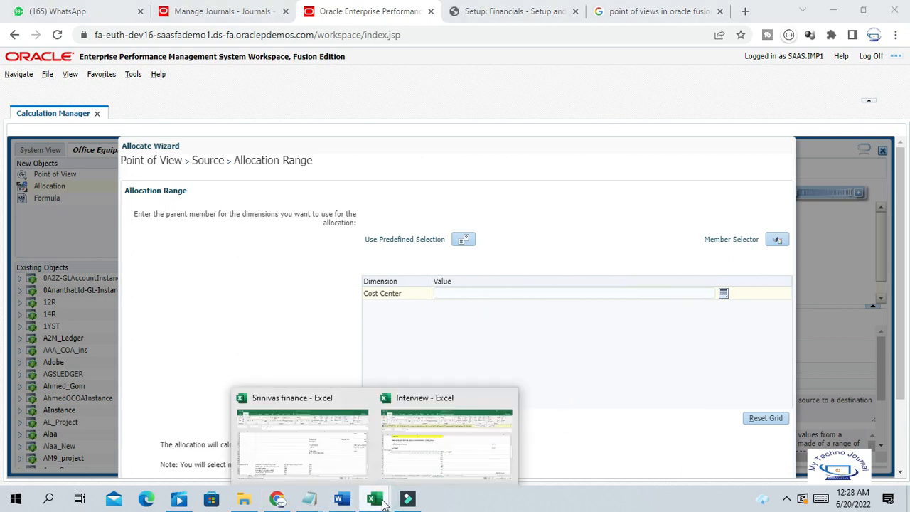
{"action": "left_click", "coordinate": [438, 472]}
{"action": "left_click", "coordinate": [421, 295]}
{"action": "left_click_drag", "start_coordinate": [422, 322], "coordinate": [420, 415]}
{"action": "left_click", "coordinate": [481, 381]}
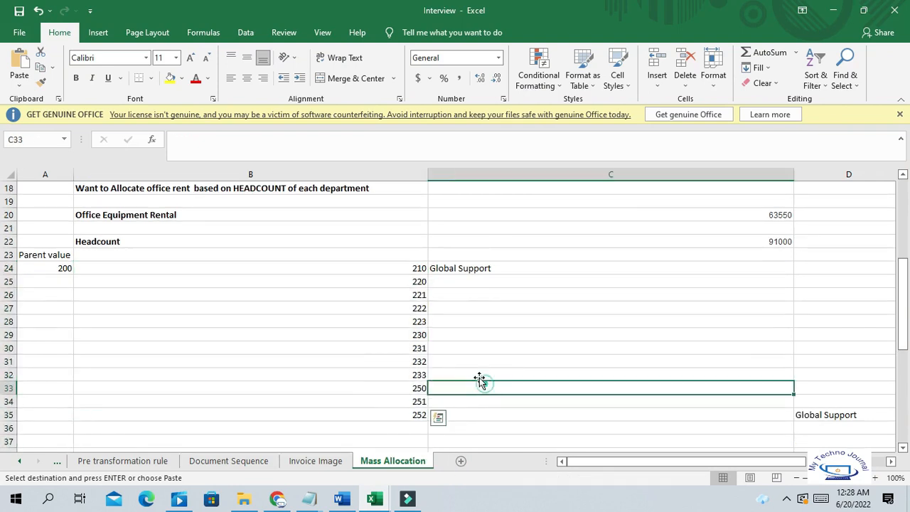
{"action": "left_click_drag", "start_coordinate": [418, 283], "coordinate": [401, 410]}
{"action": "left_click", "coordinate": [42, 269]}
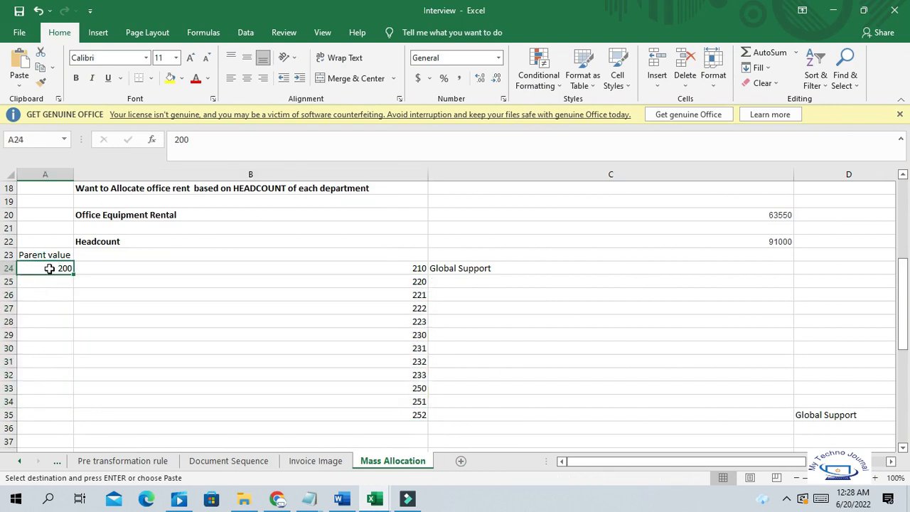
{"action": "left_click_drag", "start_coordinate": [404, 298], "coordinate": [404, 419]}
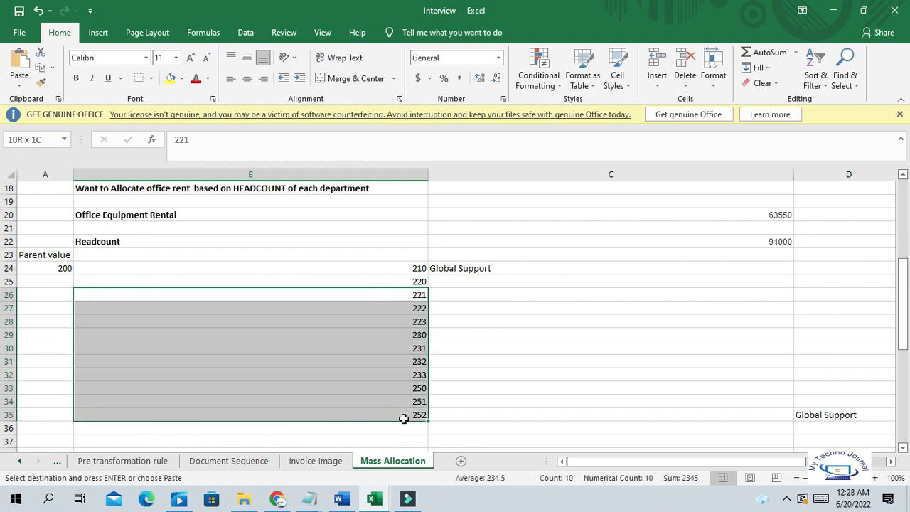
{"action": "left_click", "coordinate": [531, 359]}
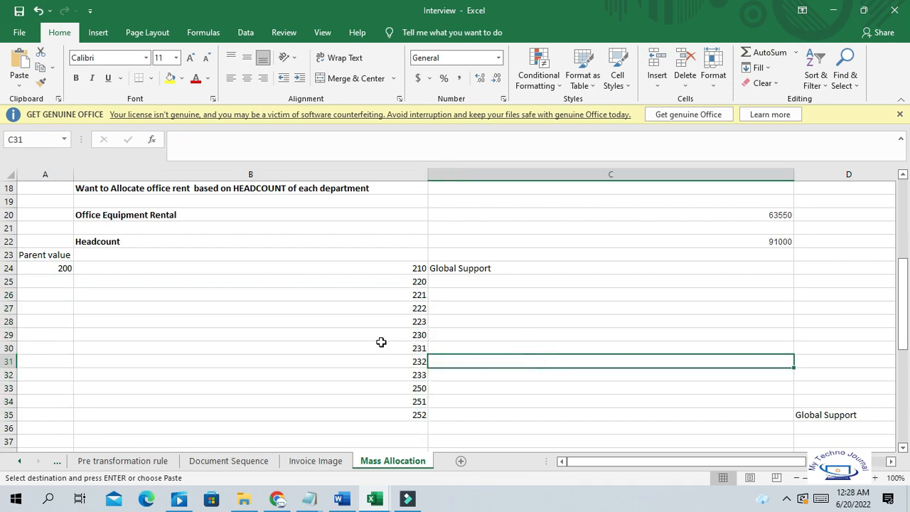
{"action": "left_click_drag", "start_coordinate": [378, 300], "coordinate": [385, 418]}
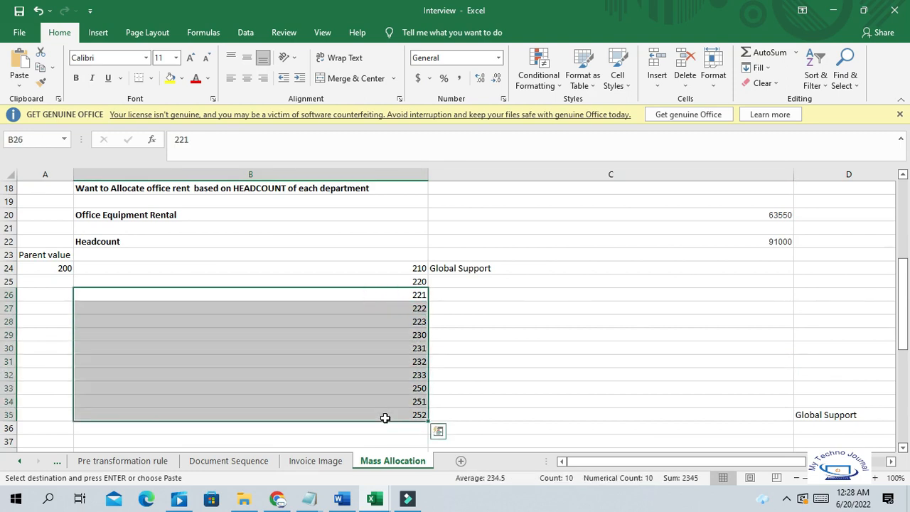
{"action": "left_click", "coordinate": [834, 12]}
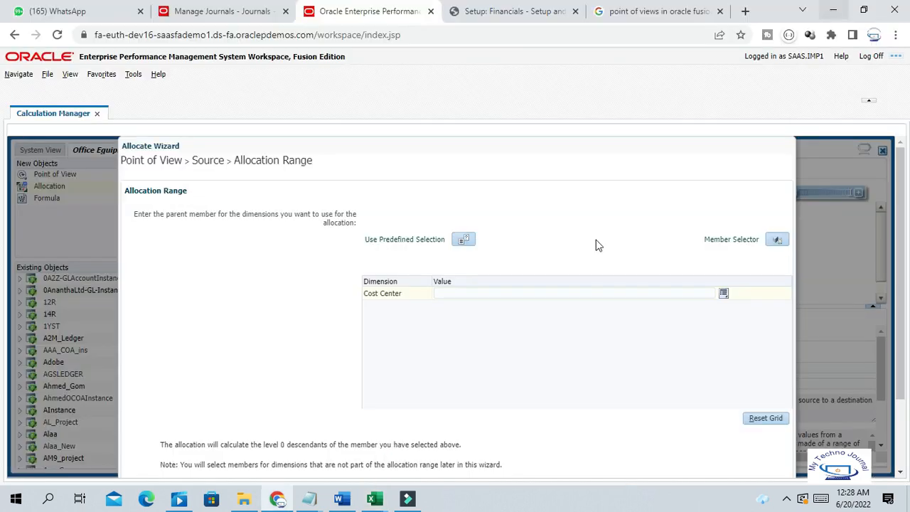
Step: Open the member selector for the allocation range's Cost Center and collapse the All Cost Center Values branch
{"action": "left_click", "coordinate": [471, 292]}
{"action": "left_click", "coordinate": [471, 293]}
{"action": "left_click", "coordinate": [723, 293]}
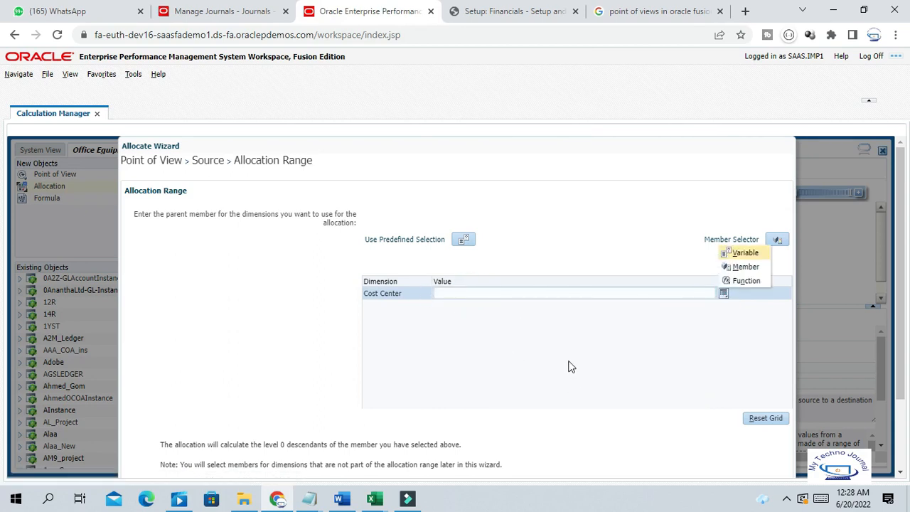
{"action": "left_click", "coordinate": [740, 268]}
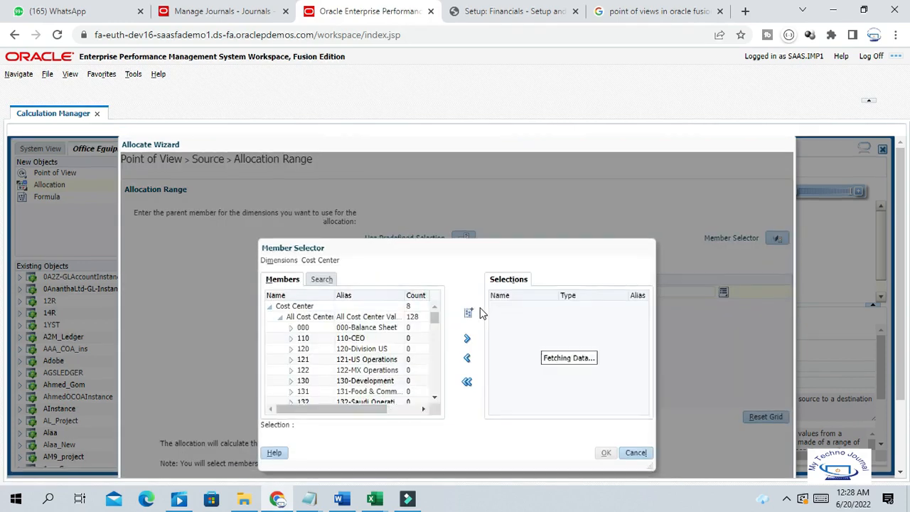
{"action": "scroll", "coordinate": [481, 313], "scroll_direction": "down", "scroll_amount": 1}
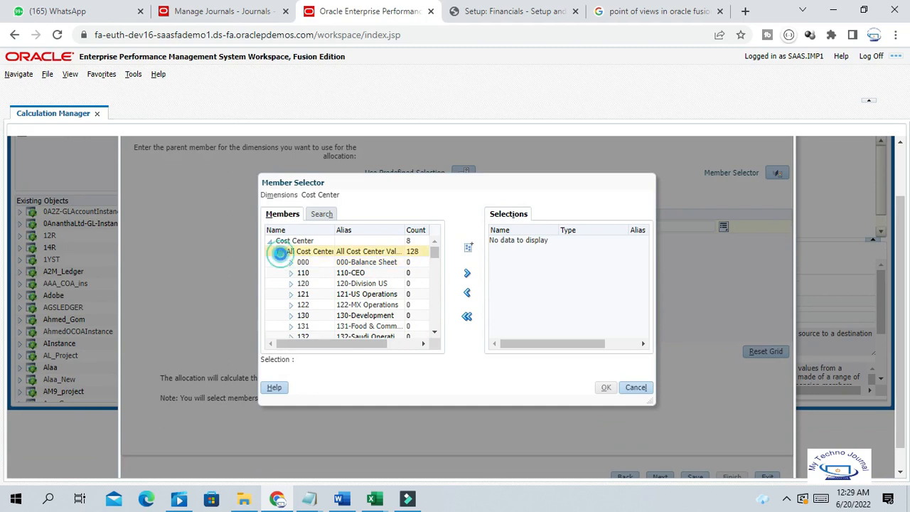
{"action": "left_click", "coordinate": [279, 252]}
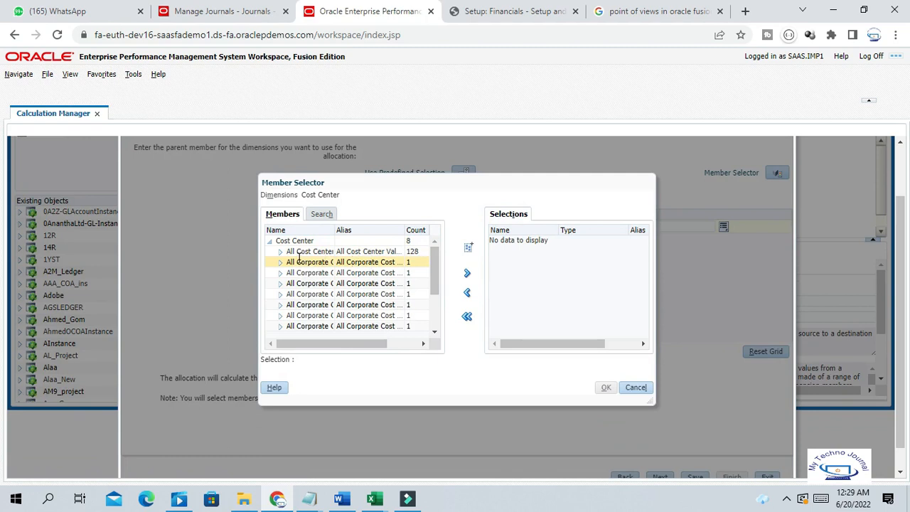
Step: Collapse and re-expand the Cost Center root, and widen the Name column to show the full hierarchy names
{"action": "left_click_drag", "start_coordinate": [434, 271], "coordinate": [437, 293]}
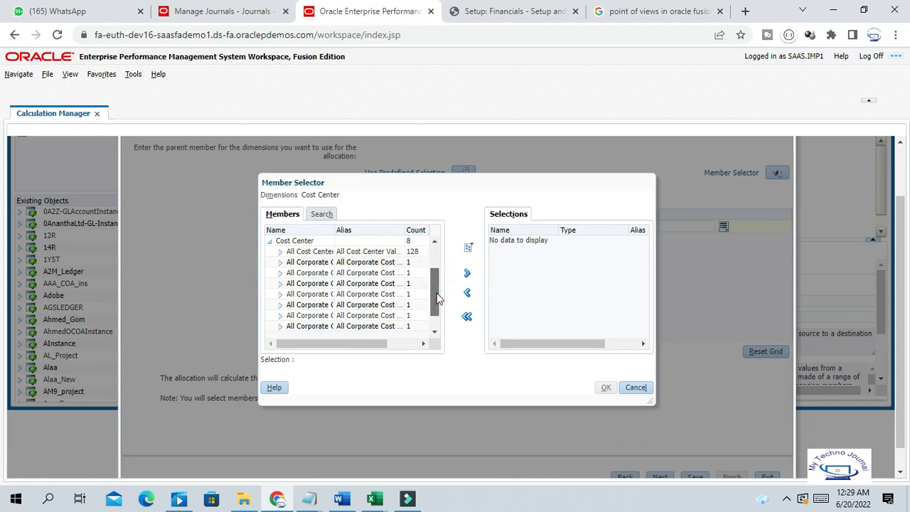
{"action": "left_click", "coordinate": [435, 332]}
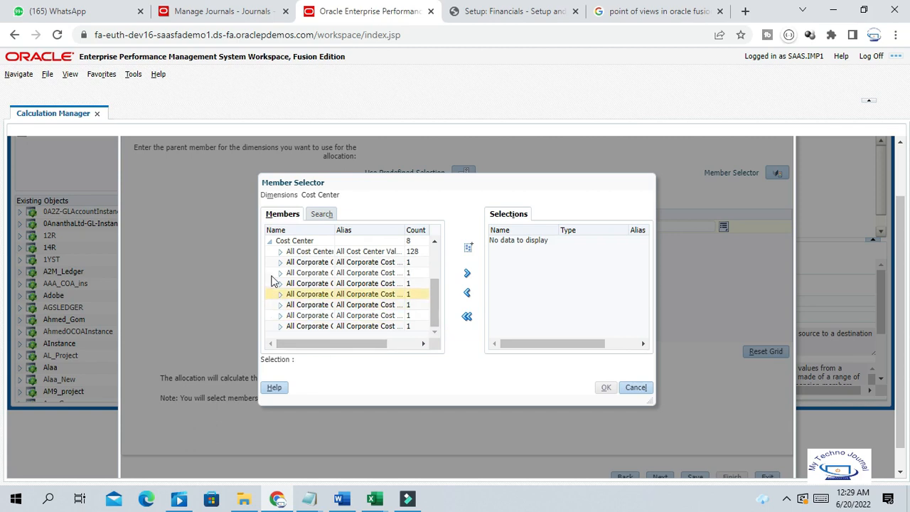
{"action": "left_click", "coordinate": [270, 241]}
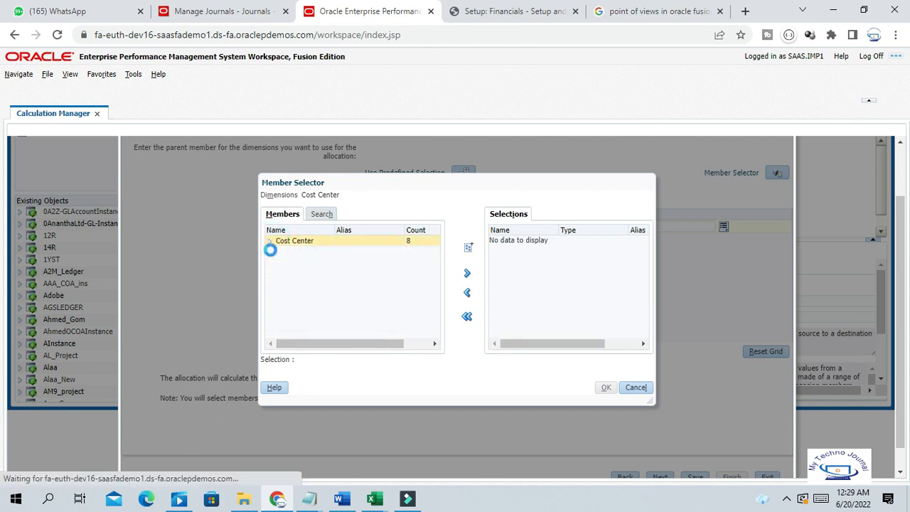
{"action": "left_click", "coordinate": [270, 241]}
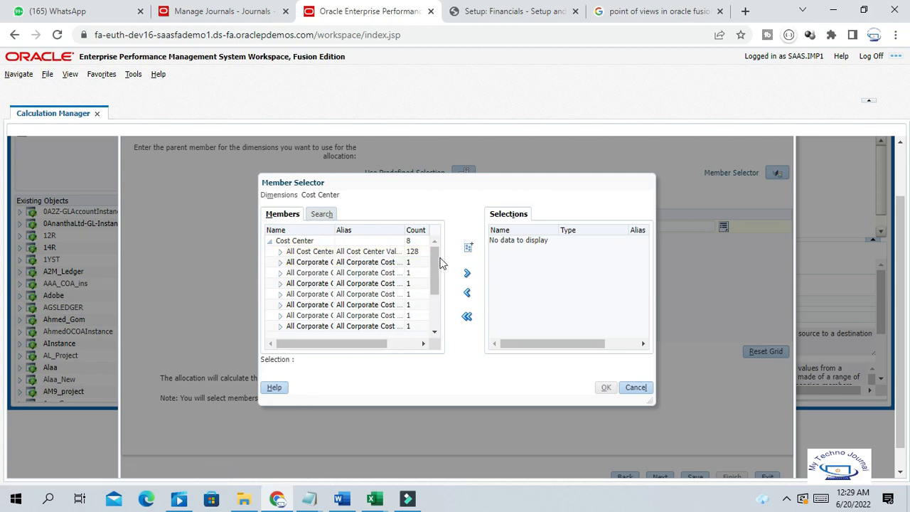
{"action": "left_click_drag", "start_coordinate": [433, 275], "coordinate": [439, 315]}
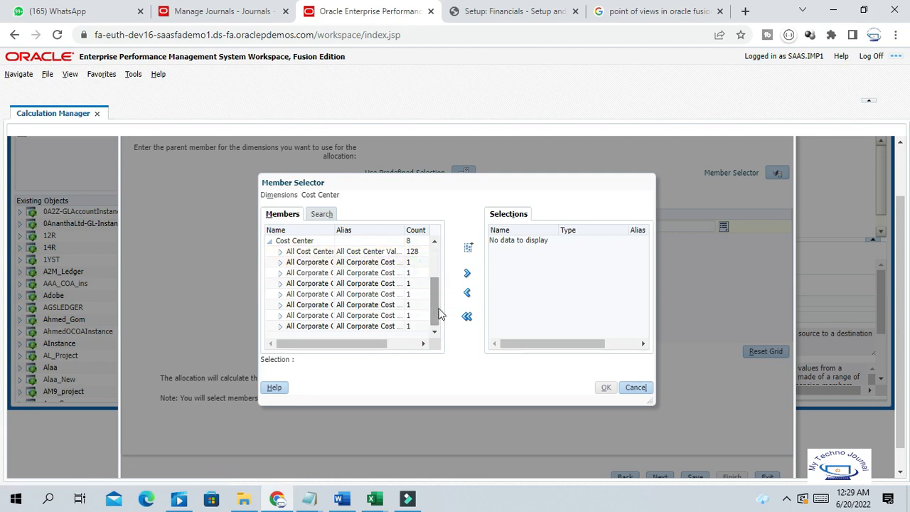
{"action": "left_click", "coordinate": [434, 331]}
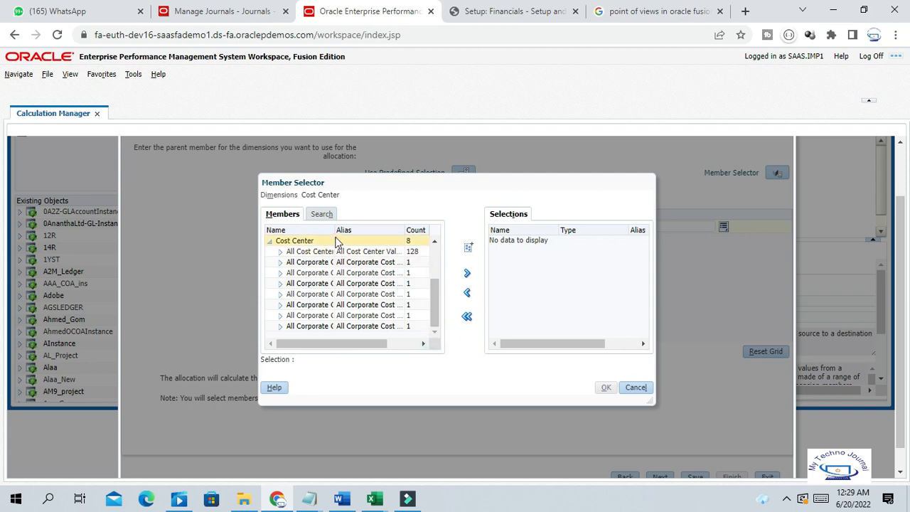
{"action": "left_click_drag", "start_coordinate": [334, 230], "coordinate": [396, 242]}
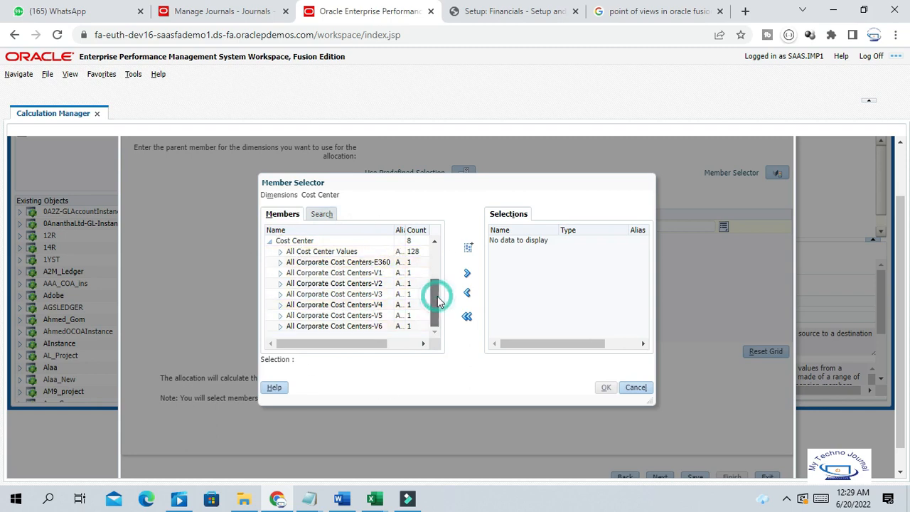
Step: Expand All Corporate Cost Centers-V6 and its member T down to the parent cost centers
{"action": "left_click", "coordinate": [330, 325]}
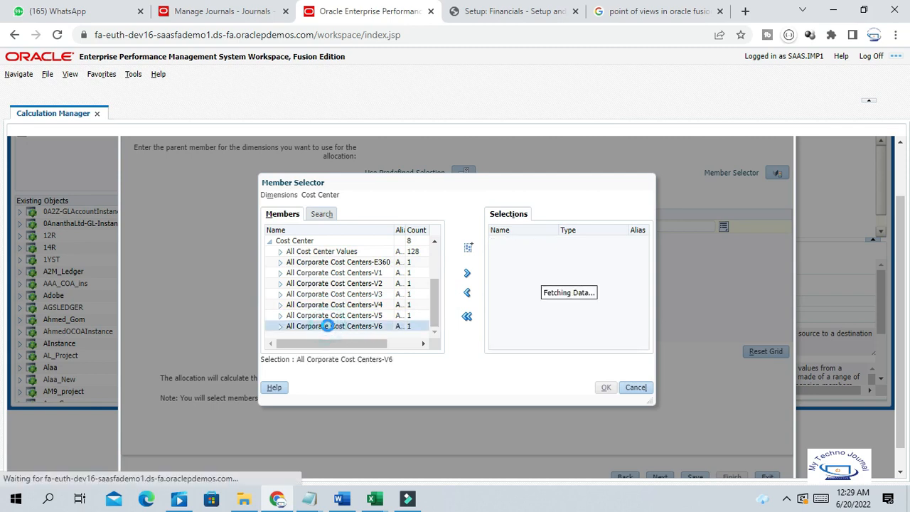
{"action": "left_click", "coordinate": [280, 325]}
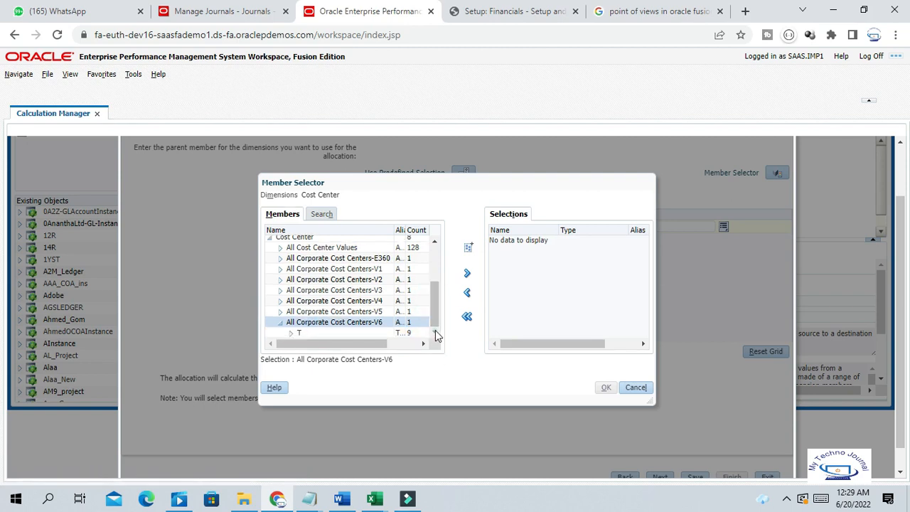
{"action": "left_click", "coordinate": [290, 333]}
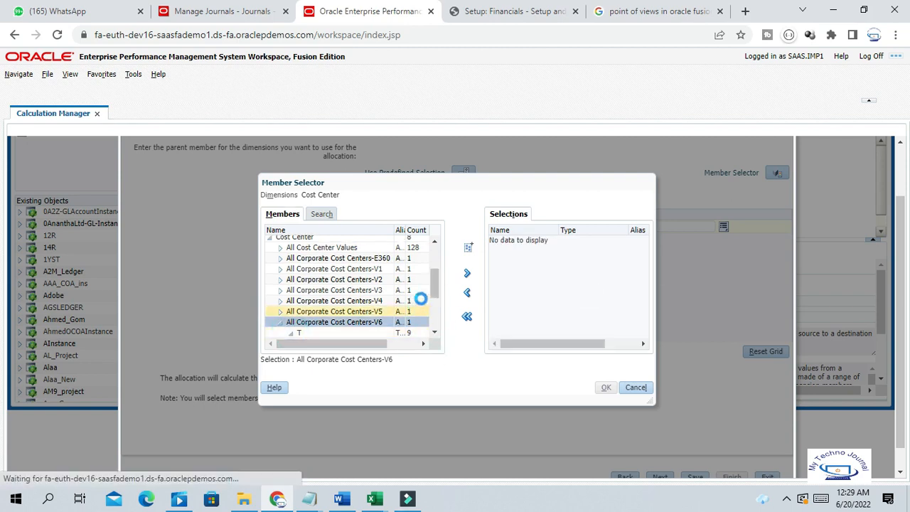
{"action": "left_click_drag", "start_coordinate": [435, 289], "coordinate": [437, 321]}
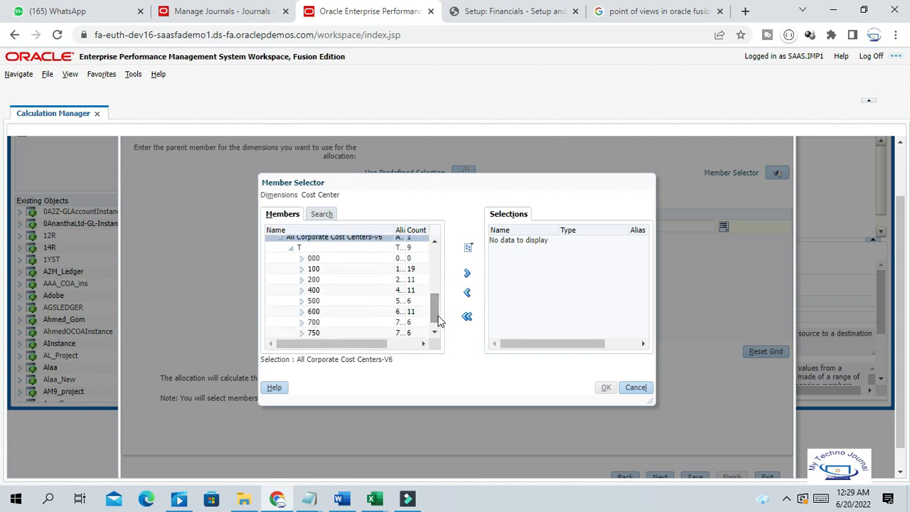
Step: Check the child cost centers of parent 200 under T and set 200 as the Cost Center allocation range value
{"action": "left_click", "coordinate": [315, 279]}
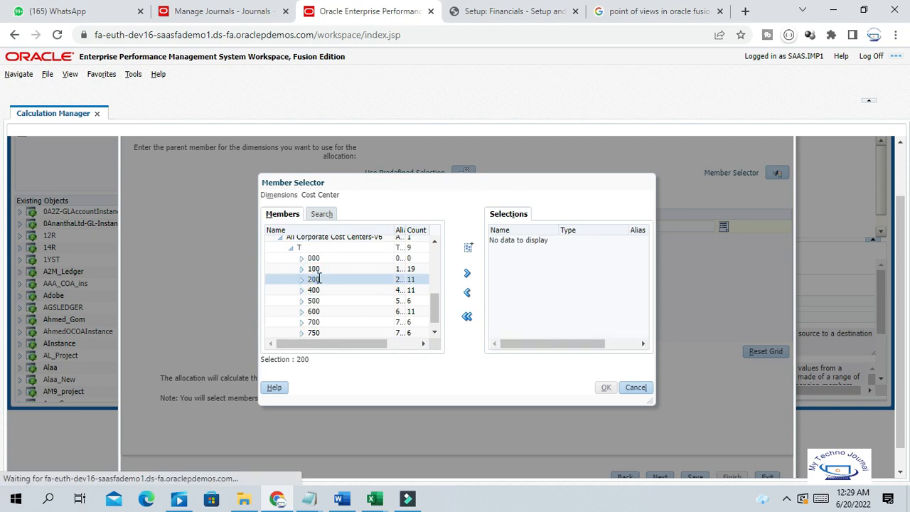
{"action": "left_click", "coordinate": [302, 280]}
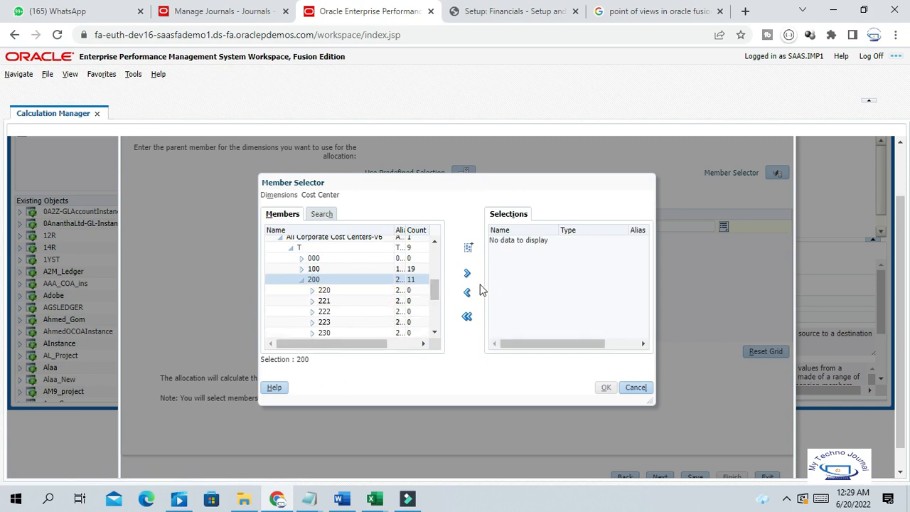
{"action": "mouse_move", "coordinate": [435, 285]}
{"action": "left_mouse_down"}
{"action": "mouse_move", "coordinate": [436, 307]}
{"action": "mouse_move", "coordinate": [436, 287]}
{"action": "left_mouse_up"}
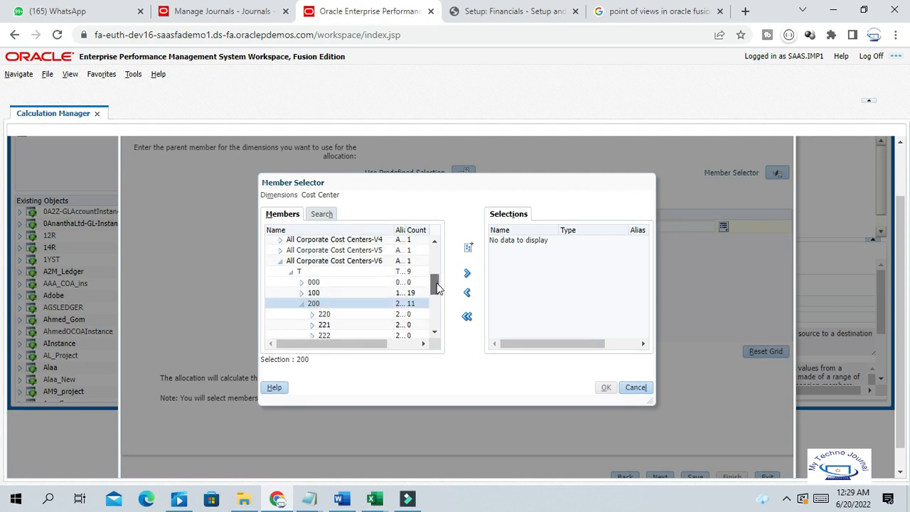
{"action": "left_click", "coordinate": [302, 305]}
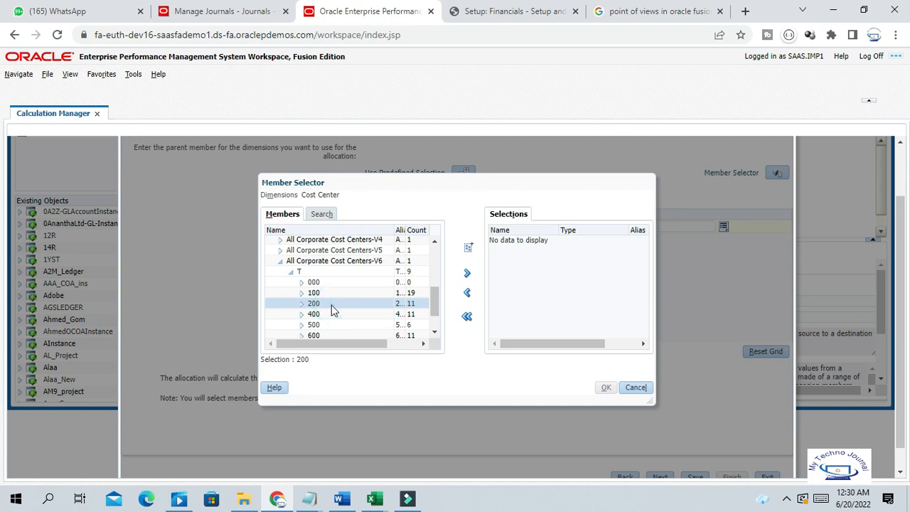
{"action": "left_click", "coordinate": [467, 273]}
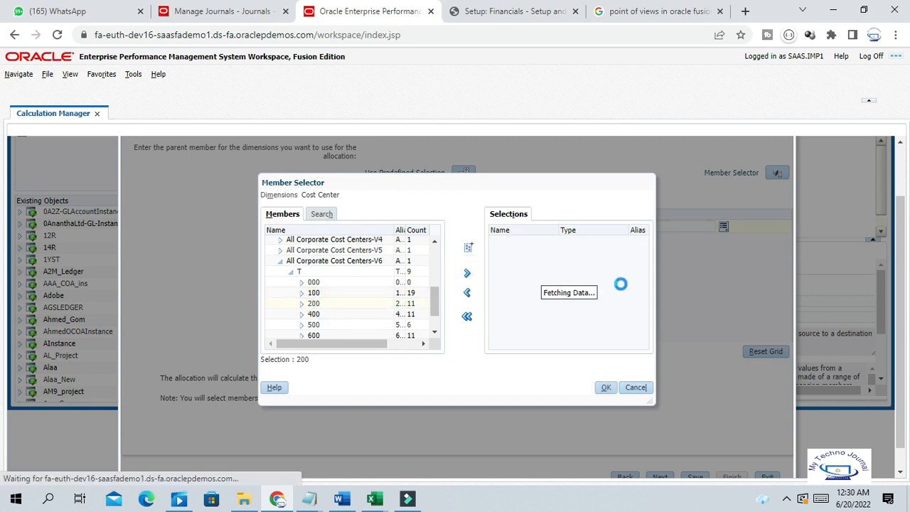
{"action": "left_click", "coordinate": [605, 387]}
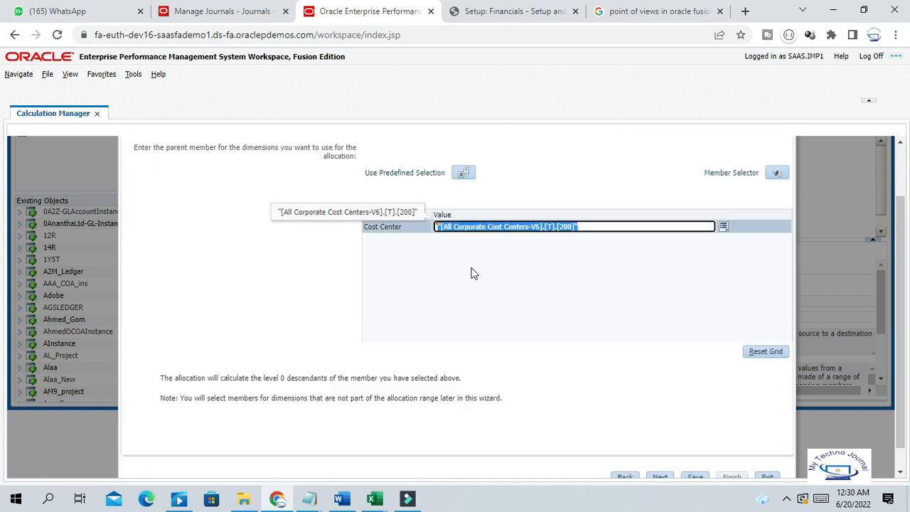
{"action": "left_click", "coordinate": [542, 279]}
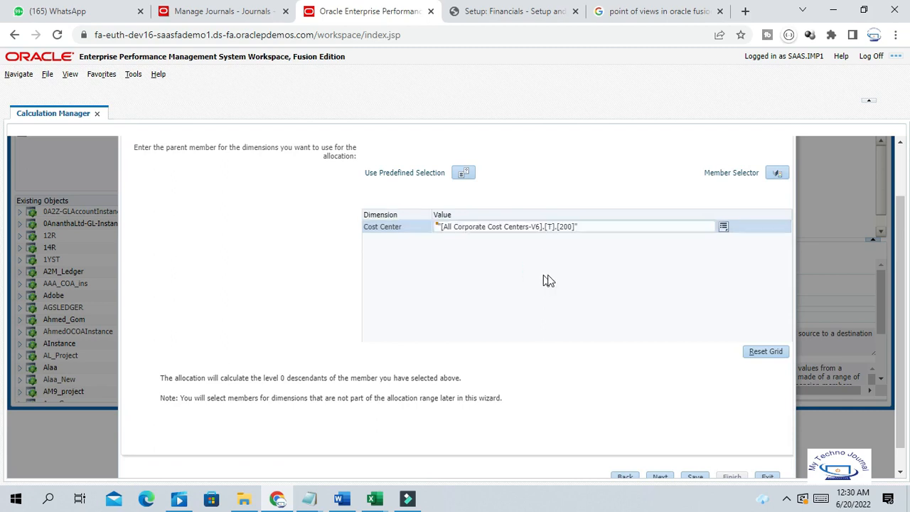
Step: Advance to the wizard's Offset page and open the member selector for the offset Cost Center
{"action": "scroll", "coordinate": [572, 300], "scroll_direction": "up", "scroll_amount": 3}
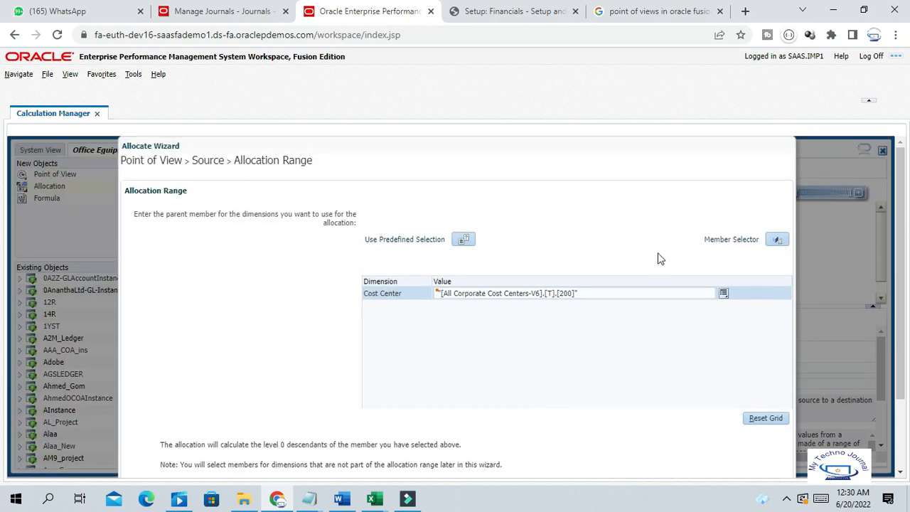
{"action": "scroll", "coordinate": [659, 259], "scroll_direction": "down", "scroll_amount": 3}
{"action": "left_click", "coordinate": [661, 454]}
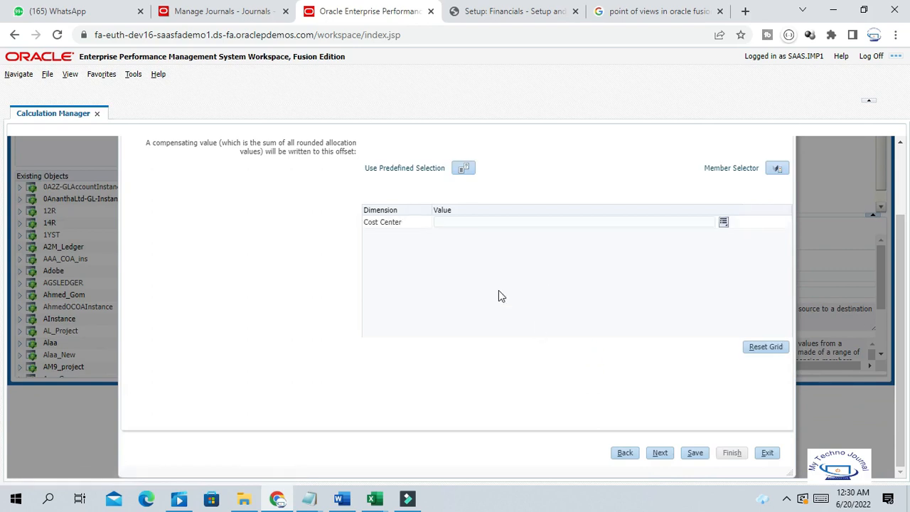
{"action": "scroll", "coordinate": [509, 278], "scroll_direction": "up", "scroll_amount": 3}
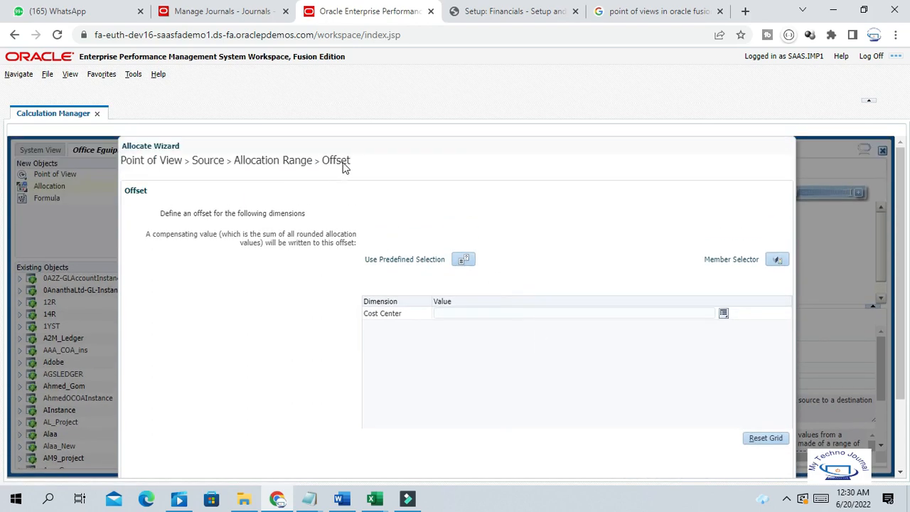
{"action": "left_click_drag", "start_coordinate": [354, 162], "coordinate": [320, 159]}
{"action": "left_click", "coordinate": [465, 312]}
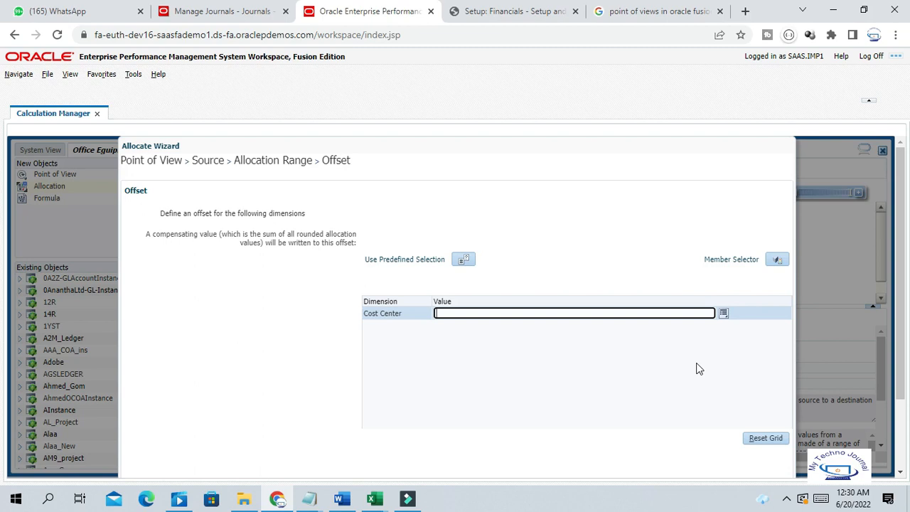
{"action": "left_click", "coordinate": [723, 317]}
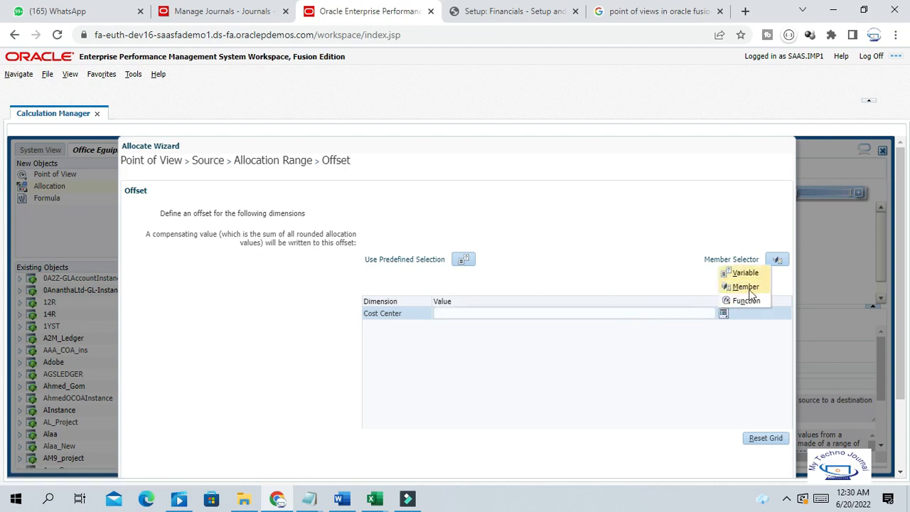
{"action": "left_click", "coordinate": [747, 288]}
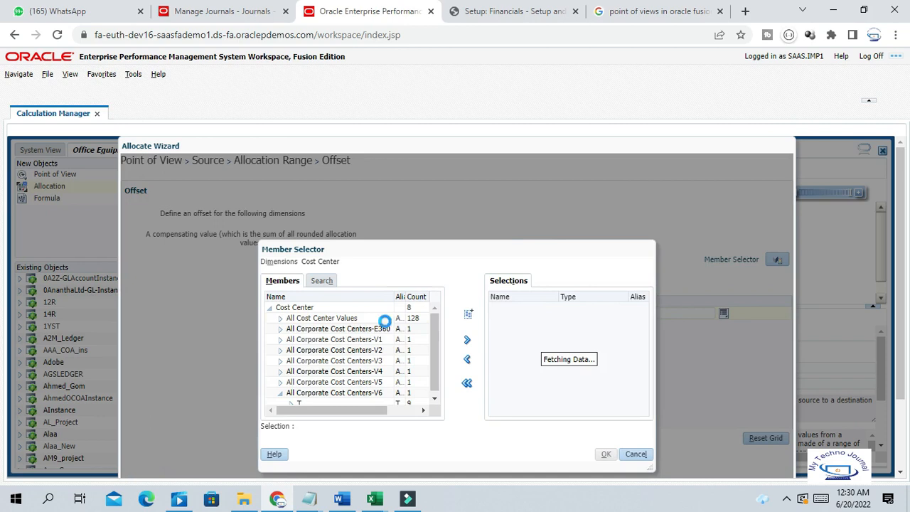
Step: Set the offset's Cost Center value to member 210 from All Cost Center Values
{"action": "left_click", "coordinate": [434, 341]}
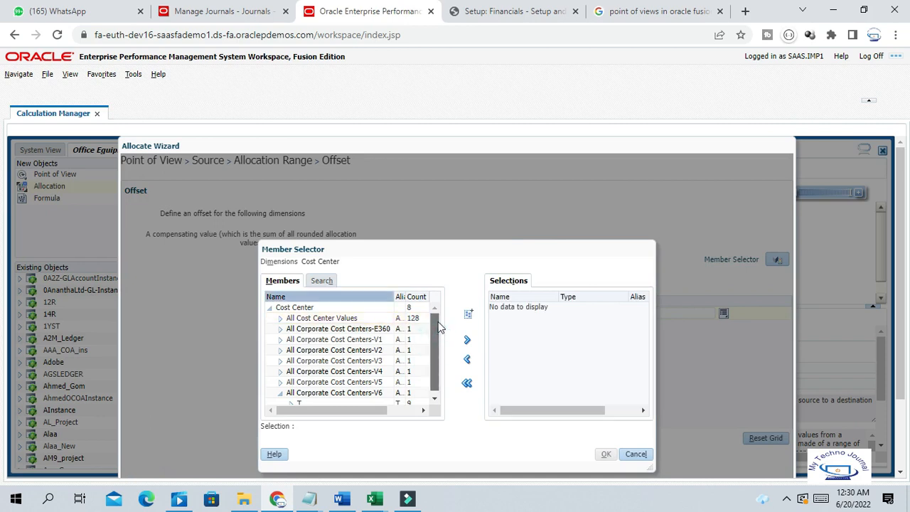
{"action": "left_click_drag", "start_coordinate": [434, 326], "coordinate": [432, 342]}
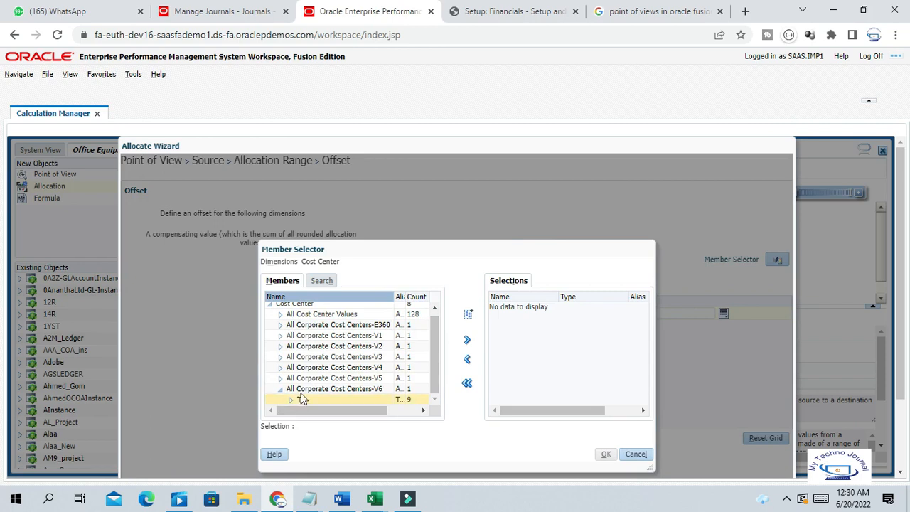
{"action": "left_click", "coordinate": [280, 314]}
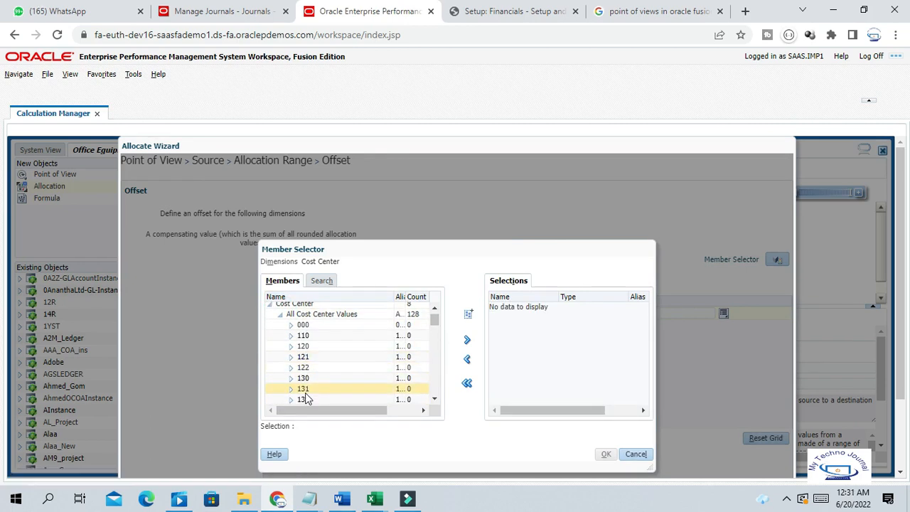
{"action": "left_click", "coordinate": [435, 398]}
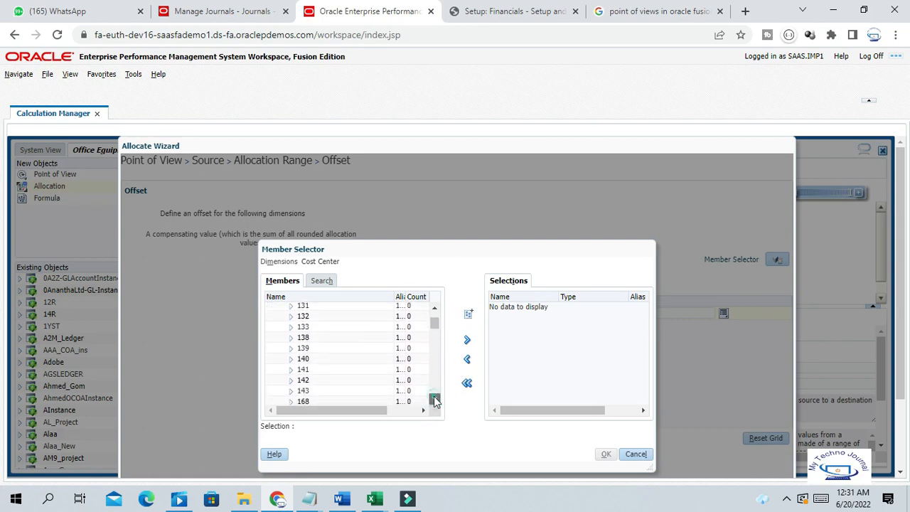
{"action": "left_click", "coordinate": [434, 399]}
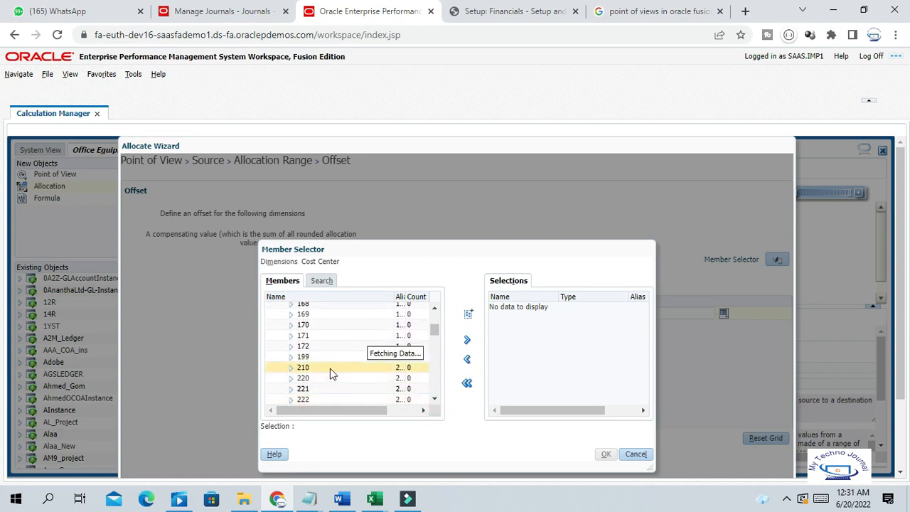
{"action": "left_click", "coordinate": [322, 335]}
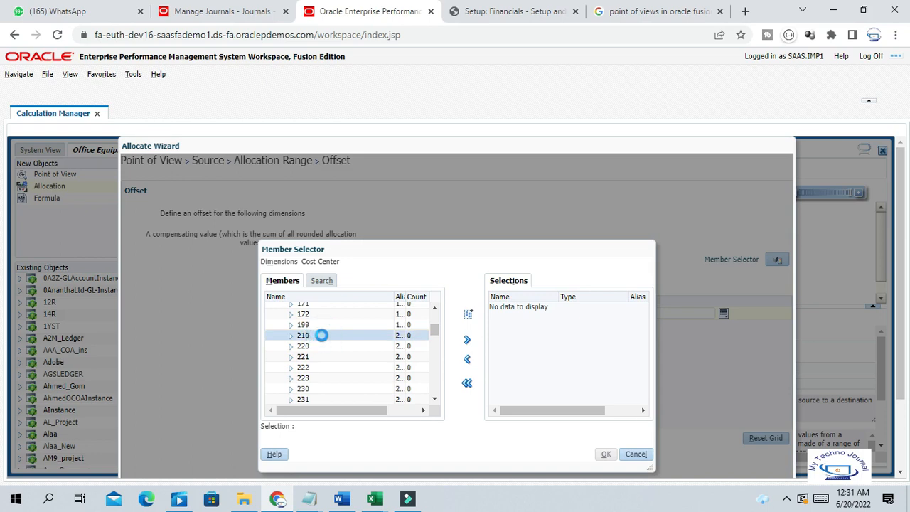
{"action": "left_click", "coordinate": [467, 341]}
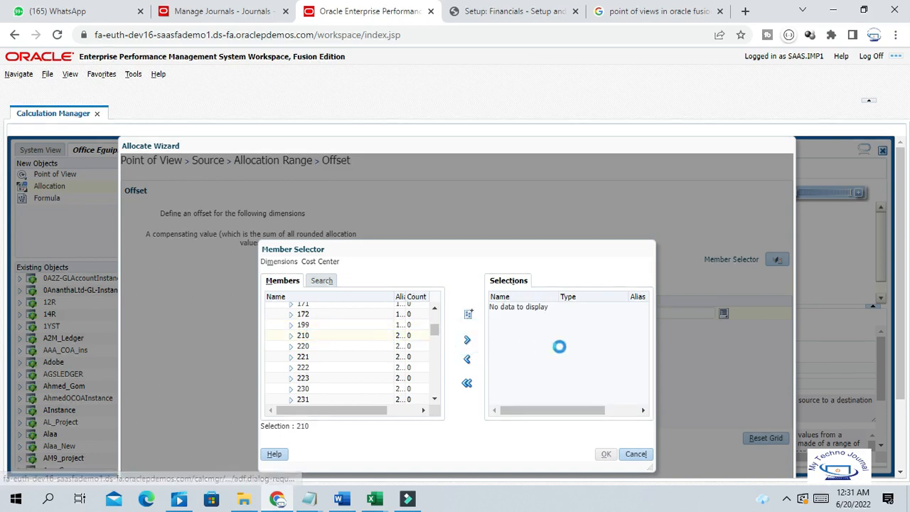
{"action": "left_click", "coordinate": [518, 320]}
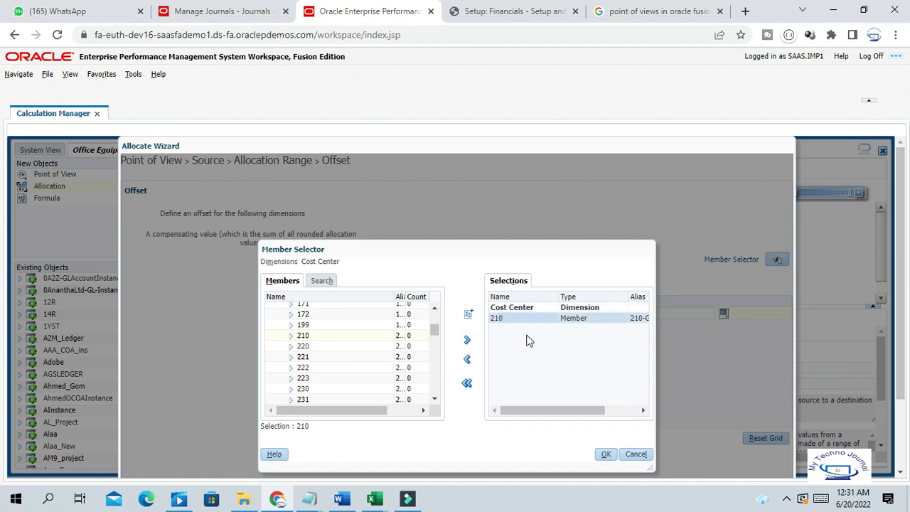
{"action": "left_click", "coordinate": [605, 455]}
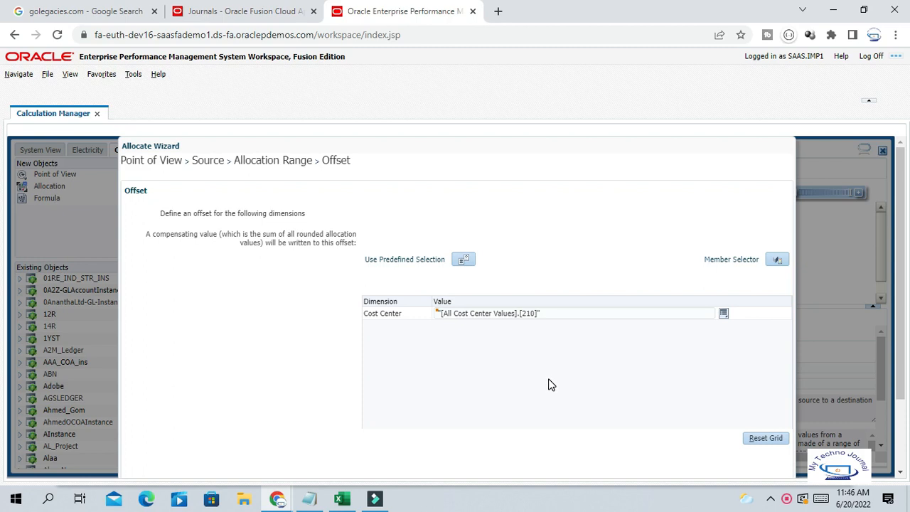
Step: Switch to the Interview workbook in Excel and examine the source journal's debit line and amount in row 38 of Mass Allocation
{"action": "left_click", "coordinate": [342, 501]}
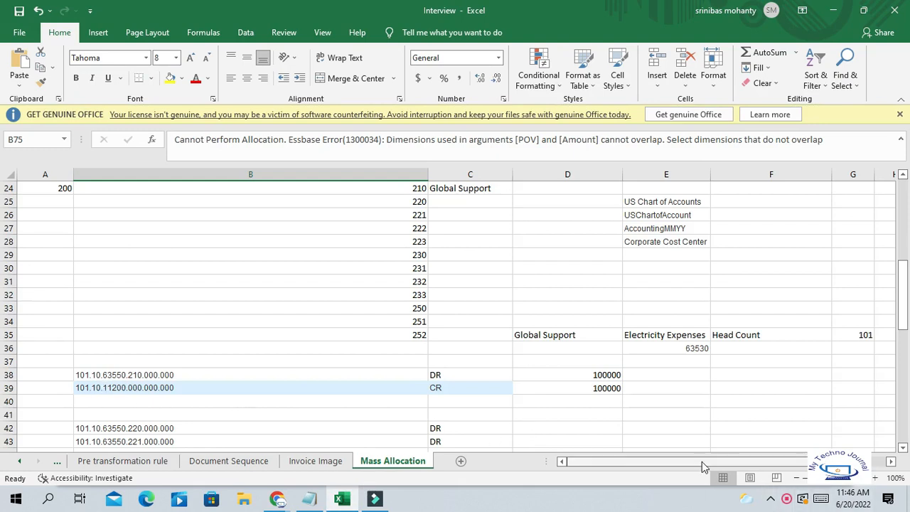
{"action": "scroll", "coordinate": [157, 370], "scroll_direction": "down", "scroll_amount": 1}
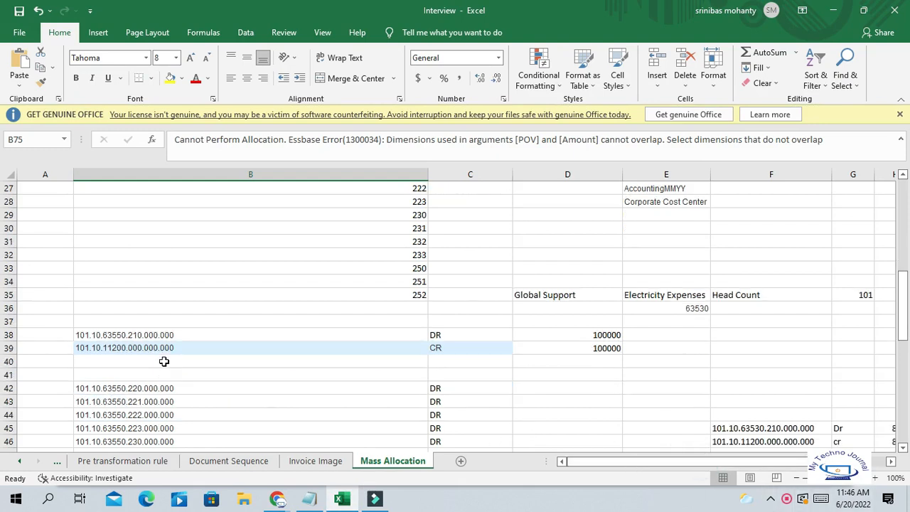
{"action": "left_click", "coordinate": [118, 338]}
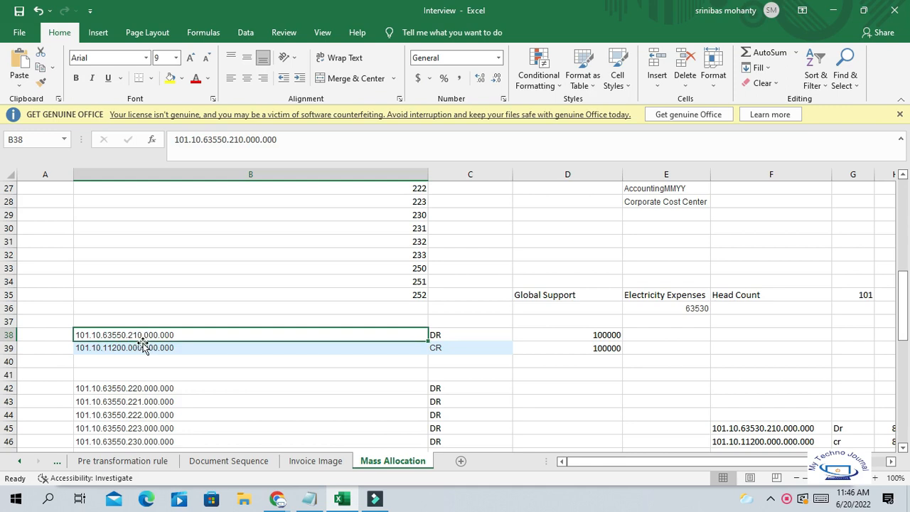
{"action": "left_click", "coordinate": [138, 337]}
{"action": "left_click", "coordinate": [601, 334]}
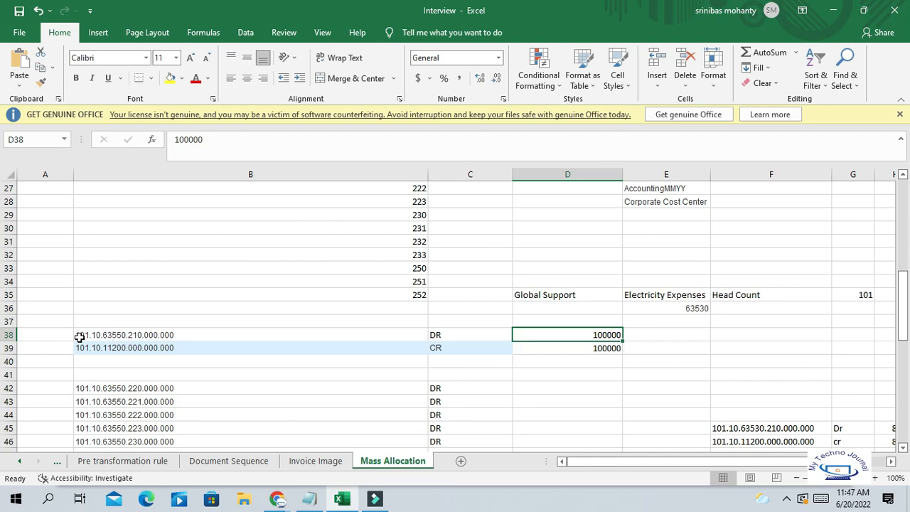
{"action": "left_click", "coordinate": [80, 336]}
Step: Examine the offset line for cost center 210 in row 54 and its debit or credit side
{"action": "scroll", "coordinate": [258, 372], "scroll_direction": "down", "scroll_amount": 2}
{"action": "scroll", "coordinate": [258, 372], "scroll_direction": "up", "scroll_amount": 2}
{"action": "scroll", "coordinate": [333, 378], "scroll_direction": "down", "scroll_amount": 4}
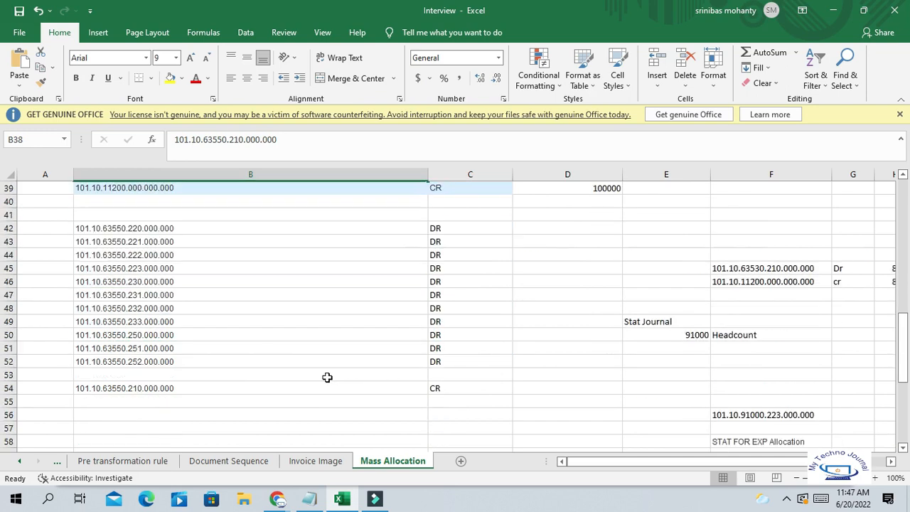
{"action": "left_click", "coordinate": [115, 388]}
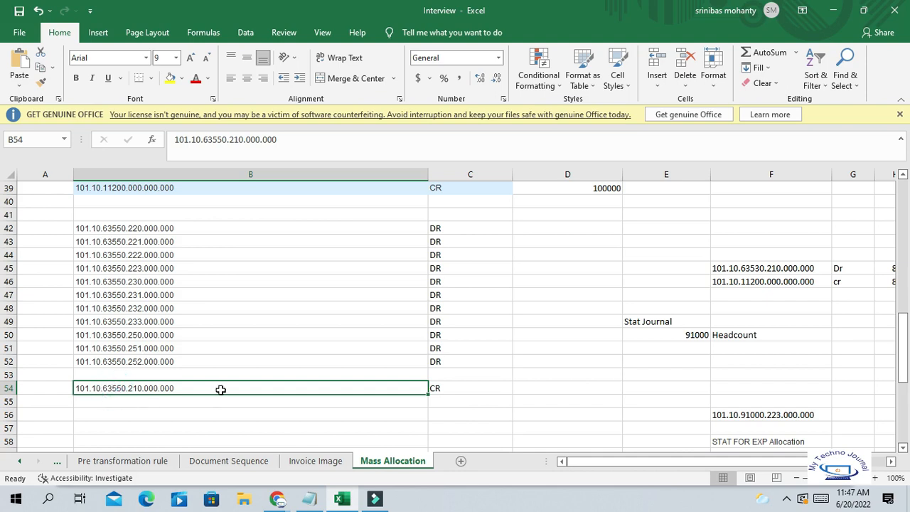
{"action": "left_click", "coordinate": [433, 389]}
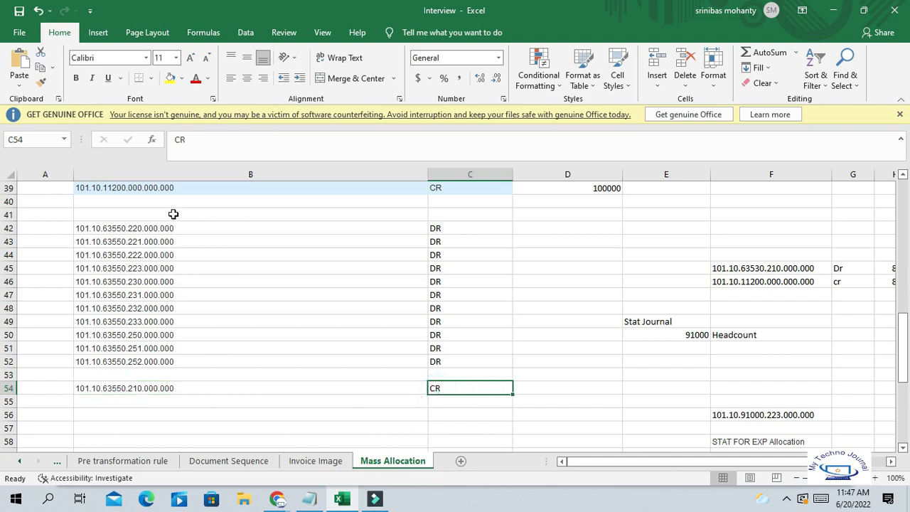
Step: Examine the allocated target lines for cost centers 220 through 252 in B42:B52
{"action": "left_click_drag", "start_coordinate": [165, 228], "coordinate": [146, 356]}
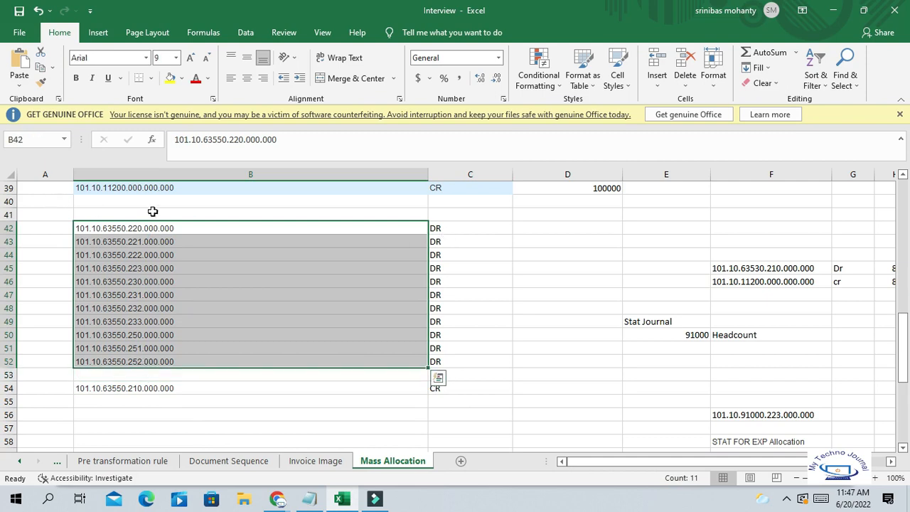
{"action": "left_click_drag", "start_coordinate": [152, 228], "coordinate": [399, 366]}
{"action": "left_click_drag", "start_coordinate": [160, 228], "coordinate": [153, 364]}
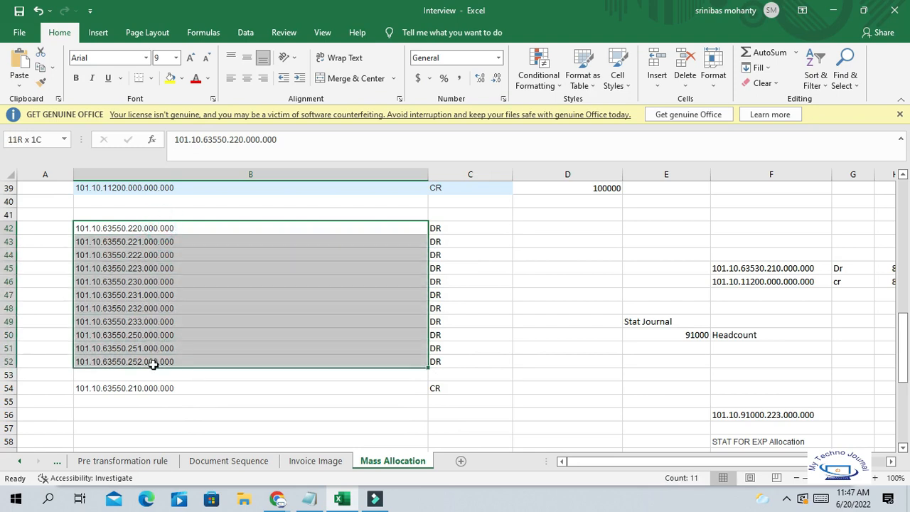
{"action": "left_click_drag", "start_coordinate": [158, 223], "coordinate": [154, 364]}
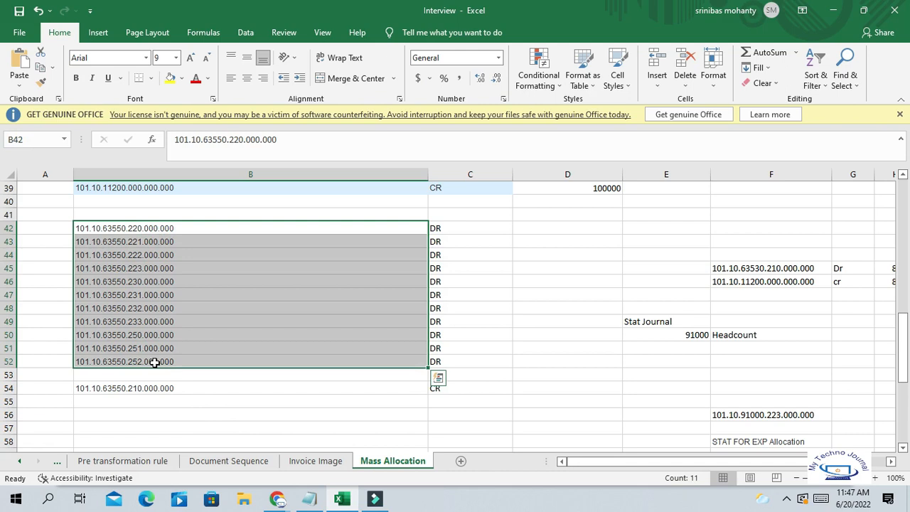
Step: Compare the source account combination in B38 with the offset account combination in B54
{"action": "scroll", "coordinate": [176, 334], "scroll_direction": "up", "scroll_amount": 2}
{"action": "scroll", "coordinate": [170, 267], "scroll_direction": "down", "scroll_amount": 1}
{"action": "scroll", "coordinate": [167, 263], "scroll_direction": "up", "scroll_amount": 1}
{"action": "left_click", "coordinate": [145, 253]}
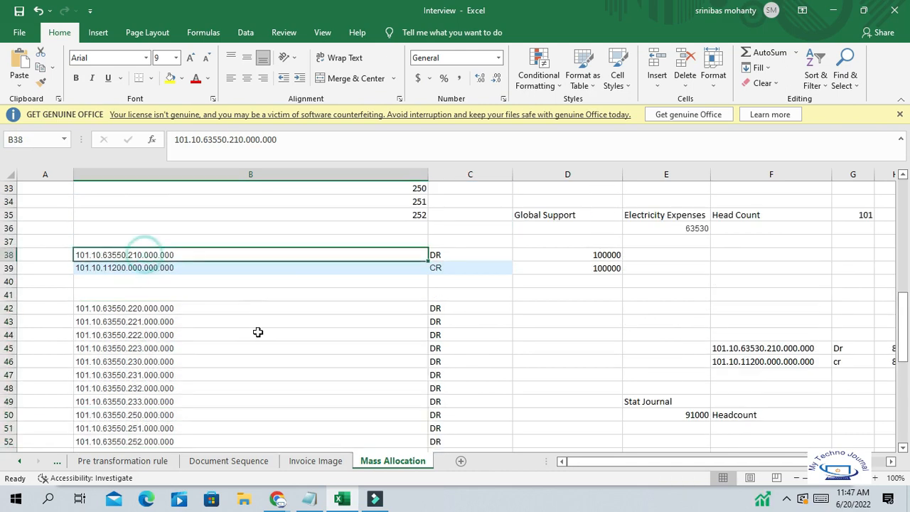
{"action": "scroll", "coordinate": [242, 345], "scroll_direction": "down", "scroll_amount": 3}
{"action": "left_click", "coordinate": [117, 349]}
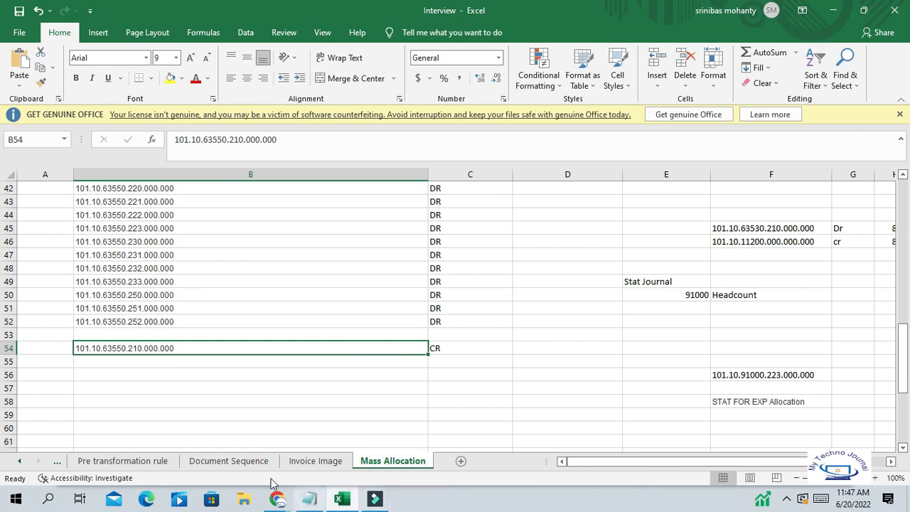
Step: Switch back to the Allocate Wizard in Chrome, leave the Exclude page's Cost Center empty and advance to the Basis page
{"action": "left_click", "coordinate": [278, 502]}
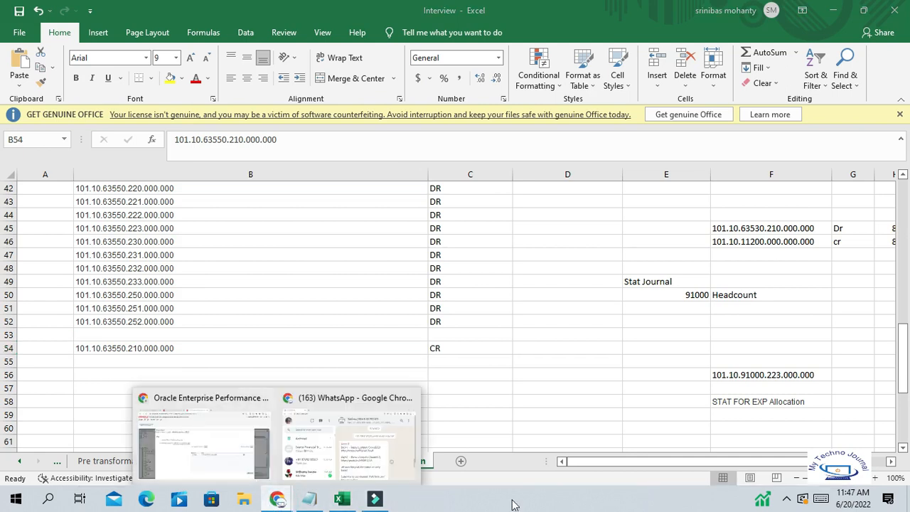
{"action": "left_click", "coordinate": [239, 462]}
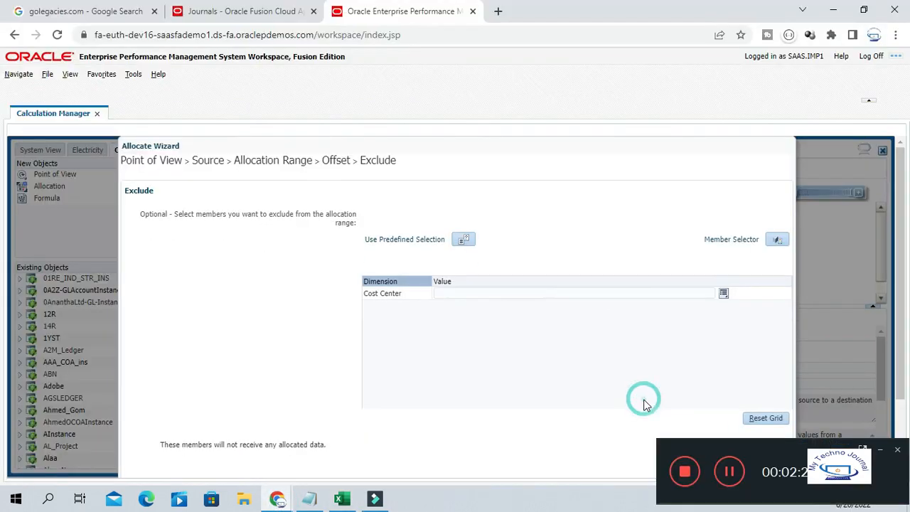
{"action": "left_click", "coordinate": [880, 450]}
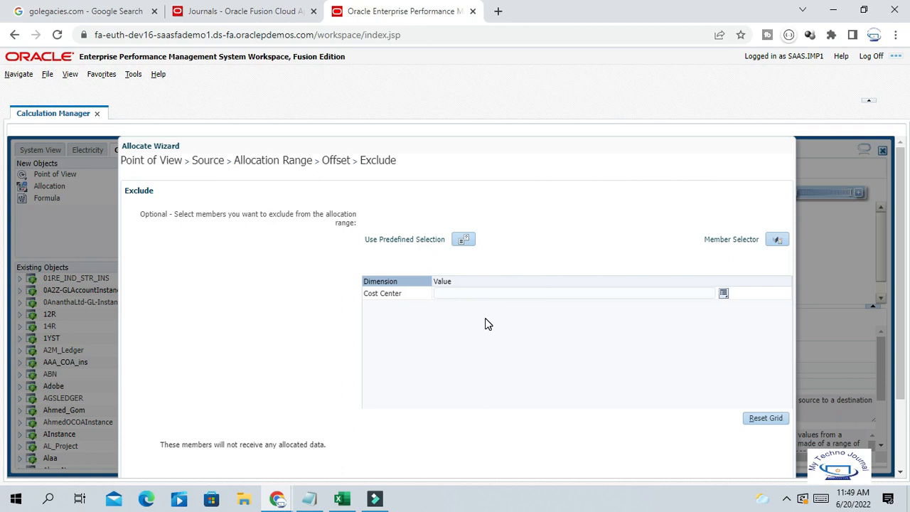
{"action": "scroll", "coordinate": [501, 319], "scroll_direction": "down", "scroll_amount": 3}
{"action": "scroll", "coordinate": [501, 319], "scroll_direction": "up", "scroll_amount": 3}
{"action": "scroll", "coordinate": [502, 318], "scroll_direction": "down", "scroll_amount": 2}
{"action": "scroll", "coordinate": [503, 317], "scroll_direction": "up", "scroll_amount": 2}
{"action": "scroll", "coordinate": [625, 409], "scroll_direction": "down", "scroll_amount": 2}
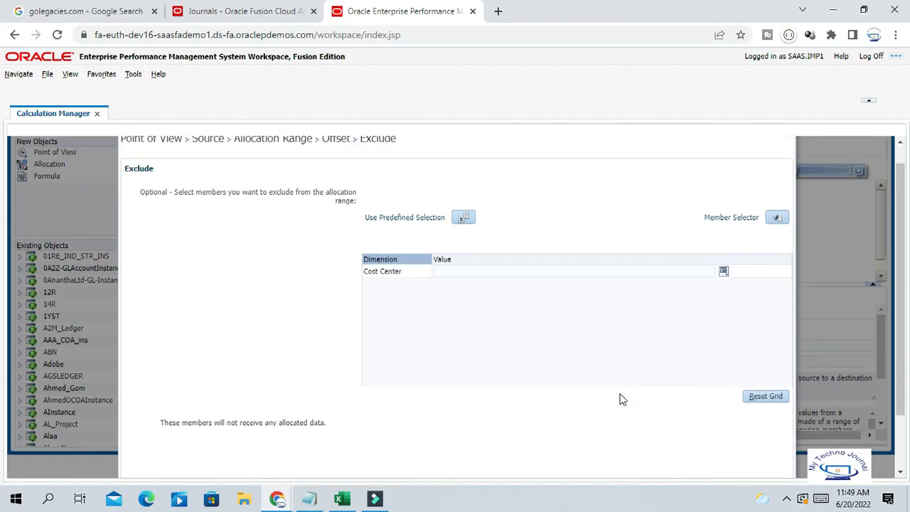
{"action": "left_click", "coordinate": [786, 498]}
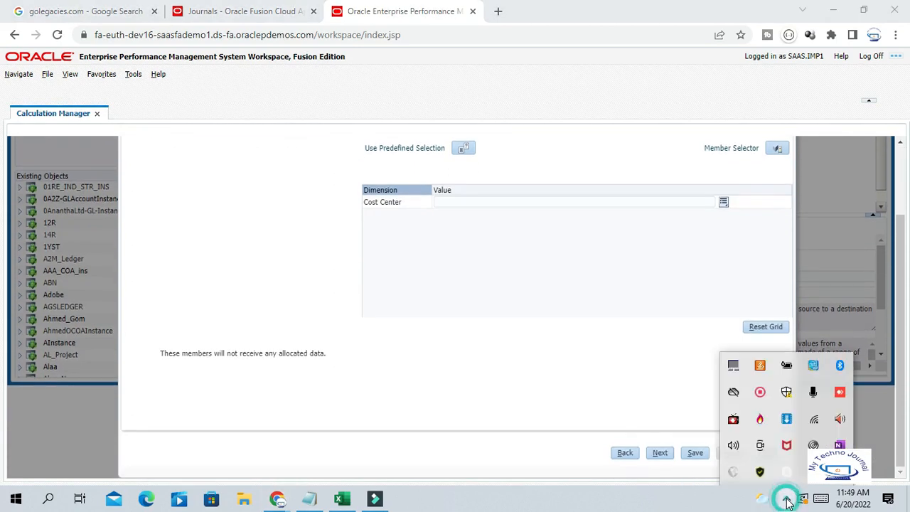
{"action": "left_click", "coordinate": [786, 499]}
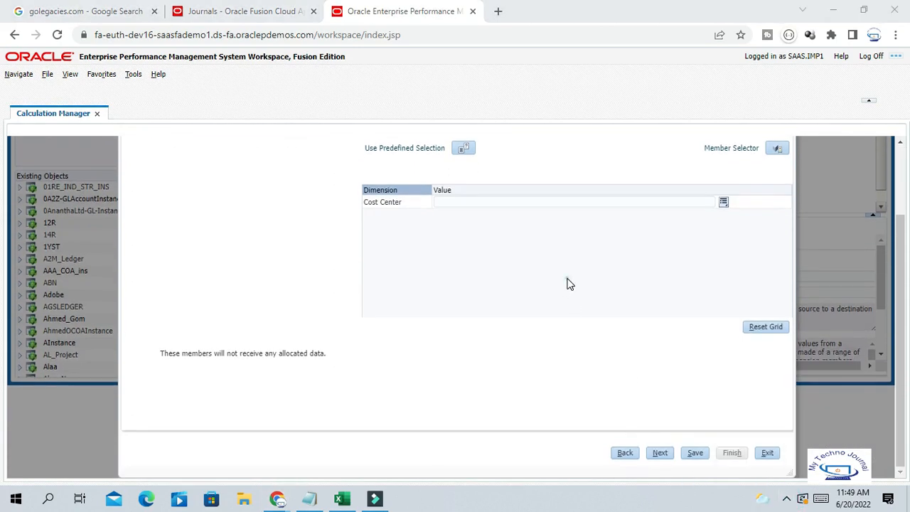
{"action": "left_click", "coordinate": [661, 455]}
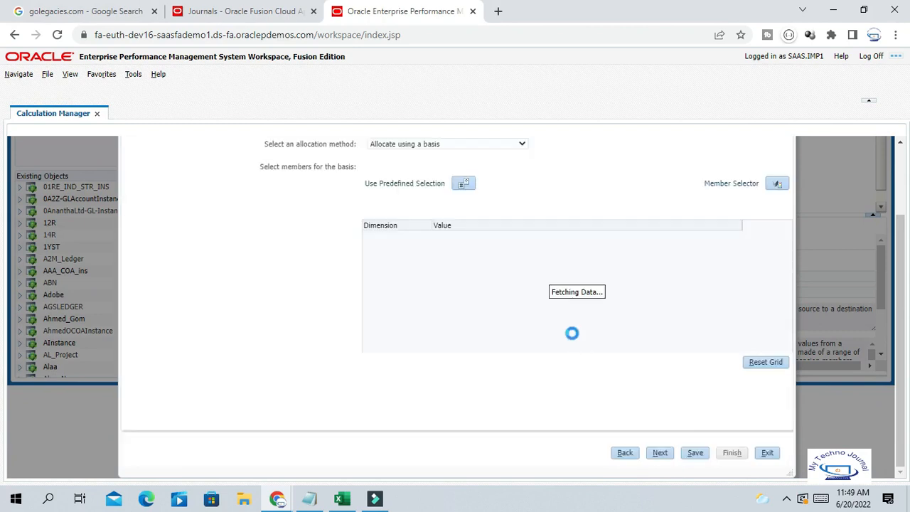
{"action": "left_click", "coordinate": [786, 499]}
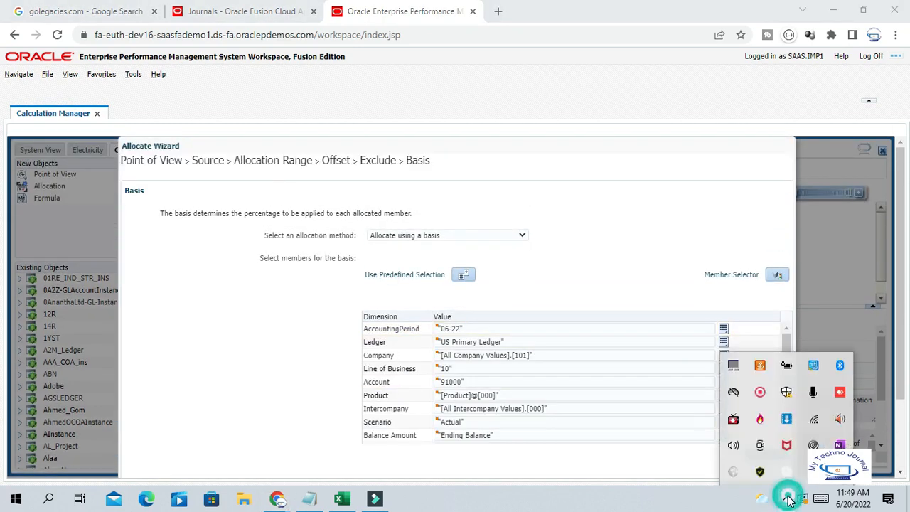
{"action": "left_click", "coordinate": [760, 393]}
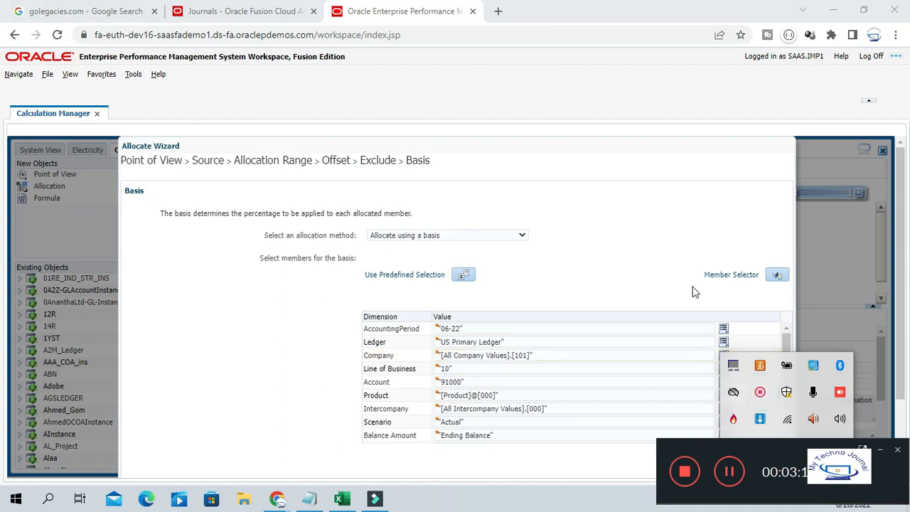
{"action": "left_click", "coordinate": [699, 246]}
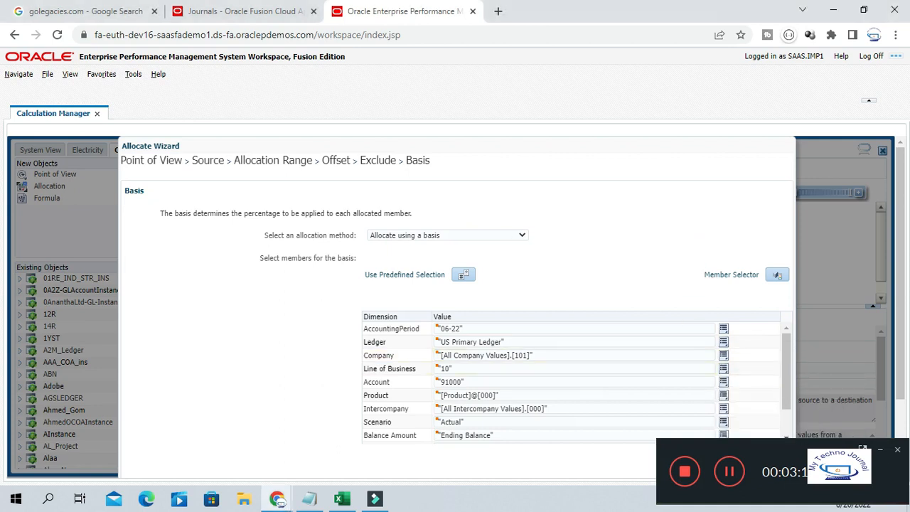
{"action": "left_click", "coordinate": [879, 450]}
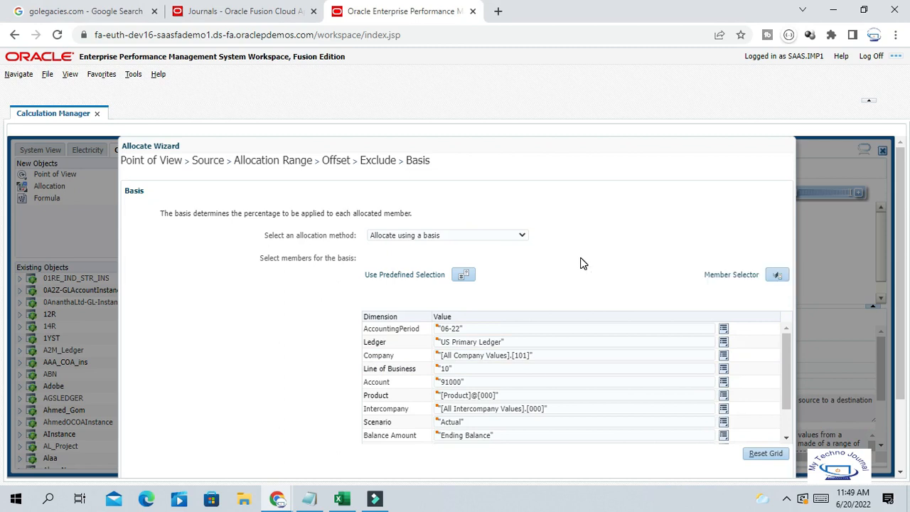
Step: Review the allocation method and the dimension values defined on the Basis page
{"action": "scroll", "coordinate": [582, 262], "scroll_direction": "down", "scroll_amount": 2}
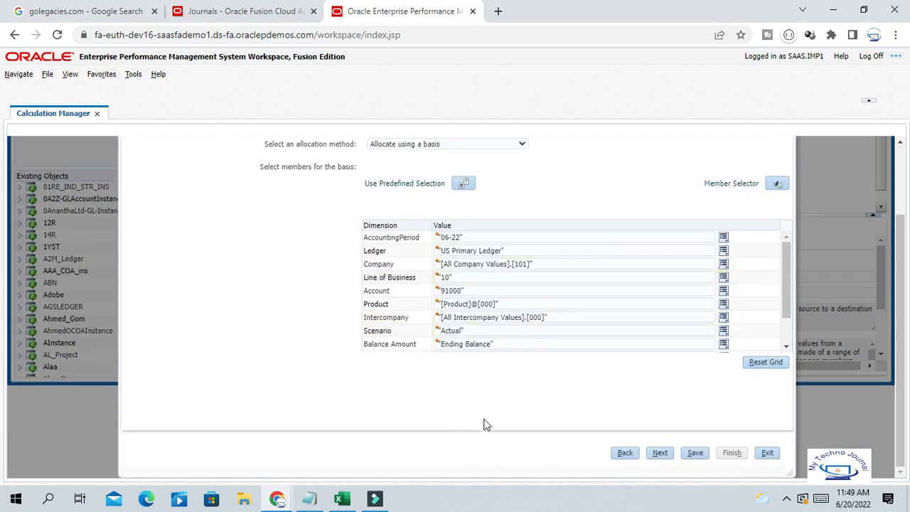
{"action": "scroll", "coordinate": [500, 400], "scroll_direction": "up", "scroll_amount": 2}
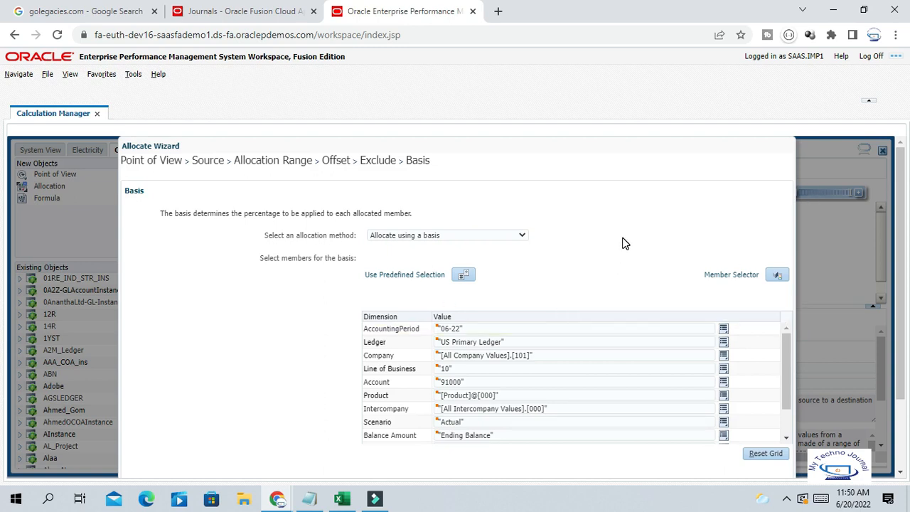
{"action": "scroll", "coordinate": [633, 235], "scroll_direction": "down", "scroll_amount": 1}
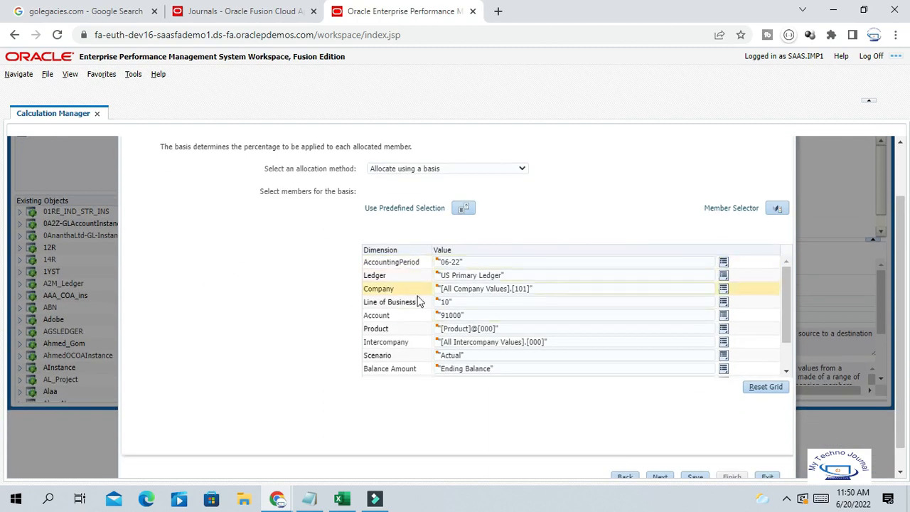
Step: Review the Basis page's dimension values from AccountingPeriod through Amount Type and advance to the Basis - Options page
{"action": "left_click", "coordinate": [471, 261]}
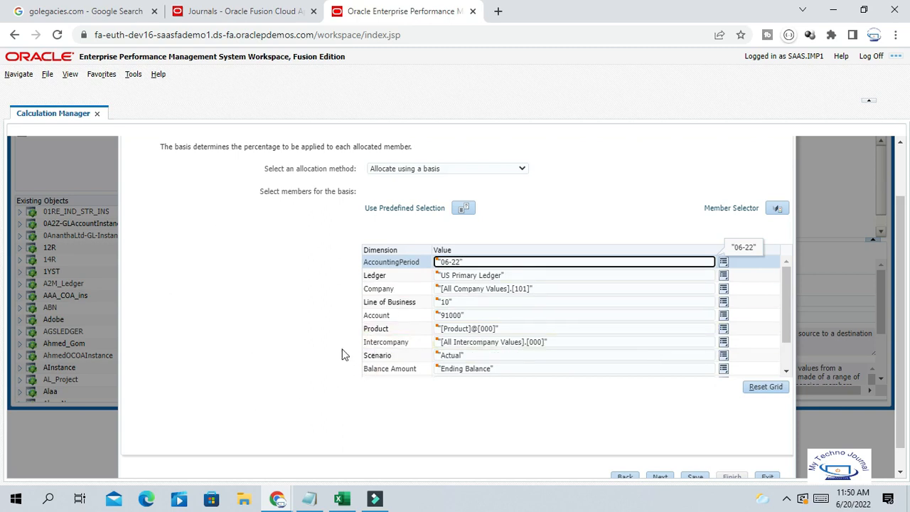
{"action": "scroll", "coordinate": [448, 329], "scroll_direction": "up", "scroll_amount": 2}
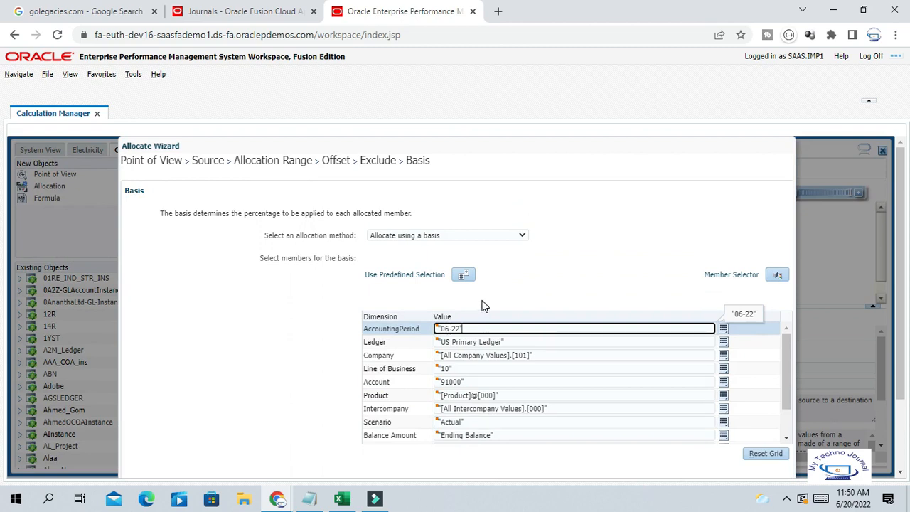
{"action": "scroll", "coordinate": [481, 305], "scroll_direction": "down", "scroll_amount": 3}
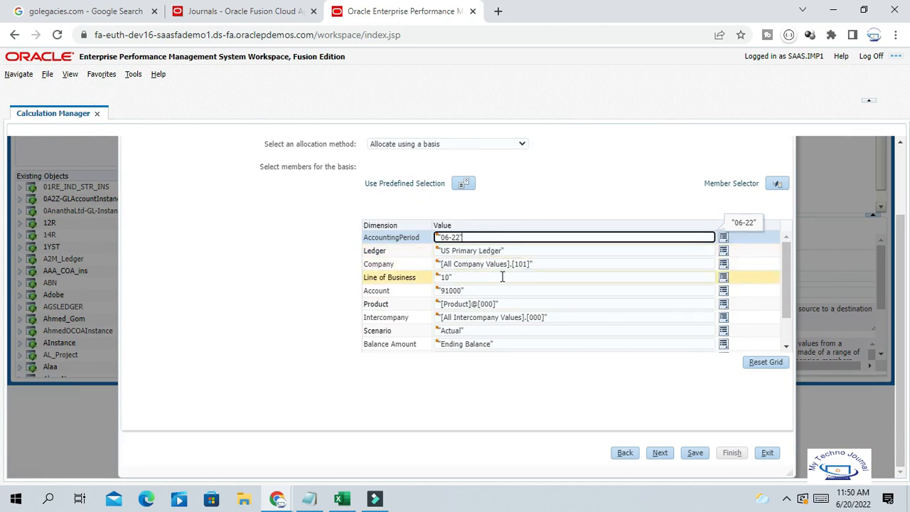
{"action": "left_click", "coordinate": [542, 263]}
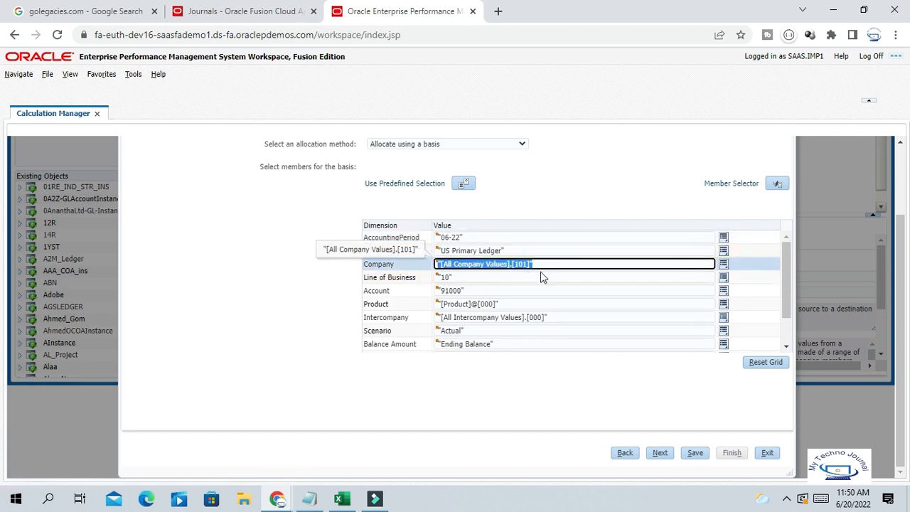
{"action": "left_click", "coordinate": [466, 277]}
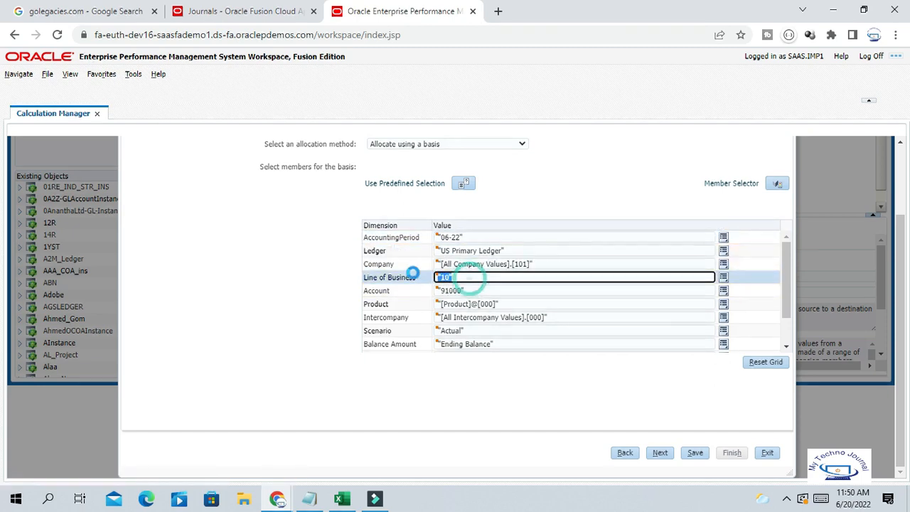
{"action": "left_click", "coordinate": [472, 291]}
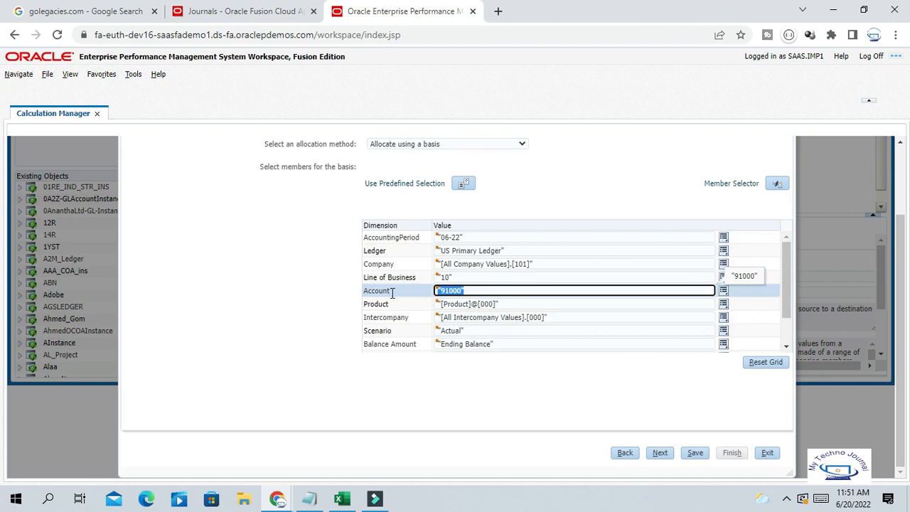
{"action": "left_click", "coordinate": [473, 290]}
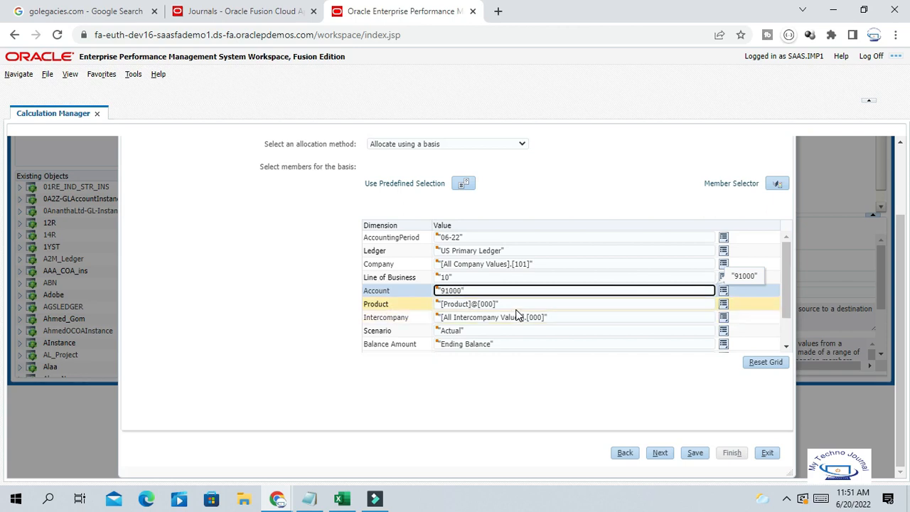
{"action": "left_click_drag", "start_coordinate": [566, 317], "coordinate": [450, 318]}
{"action": "left_click", "coordinate": [559, 413]}
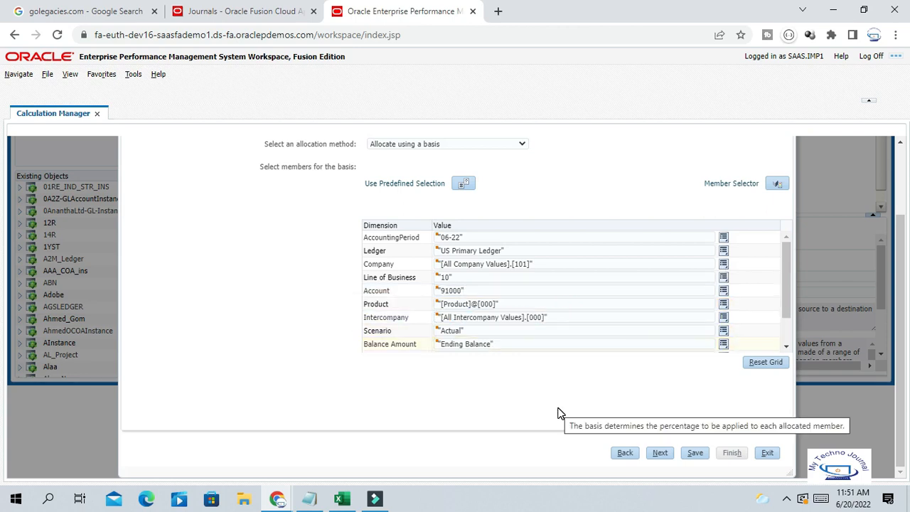
{"action": "left_click", "coordinate": [514, 348]}
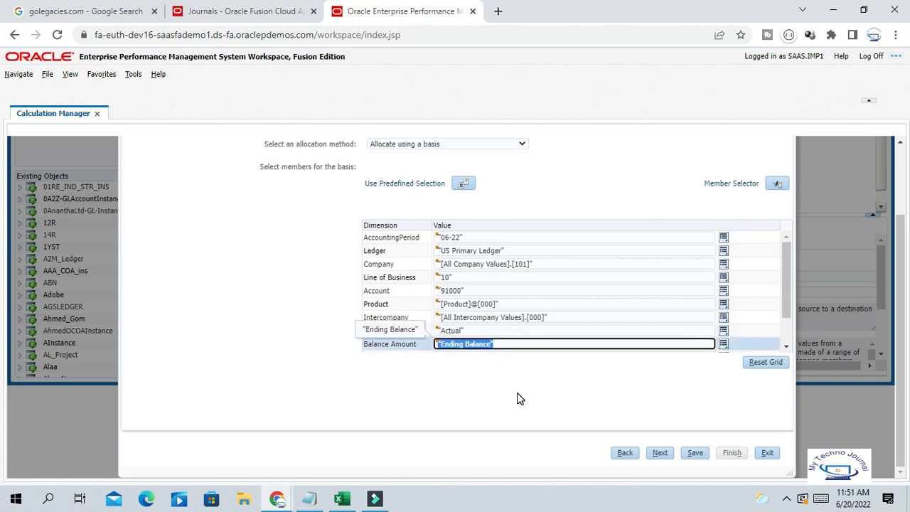
{"action": "left_click", "coordinate": [511, 368]}
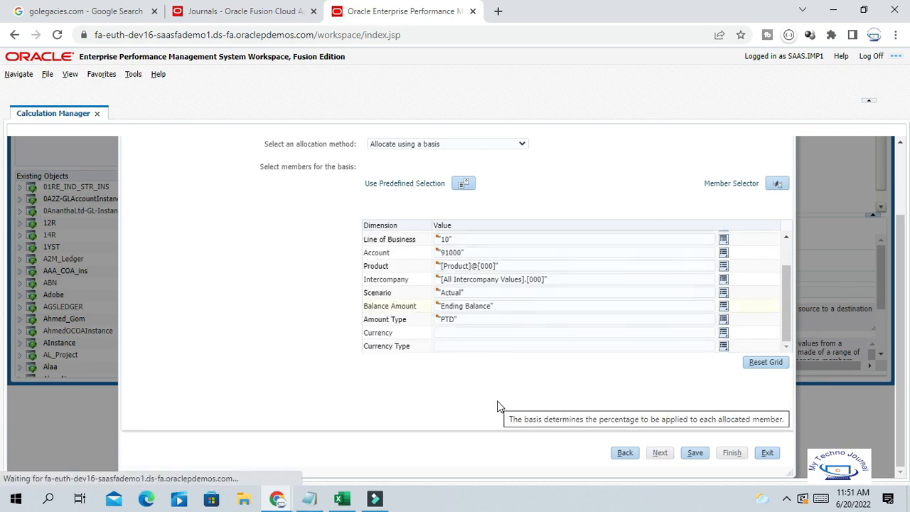
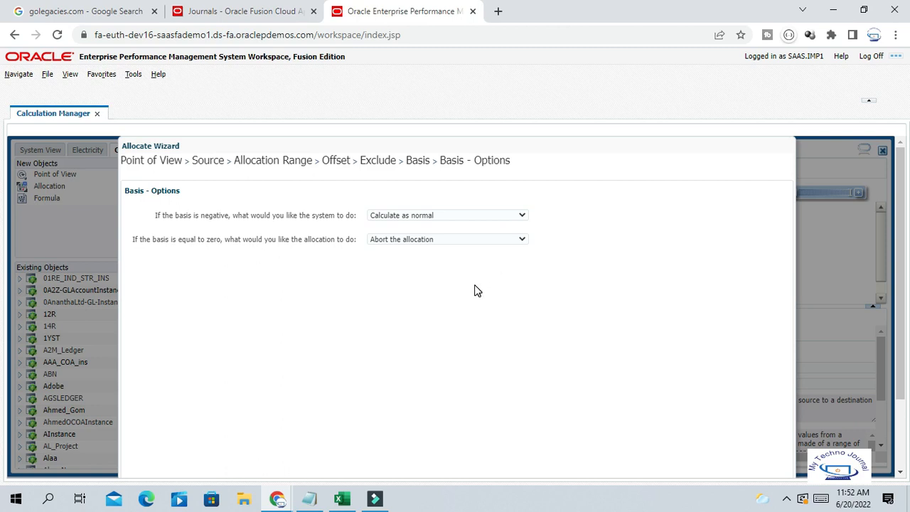
Step: Keep "Calculate as normal" for a negative basis and "Abort the allocation" for a zero basis, and advance to the Rounding page
{"action": "left_click", "coordinate": [520, 216]}
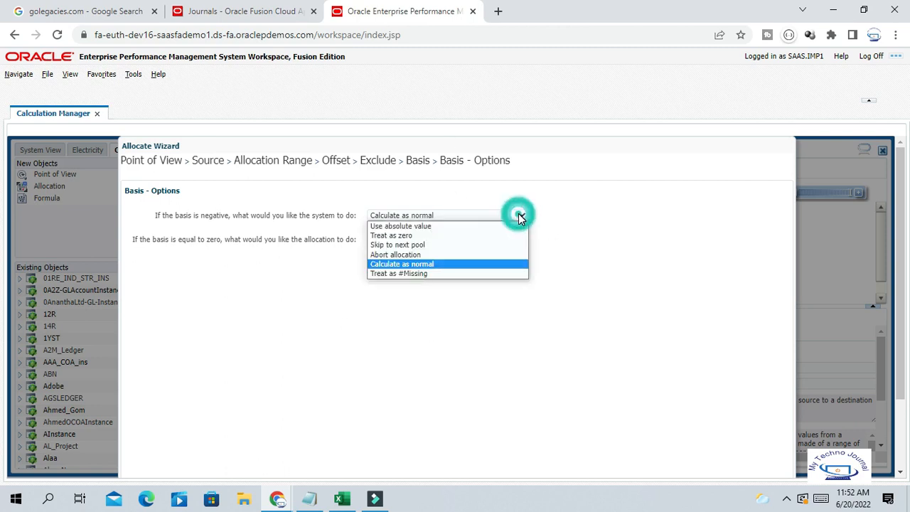
{"action": "left_click", "coordinate": [411, 265]}
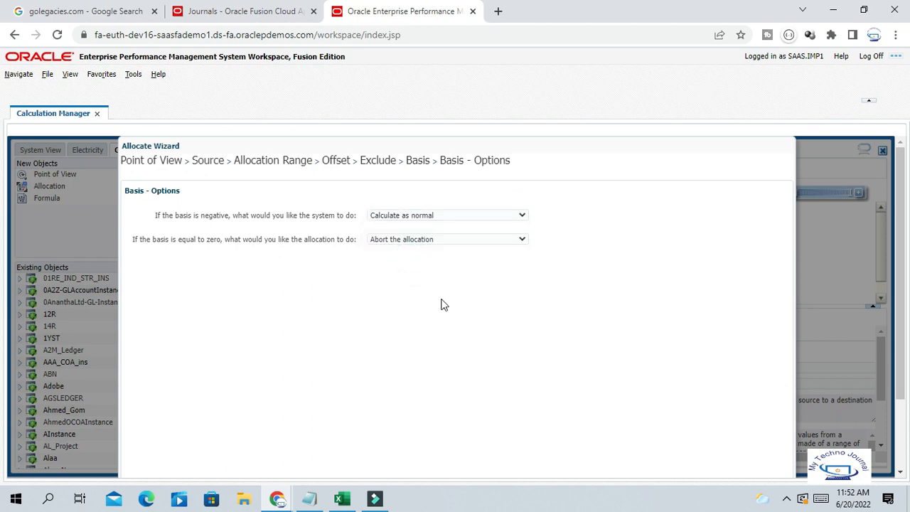
{"action": "left_click", "coordinate": [446, 241]}
{"action": "left_click", "coordinate": [293, 303]}
{"action": "left_click_drag", "start_coordinate": [186, 240], "coordinate": [242, 245]}
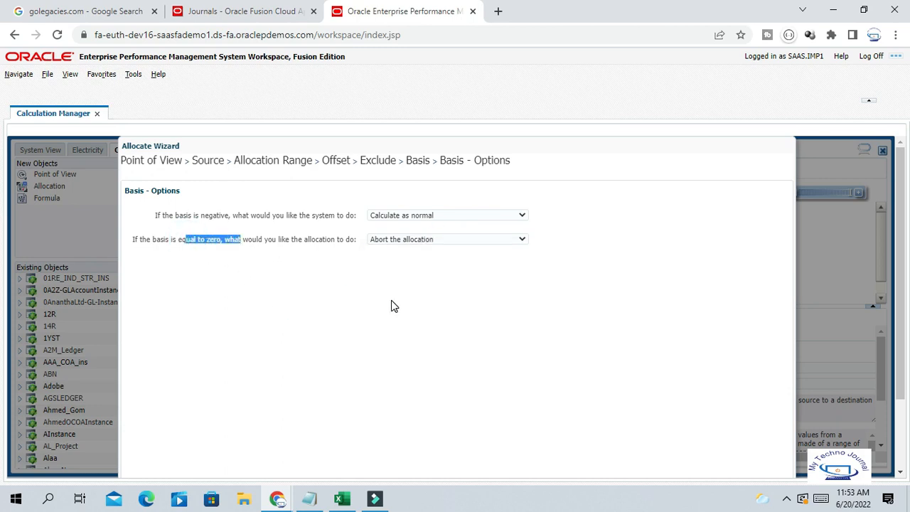
{"action": "scroll", "coordinate": [585, 304], "scroll_direction": "down", "scroll_amount": 2}
{"action": "left_click", "coordinate": [660, 453]}
{"action": "scroll", "coordinate": [576, 348], "scroll_direction": "up", "scroll_amount": 2}
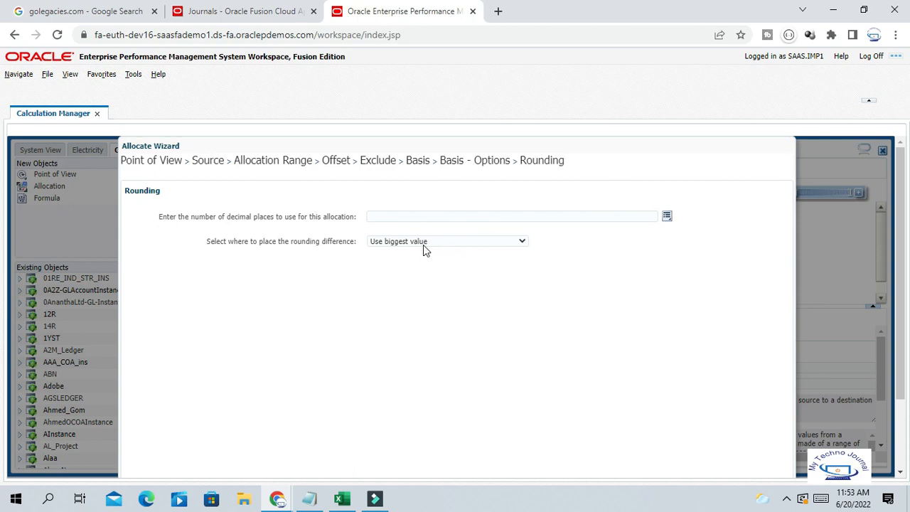
Step: Leave the decimal places empty, keep "Use biggest value" for the rounding difference, and save the wizard data
{"action": "scroll", "coordinate": [548, 288], "scroll_direction": "down", "scroll_amount": 3}
{"action": "scroll", "coordinate": [548, 288], "scroll_direction": "up", "scroll_amount": 3}
{"action": "scroll", "coordinate": [551, 298], "scroll_direction": "down", "scroll_amount": 3}
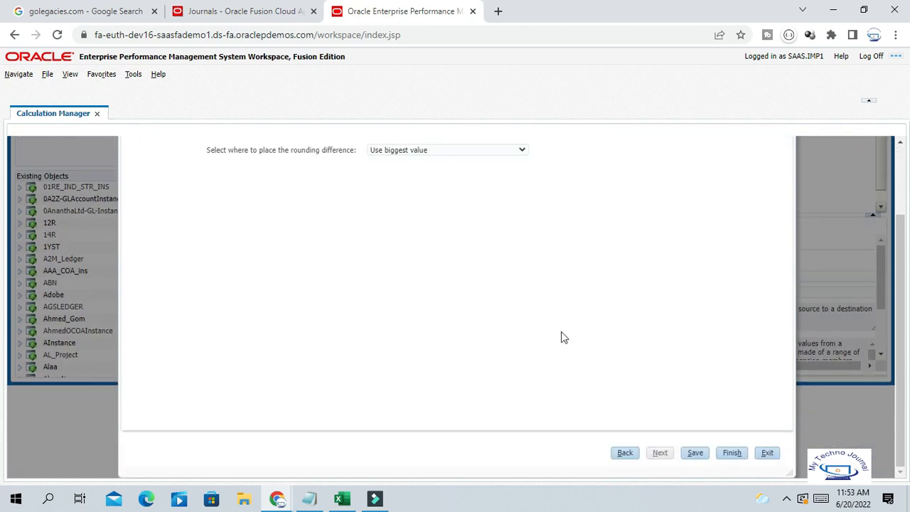
{"action": "left_click", "coordinate": [684, 459]}
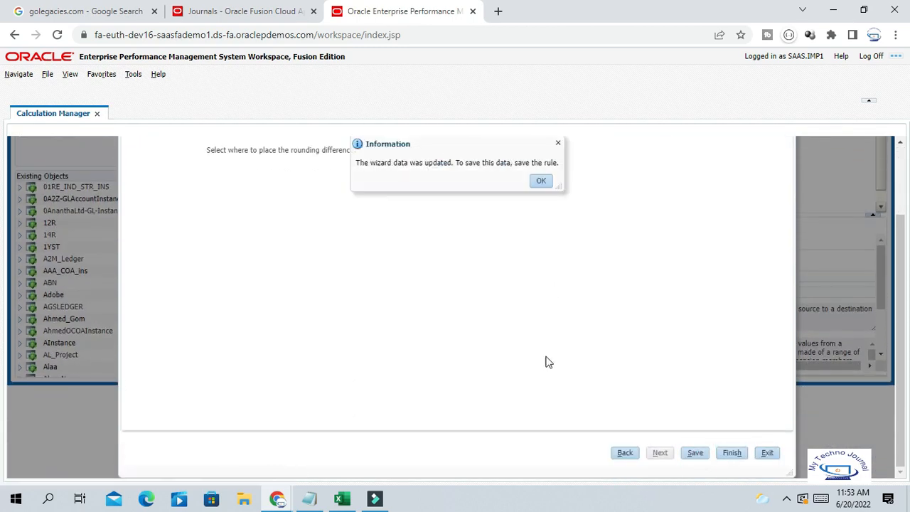
{"action": "key", "text": "Return"}
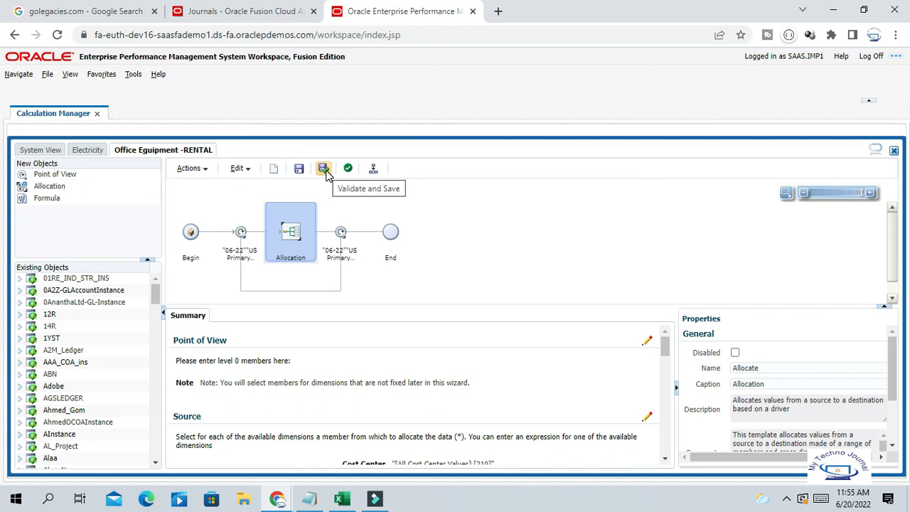
Step: Try to validate and deploy the "Office Equipment -RENTAL" rule
{"action": "left_click", "coordinate": [373, 170]}
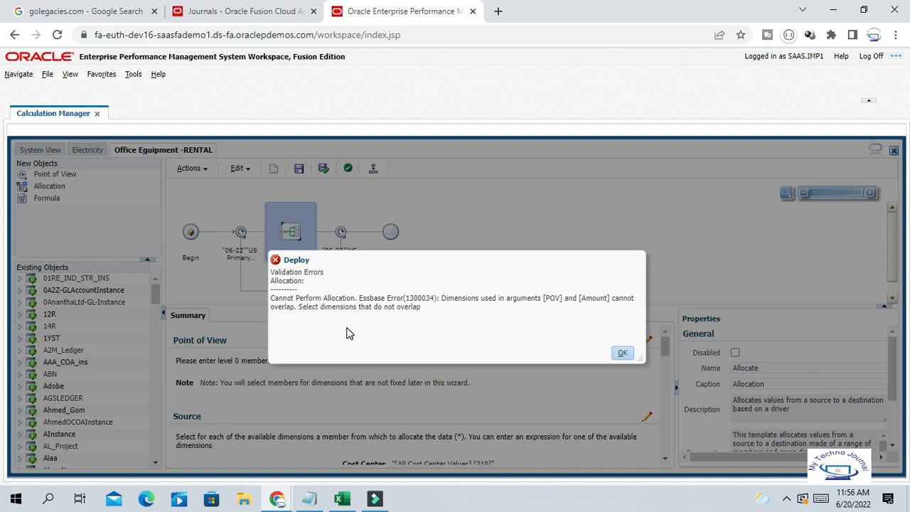
{"action": "left_click", "coordinate": [623, 354]}
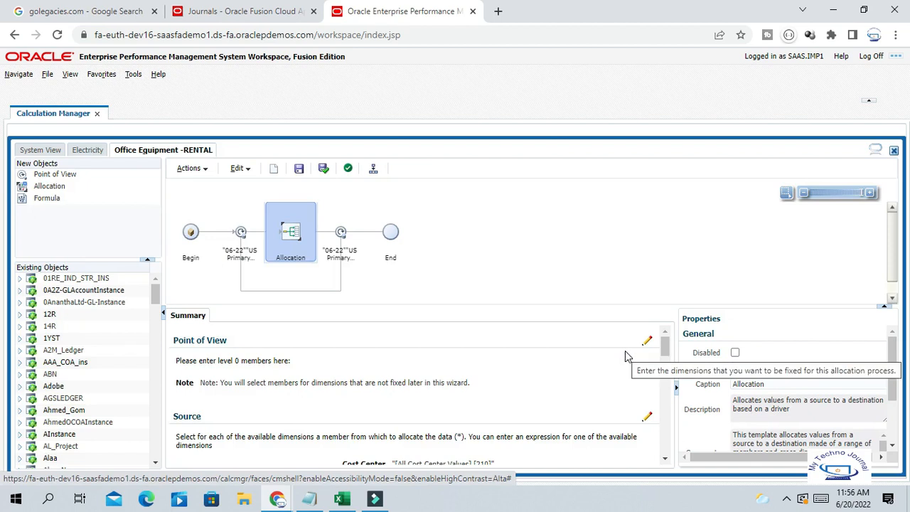
Step: Clear the Scenario value from the rule's outer Point of View
{"action": "left_click", "coordinate": [241, 235]}
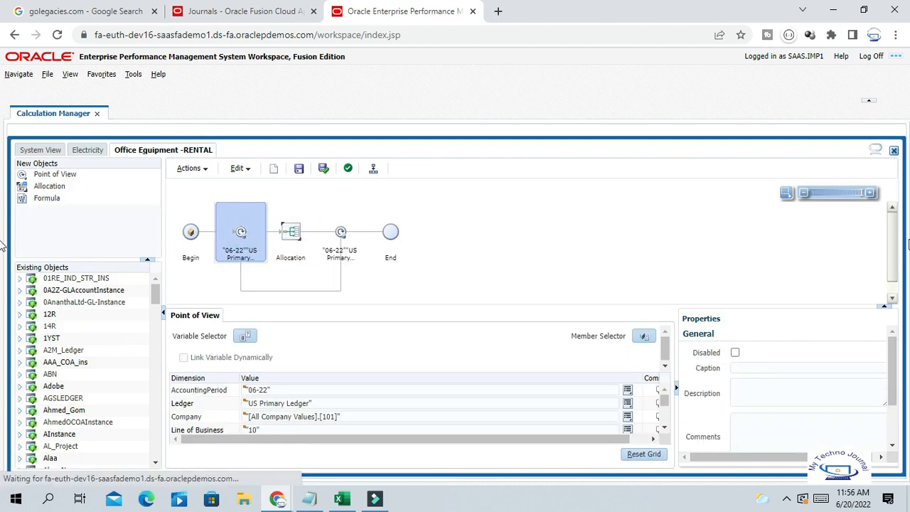
{"action": "scroll", "coordinate": [893, 381], "scroll_direction": "down", "scroll_amount": 3}
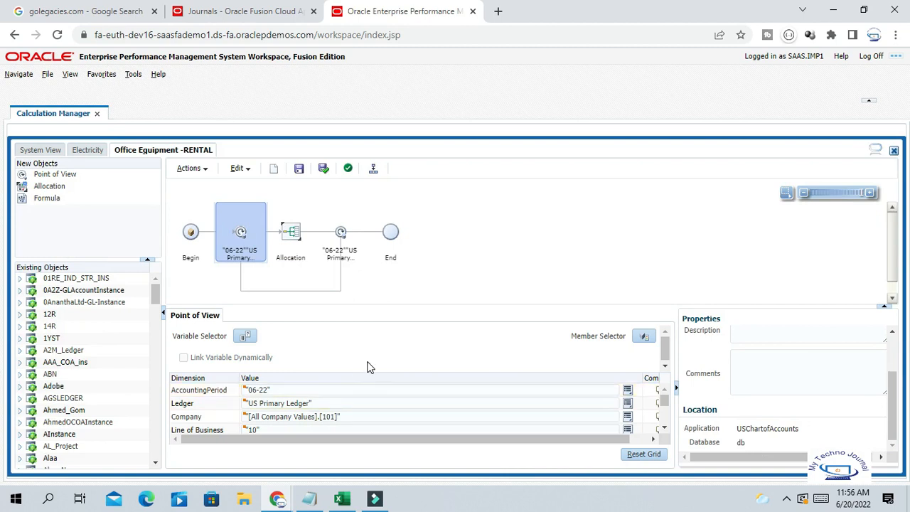
{"action": "left_click", "coordinate": [664, 427]}
{"action": "left_click", "coordinate": [664, 428]}
{"action": "left_click", "coordinate": [664, 427]}
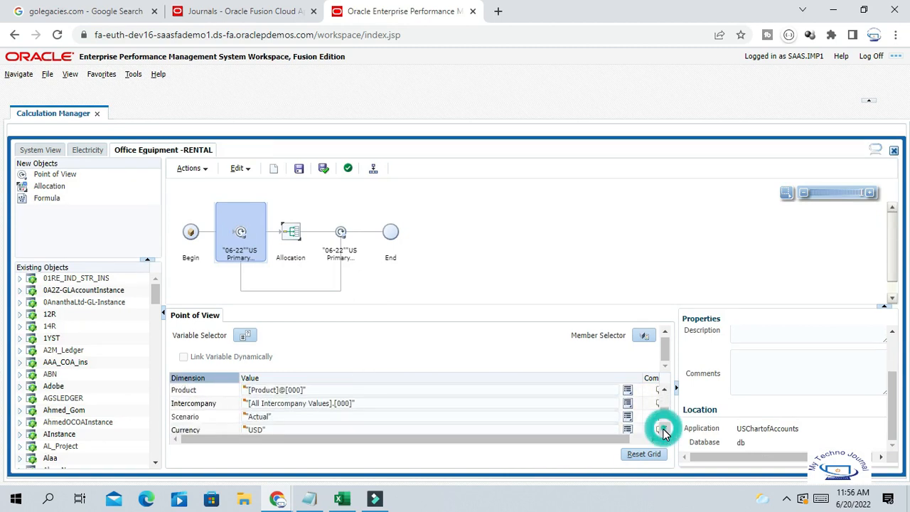
{"action": "left_click", "coordinate": [664, 428]}
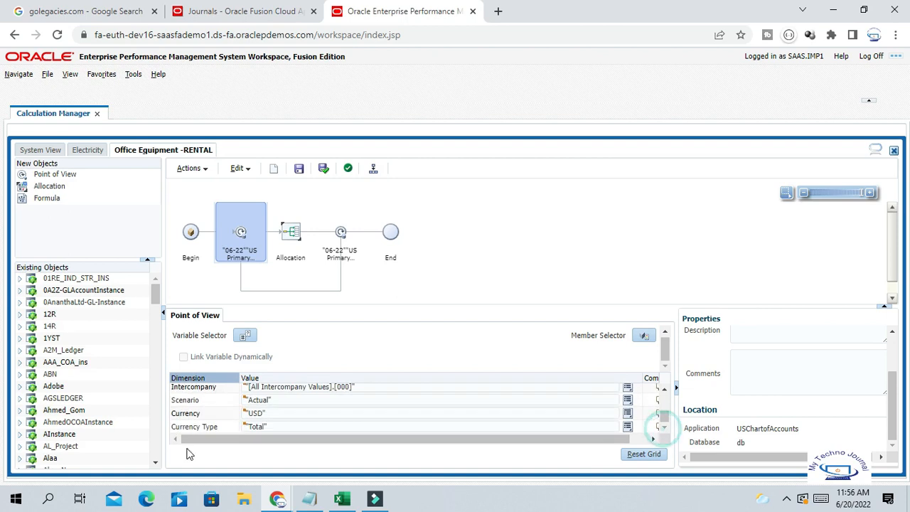
{"action": "left_click", "coordinate": [270, 400]}
{"action": "left_click_drag", "start_coordinate": [273, 401], "coordinate": [242, 401]}
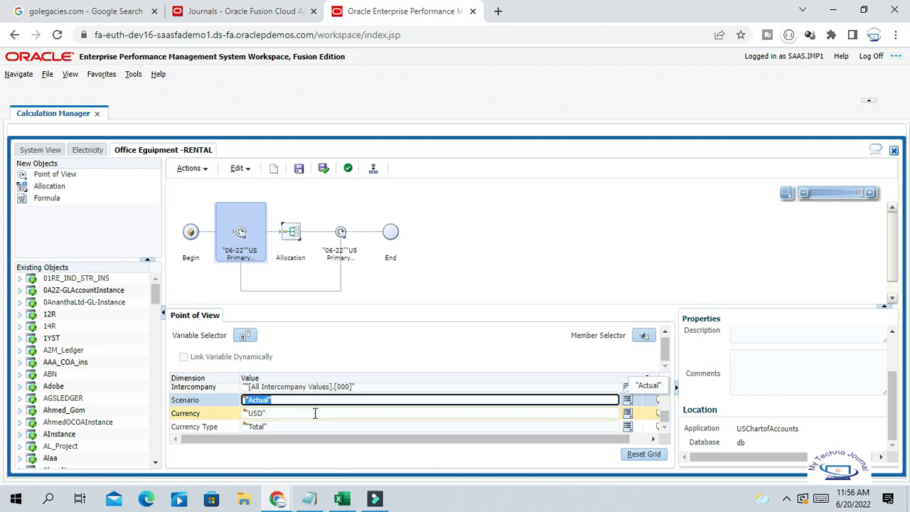
{"action": "key", "text": "BackSpace"}
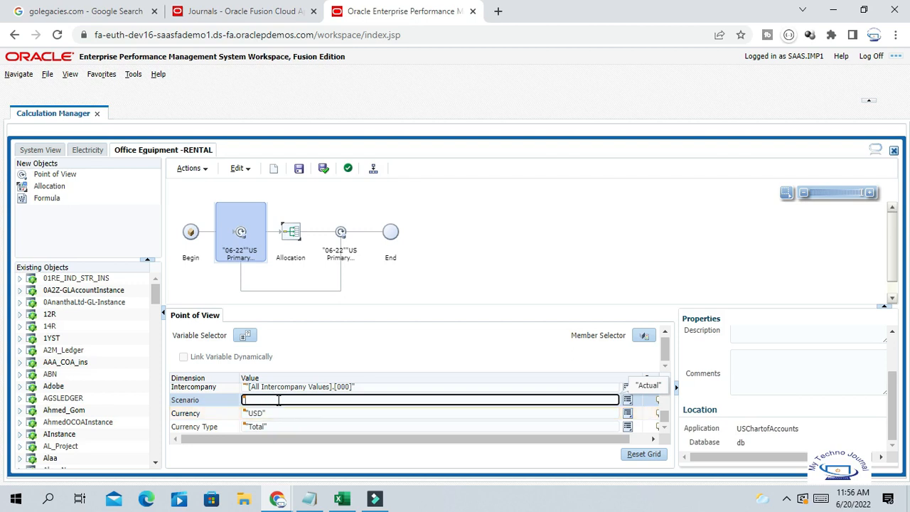
Step: Reopen the allocation in the Allocate Wizard, keep "Total for Allocations" as the source Scenario, and save the wizard data
{"action": "left_click", "coordinate": [293, 234]}
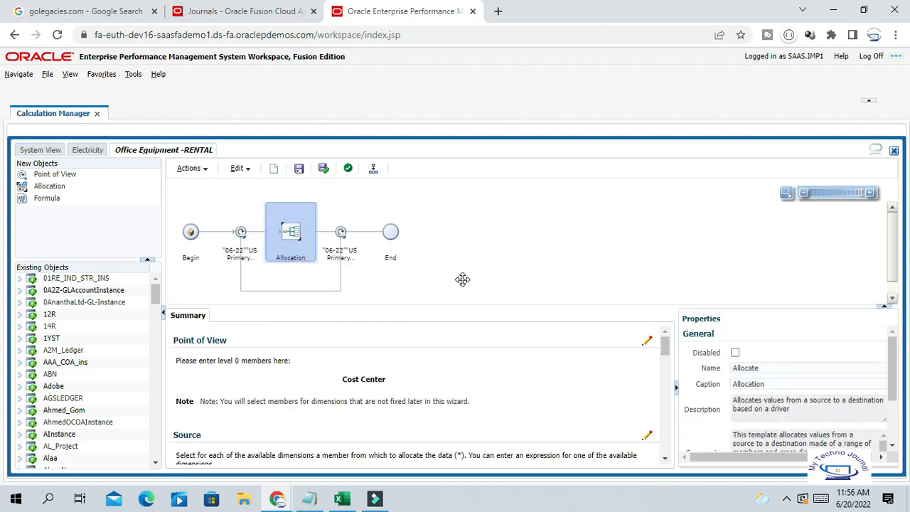
{"action": "left_click", "coordinate": [295, 239]}
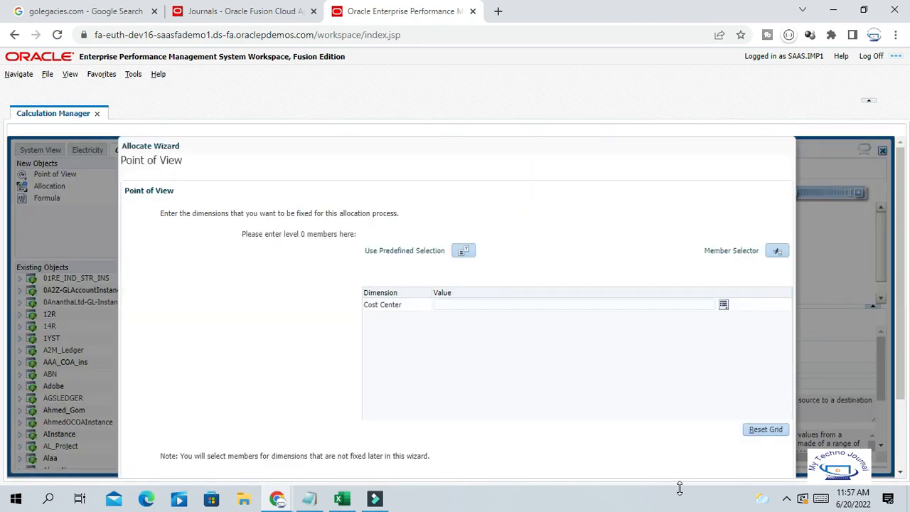
{"action": "scroll", "coordinate": [681, 462], "scroll_direction": "down", "scroll_amount": 2}
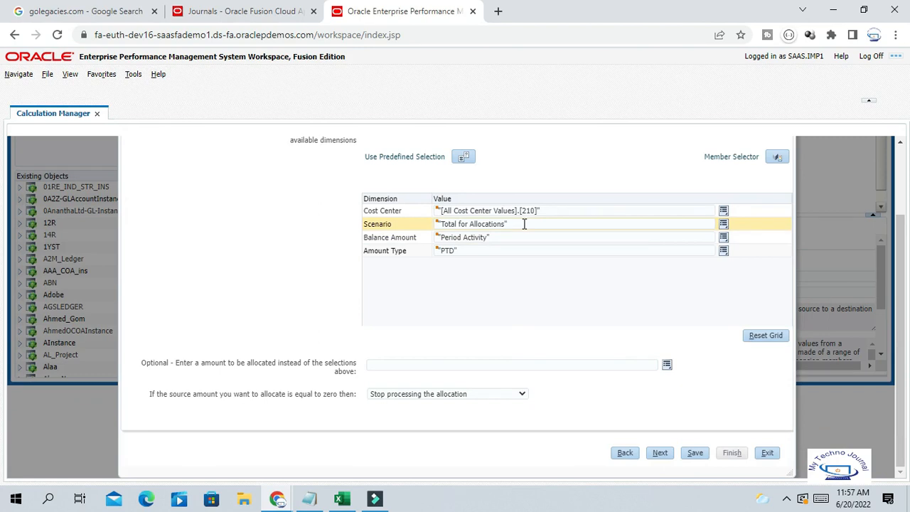
{"action": "left_click", "coordinate": [694, 452]}
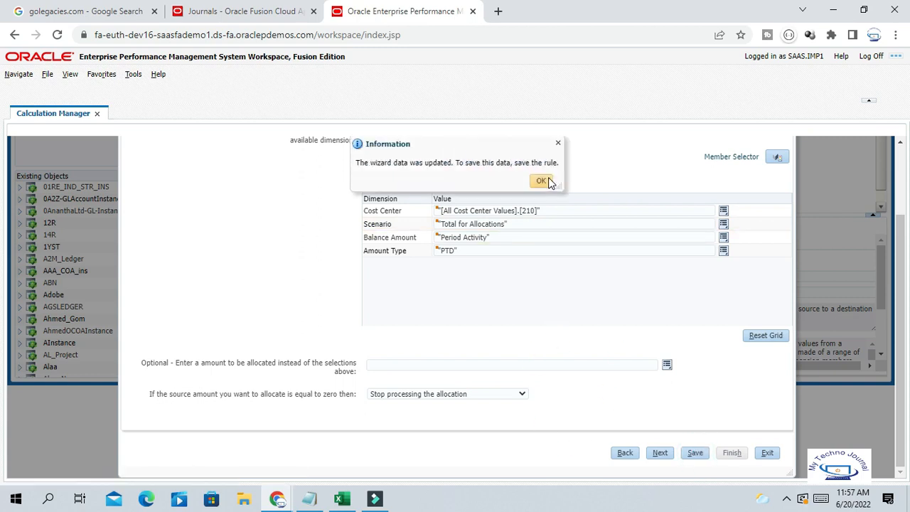
{"action": "left_click", "coordinate": [543, 183]}
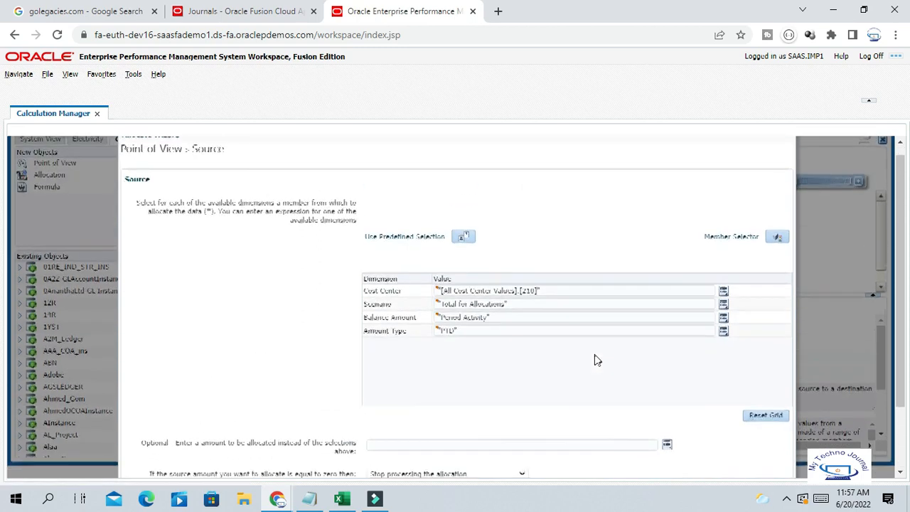
{"action": "left_click", "coordinate": [766, 456]}
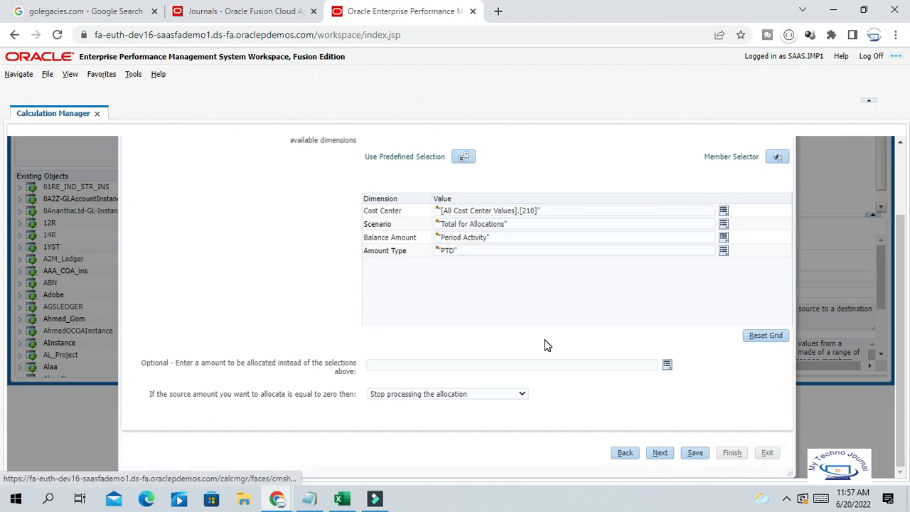
Step: Start validating and deploying the rule with the revised Point of View
{"action": "left_click", "coordinate": [373, 169]}
{"action": "left_click", "coordinate": [787, 498]}
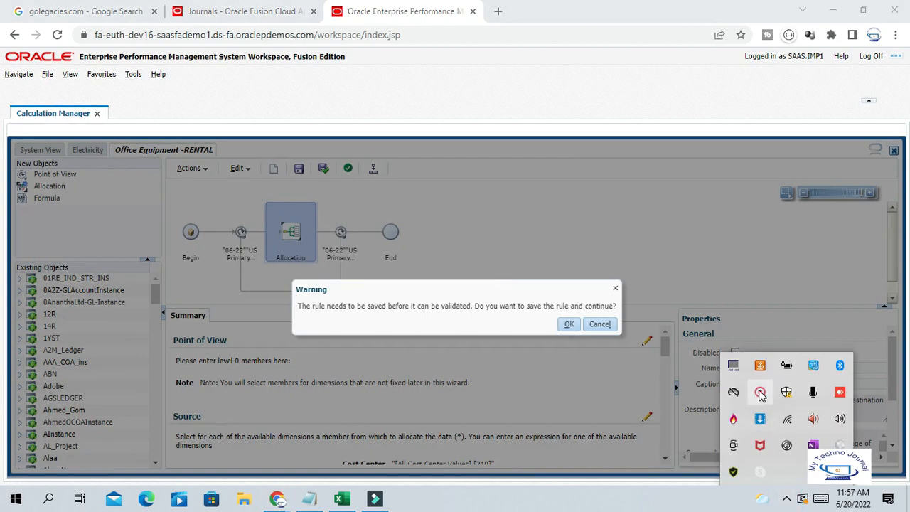
{"action": "left_click", "coordinate": [760, 391]}
{"action": "left_click", "coordinate": [881, 451]}
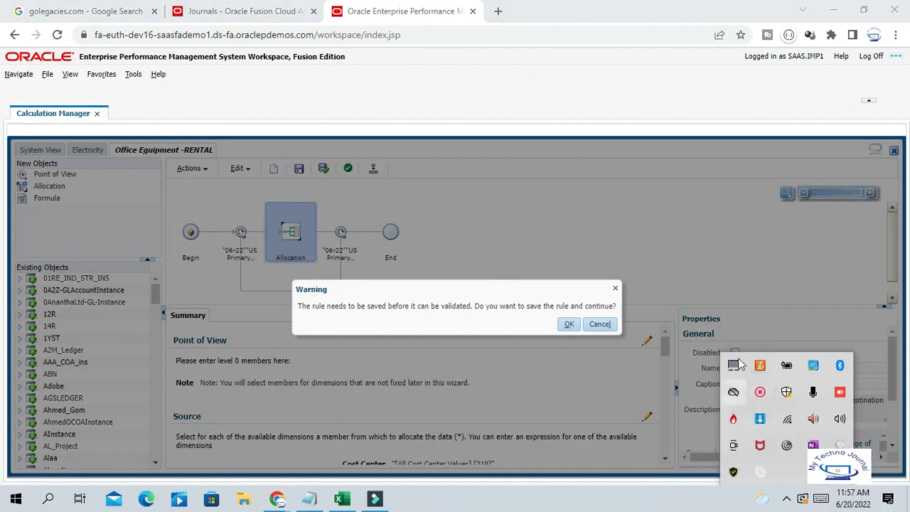
{"action": "left_click", "coordinate": [778, 277]}
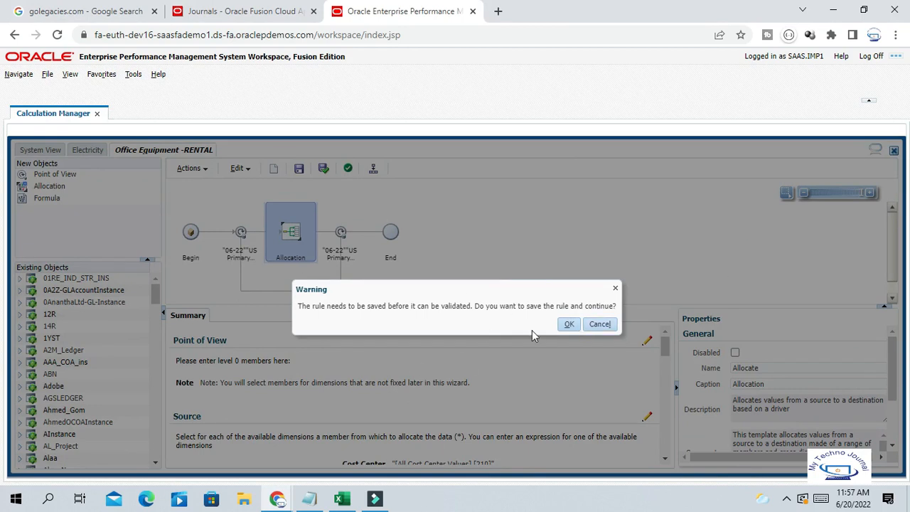
Step: Save the "Office Equipment -RENTAL" rule and complete its validation and deployment
{"action": "left_click", "coordinate": [569, 324]}
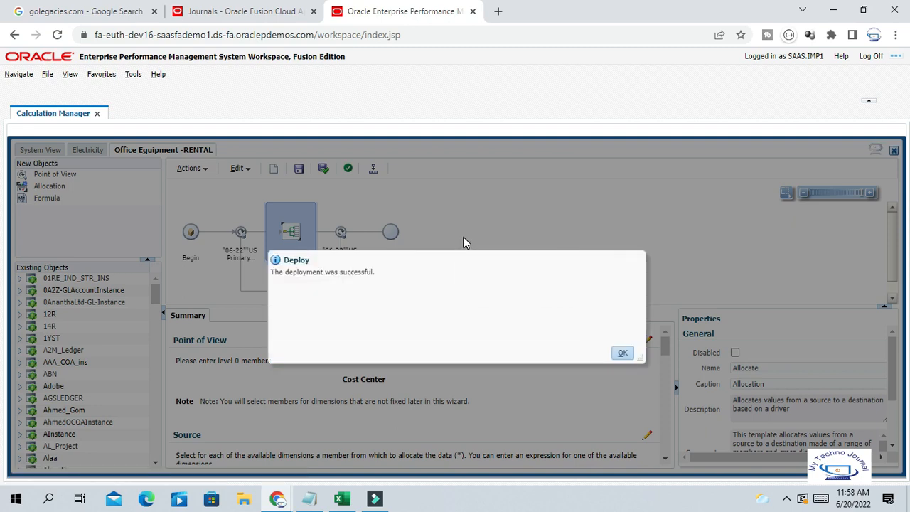
{"action": "left_click", "coordinate": [623, 355]}
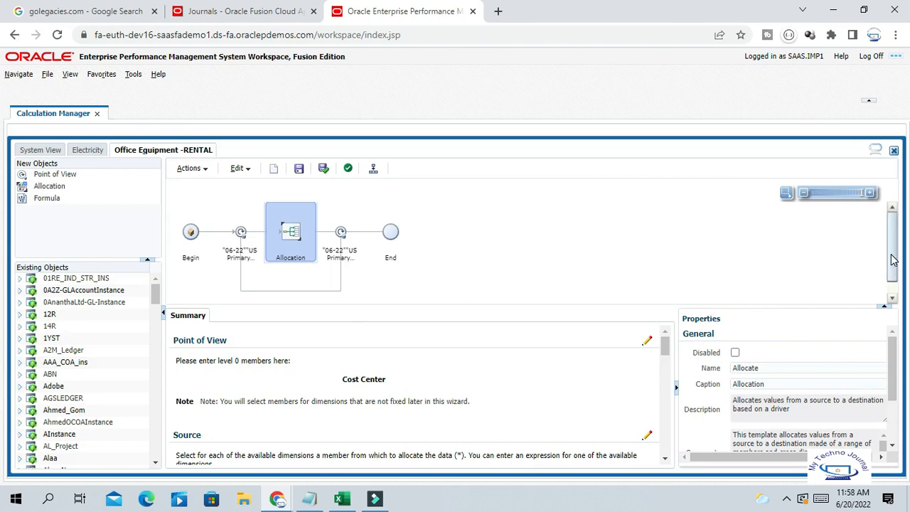
{"action": "left_click_drag", "start_coordinate": [892, 255], "coordinate": [891, 266]}
Step: Switch to the Interview workbook in Excel and review the Mass Allocation steps from defining the rule to generating the GL allocation
{"action": "left_click", "coordinate": [342, 500]}
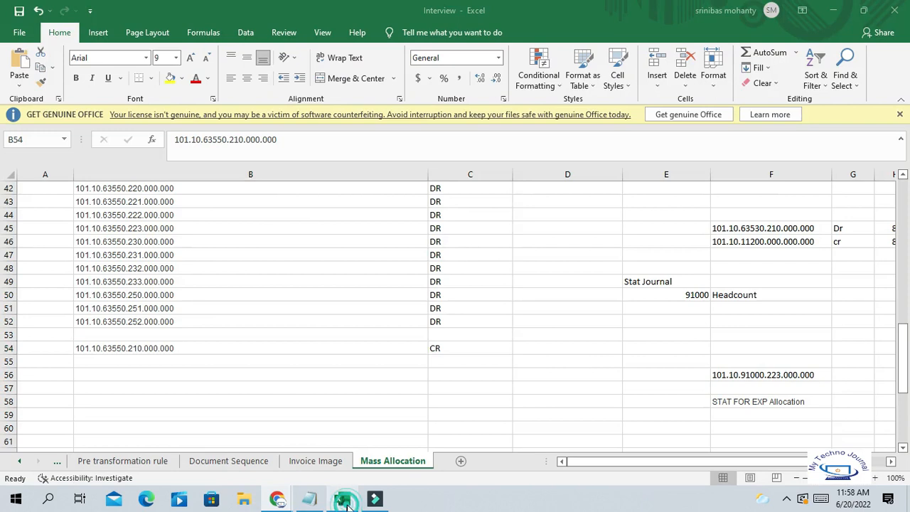
{"action": "left_click", "coordinate": [342, 500]}
{"action": "left_click", "coordinate": [342, 499]}
{"action": "scroll", "coordinate": [362, 334], "scroll_direction": "up", "scroll_amount": 11}
{"action": "scroll", "coordinate": [362, 335], "scroll_direction": "up", "scroll_amount": 3}
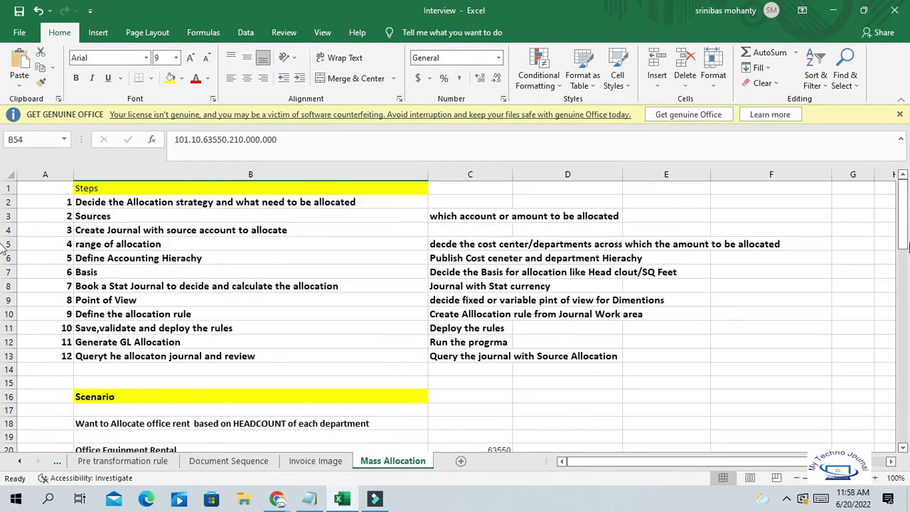
{"action": "left_click", "coordinate": [108, 315]}
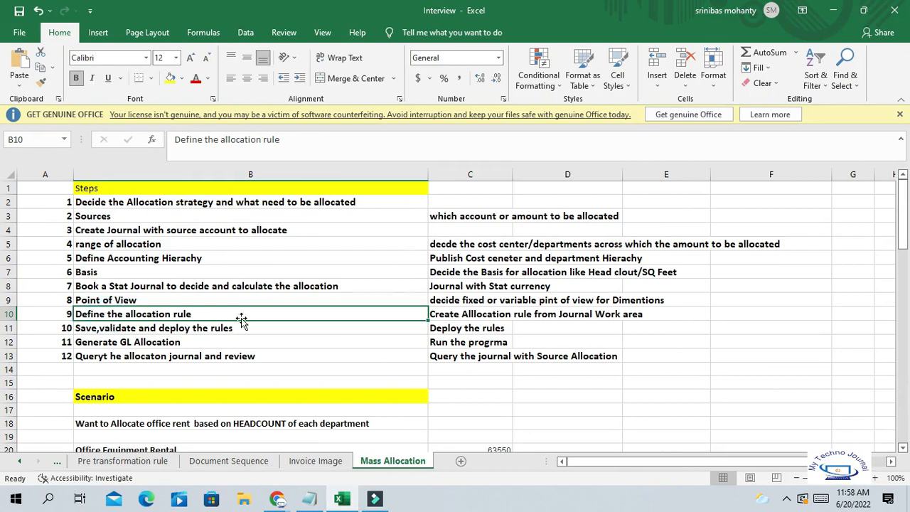
{"action": "left_click", "coordinate": [187, 333]}
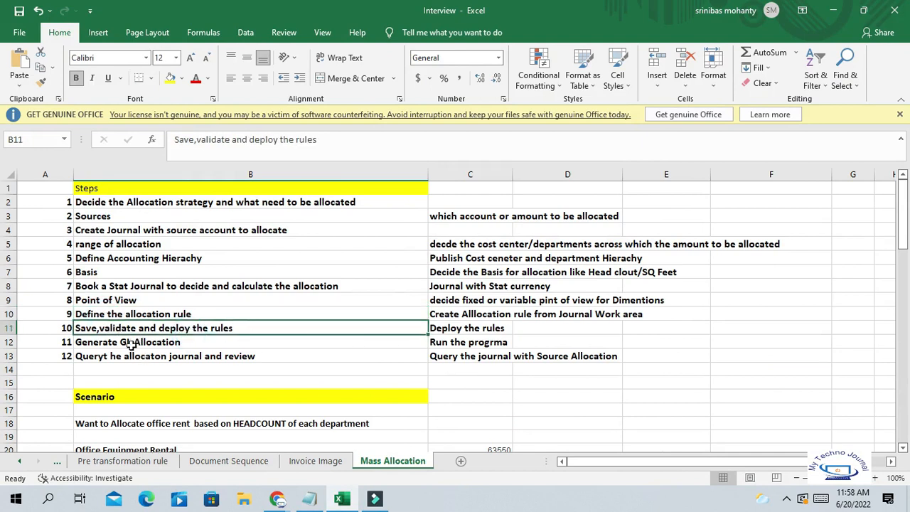
{"action": "left_click", "coordinate": [129, 343]}
{"action": "left_click", "coordinate": [196, 348]}
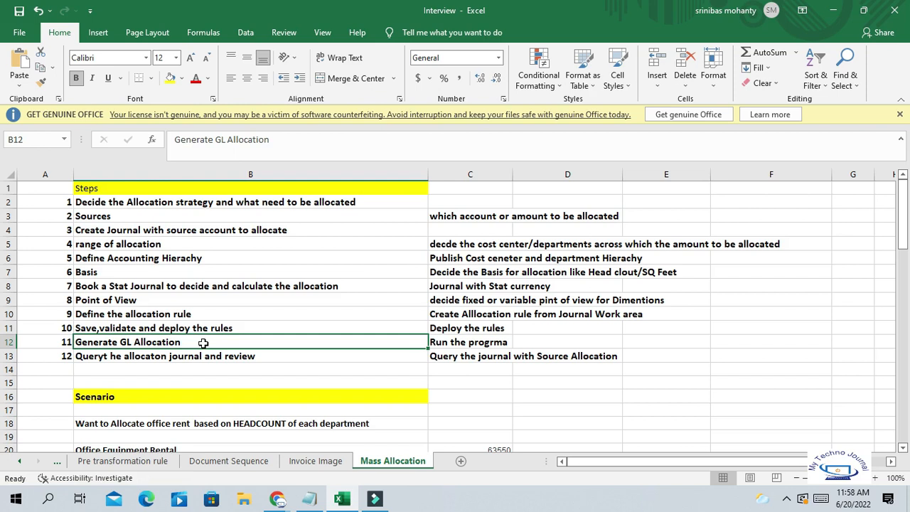
Step: Switch back to Chrome and open the Generate General Ledger Allocations task from the Journals work area
{"action": "mouse_move", "coordinate": [278, 499]}
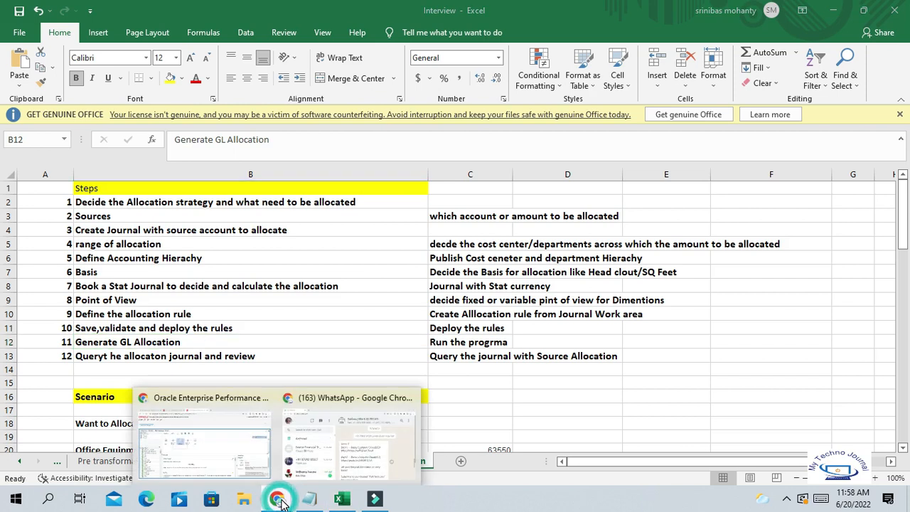
{"action": "left_click", "coordinate": [240, 471]}
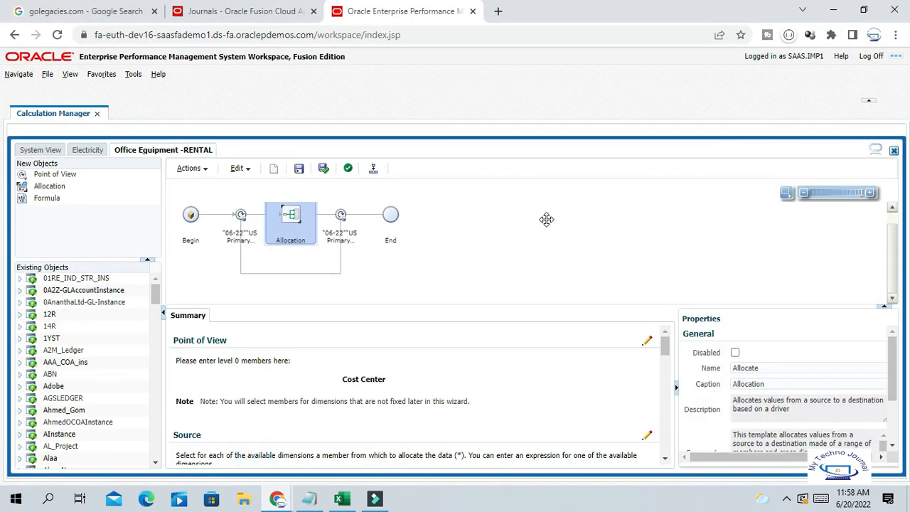
{"action": "left_click", "coordinate": [235, 11]}
{"action": "left_click", "coordinate": [394, 119]}
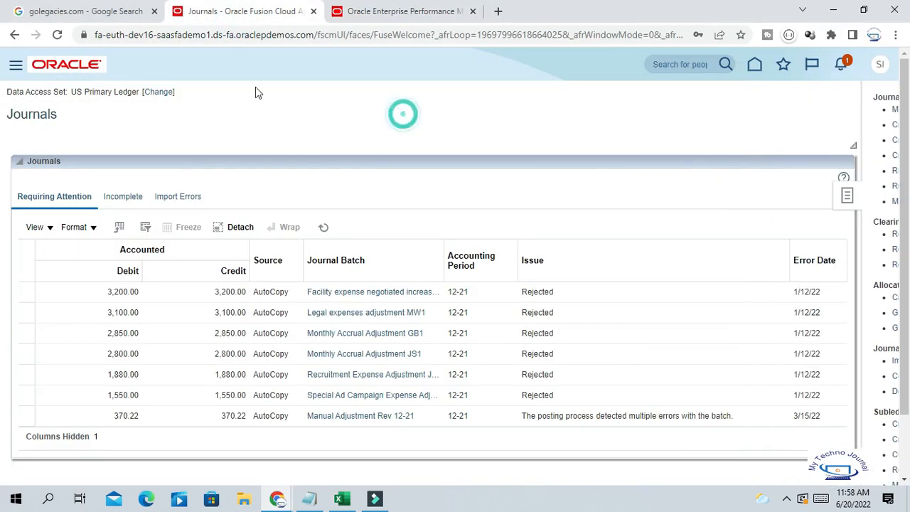
{"action": "left_click", "coordinate": [885, 199]}
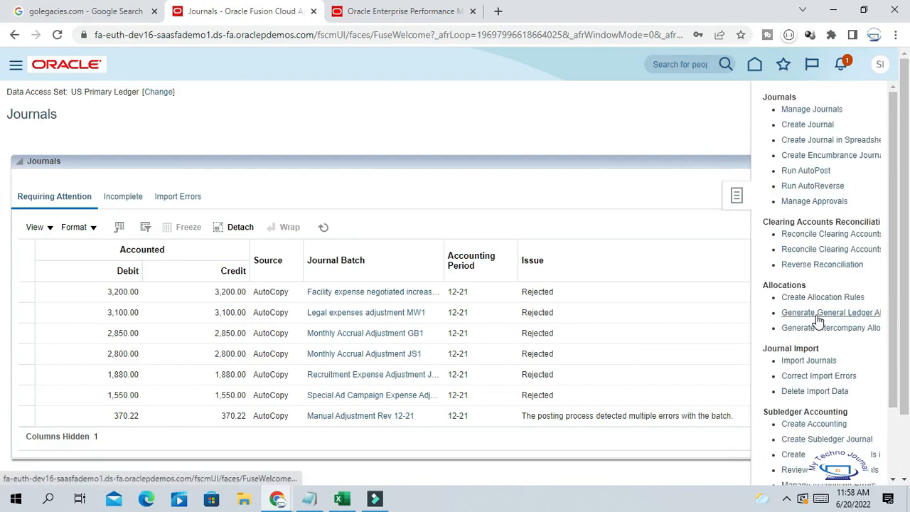
{"action": "left_click", "coordinate": [823, 314]}
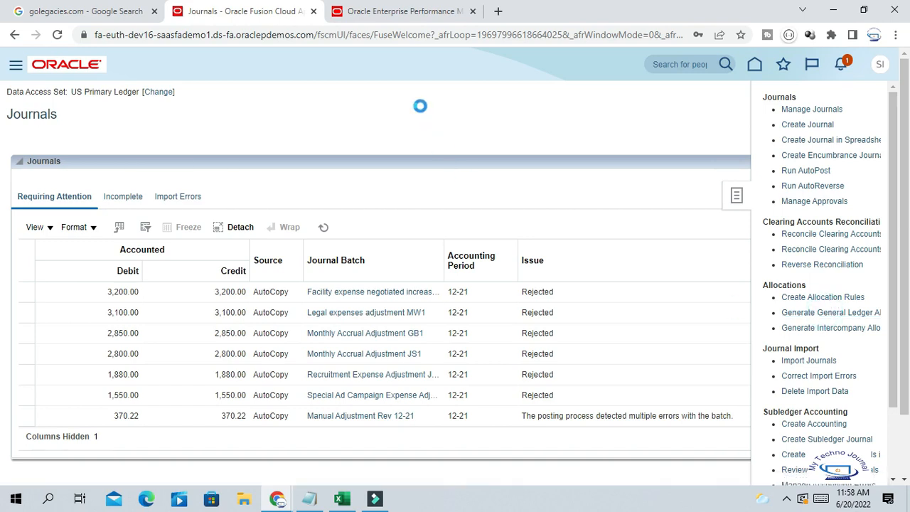
Step: Submit Generate Allocations for the rule OFFICE EQUIPMENT -RENTAL with the journal category set to Manual
{"action": "left_click", "coordinate": [335, 273]}
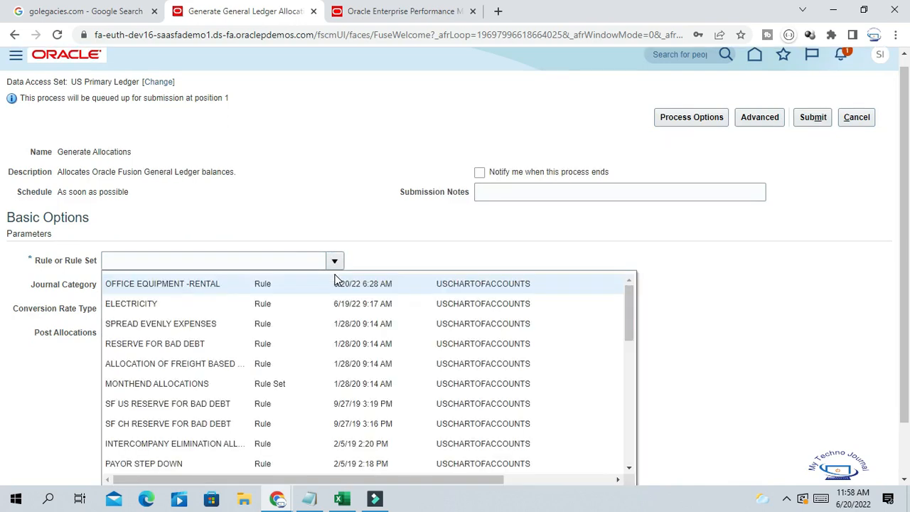
{"action": "left_click", "coordinate": [177, 281]}
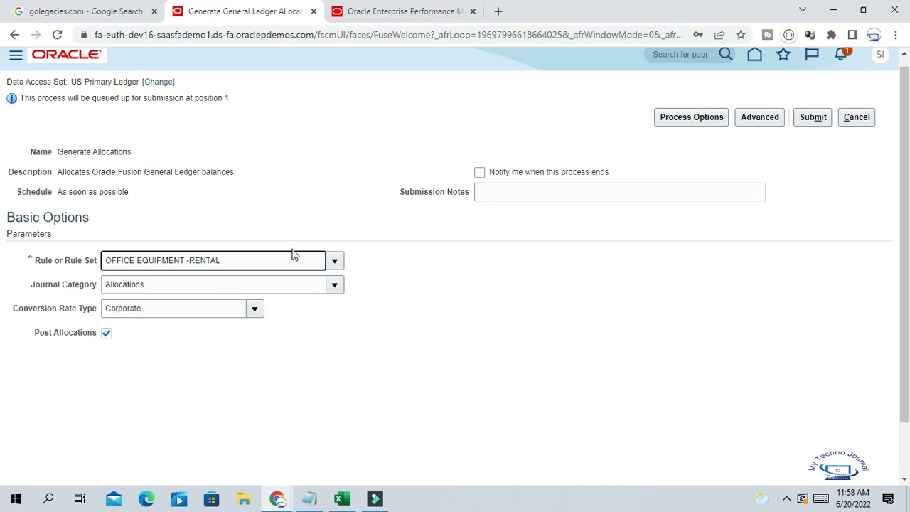
{"action": "left_click", "coordinate": [172, 286]}
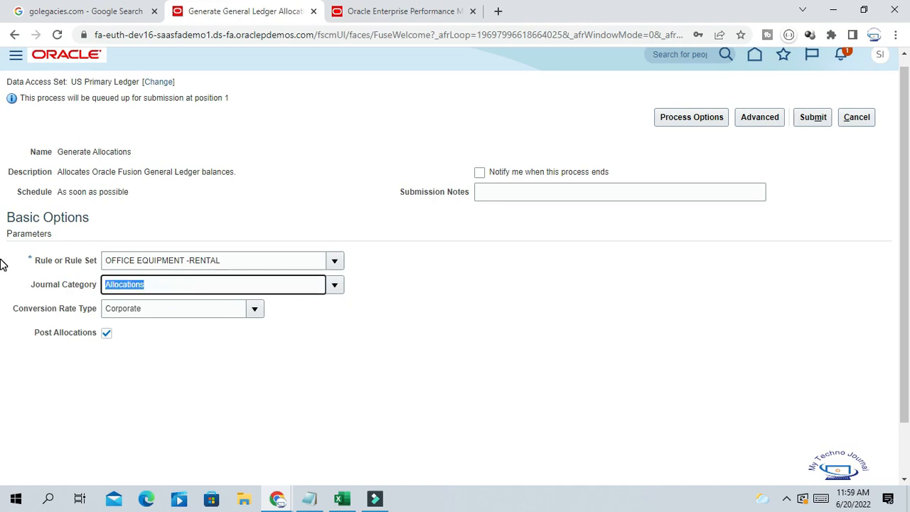
{"action": "type", "text": "Manu"}
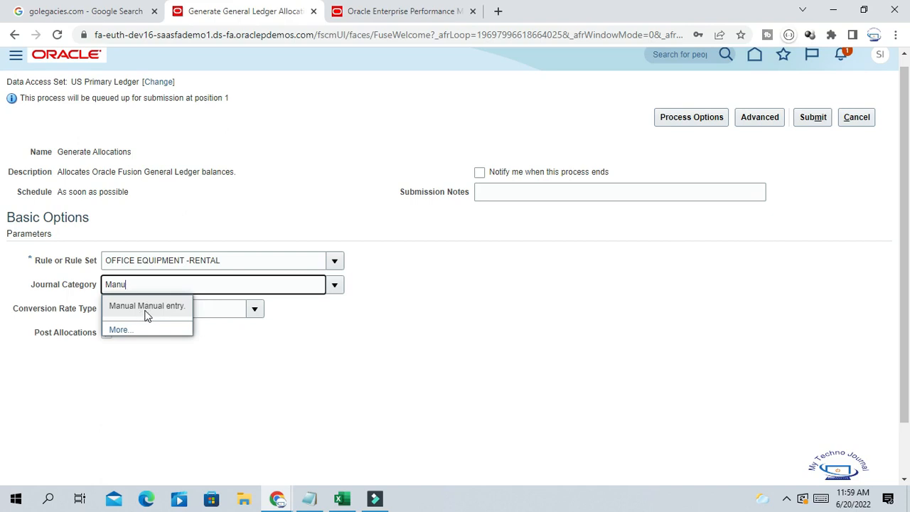
{"action": "left_click", "coordinate": [148, 311]}
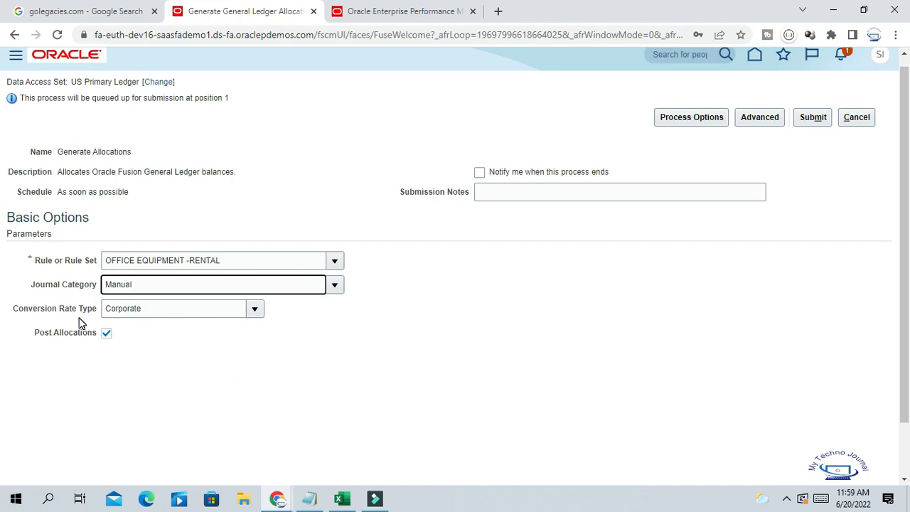
{"action": "left_click", "coordinate": [587, 322]}
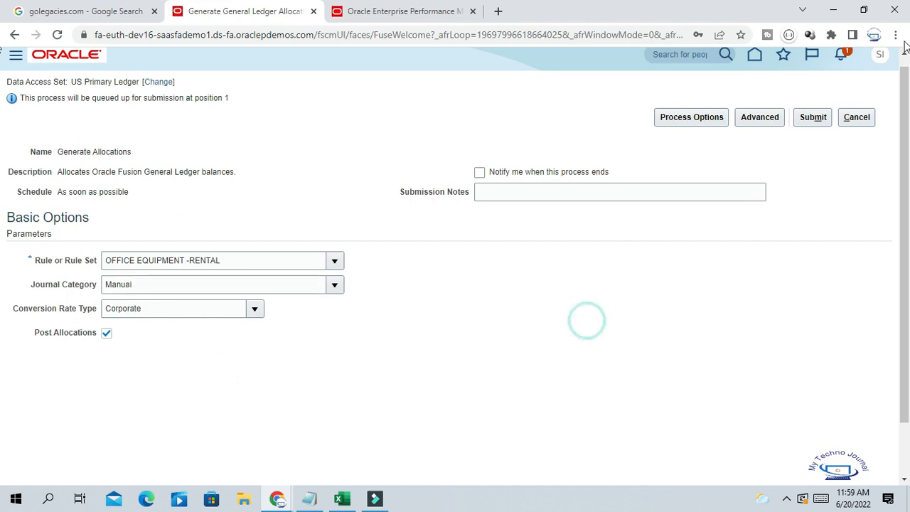
{"action": "left_click", "coordinate": [814, 118]}
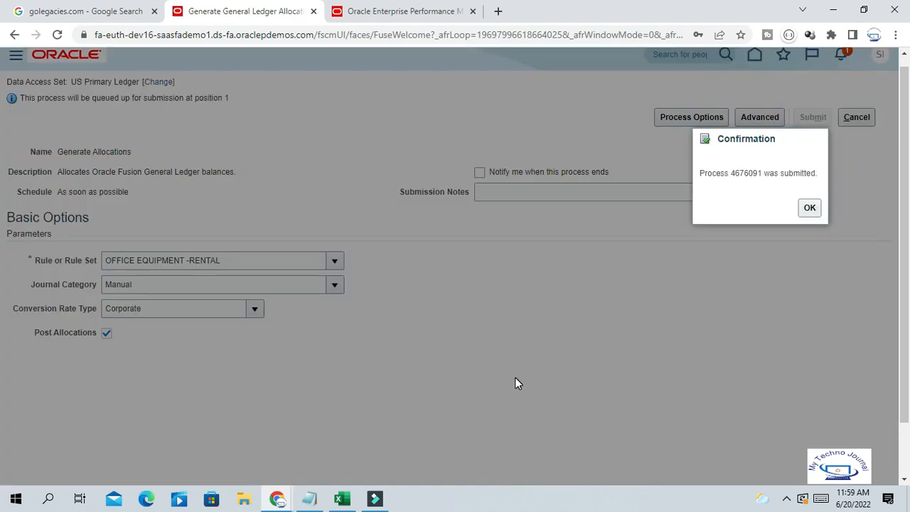
{"action": "left_click", "coordinate": [809, 207]}
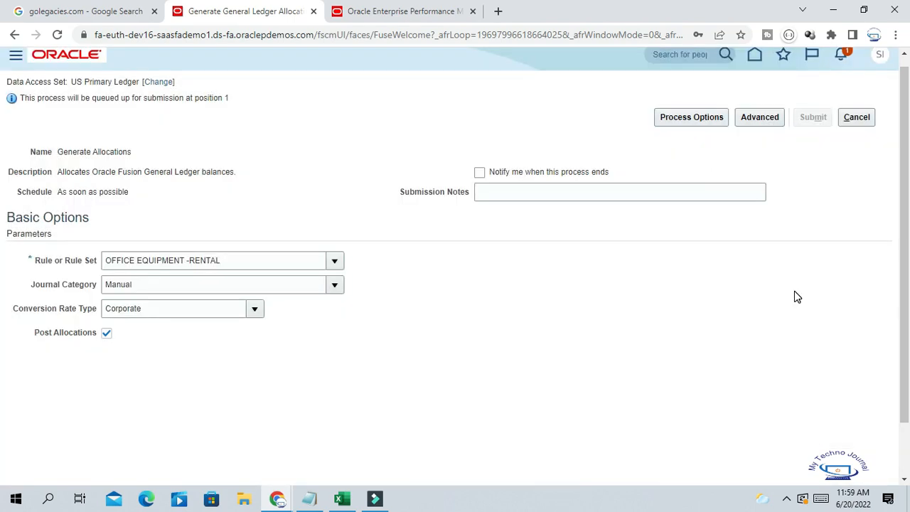
{"action": "left_click", "coordinate": [786, 499]}
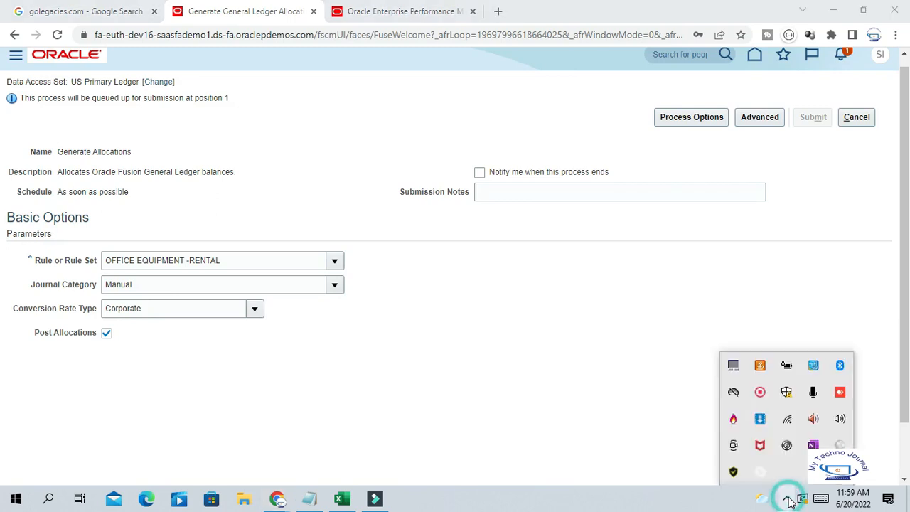
{"action": "left_click", "coordinate": [768, 317]}
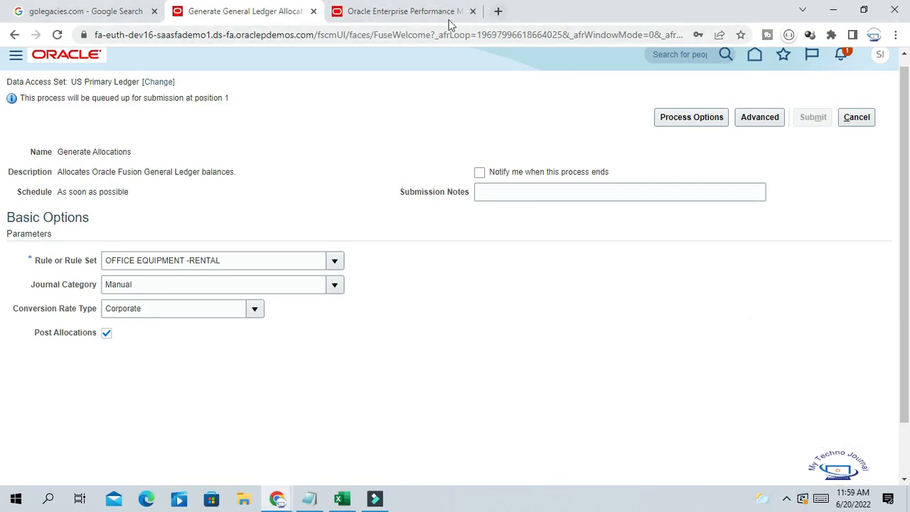
Step: Open the Oracle home page in a new browser tab, go to Scheduled Processes and select the Allocate General Ledger Balances process
{"action": "right_click", "coordinate": [756, 60]}
{"action": "left_click", "coordinate": [799, 65]}
{"action": "left_click", "coordinate": [408, 13]}
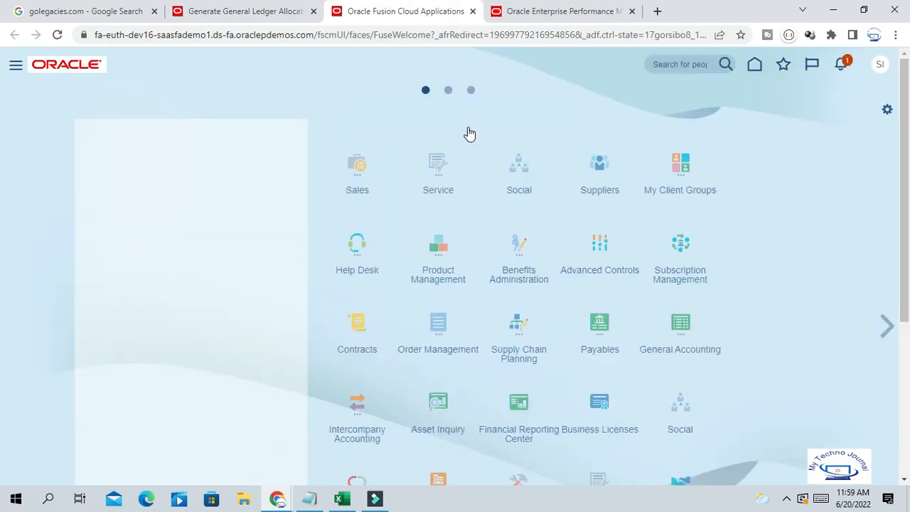
{"action": "scroll", "coordinate": [684, 153], "scroll_direction": "down", "scroll_amount": 3}
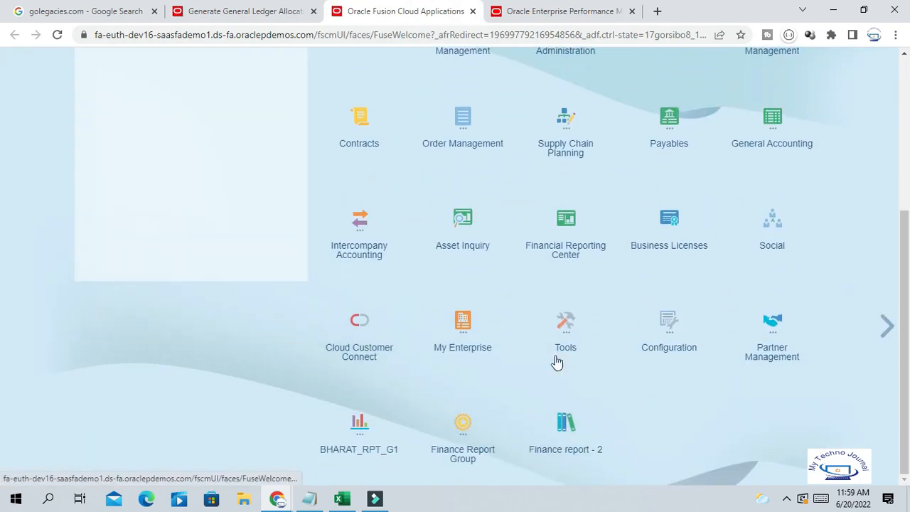
{"action": "scroll", "coordinate": [42, 185], "scroll_direction": "up", "scroll_amount": 4}
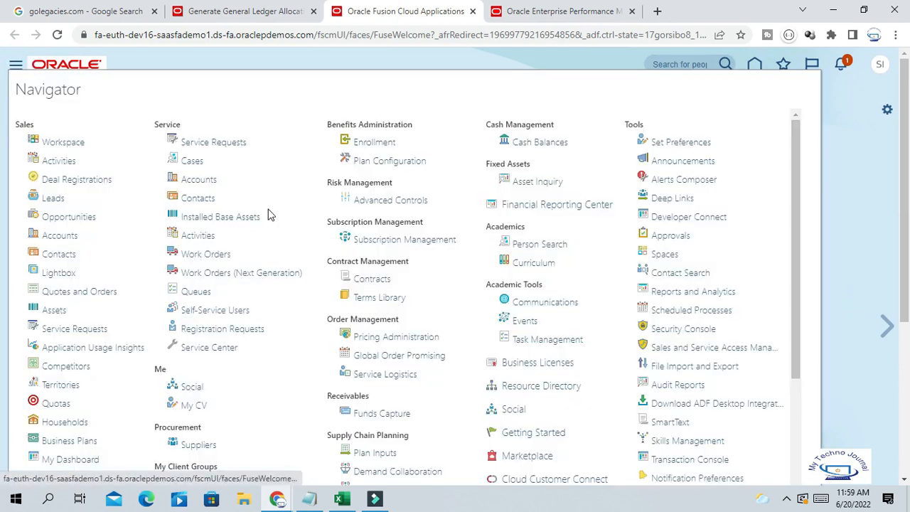
{"action": "scroll", "coordinate": [298, 225], "scroll_direction": "down", "scroll_amount": 2}
{"action": "left_click", "coordinate": [691, 243]}
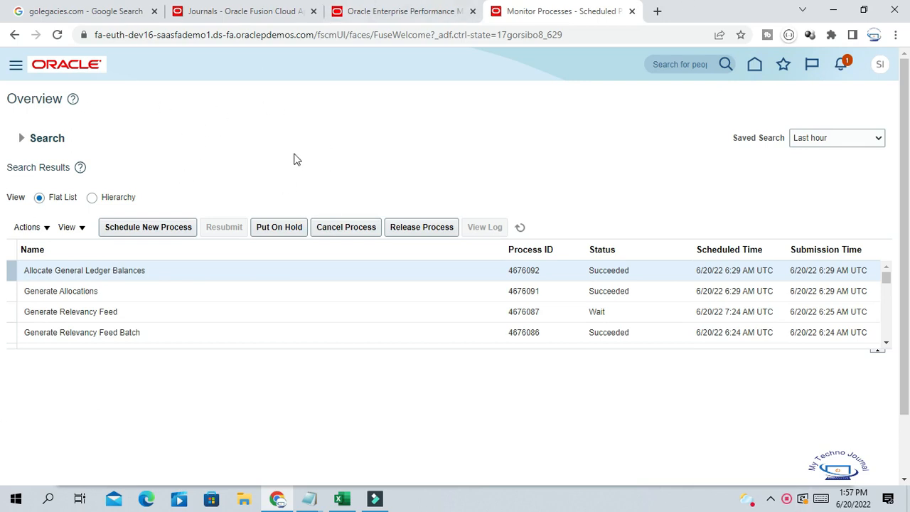
{"action": "scroll", "coordinate": [300, 147], "scroll_direction": "down", "scroll_amount": 1}
{"action": "left_click", "coordinate": [140, 203]}
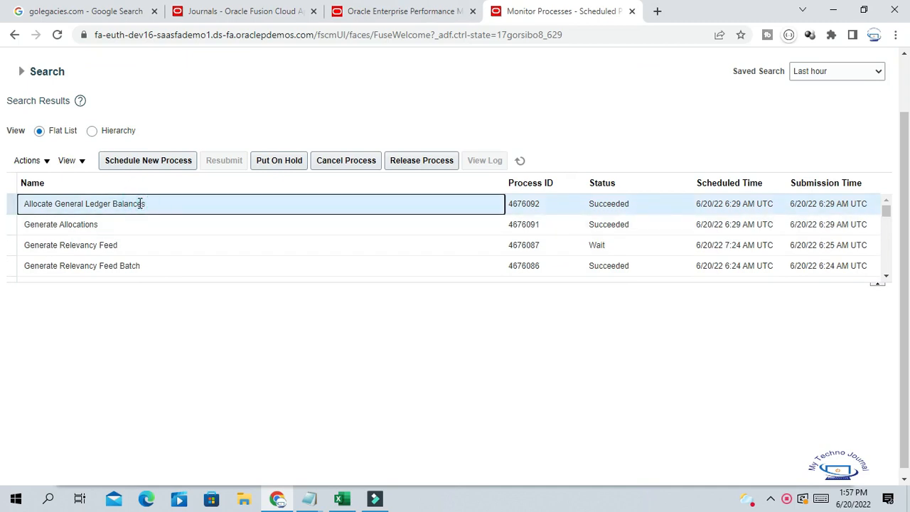
{"action": "left_click", "coordinate": [771, 497]}
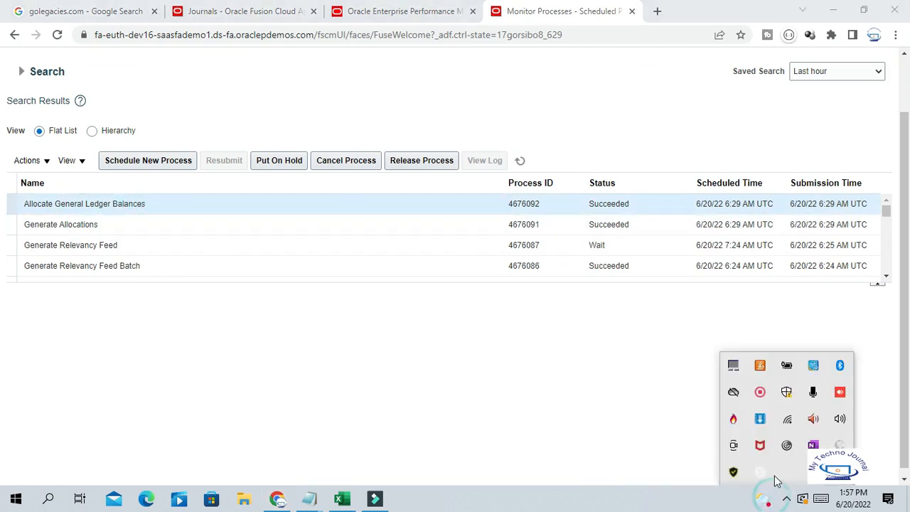
{"action": "left_click", "coordinate": [760, 394]}
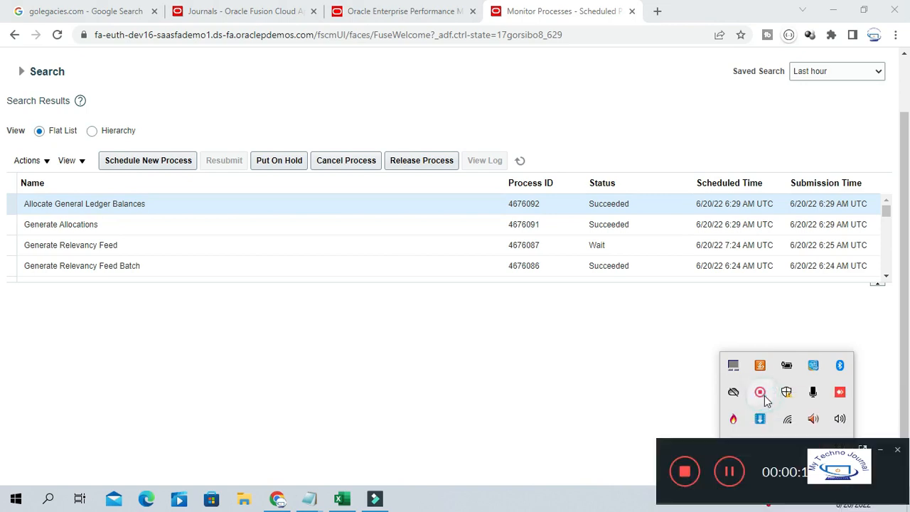
{"action": "left_click", "coordinate": [648, 393]}
{"action": "left_click", "coordinate": [883, 452]}
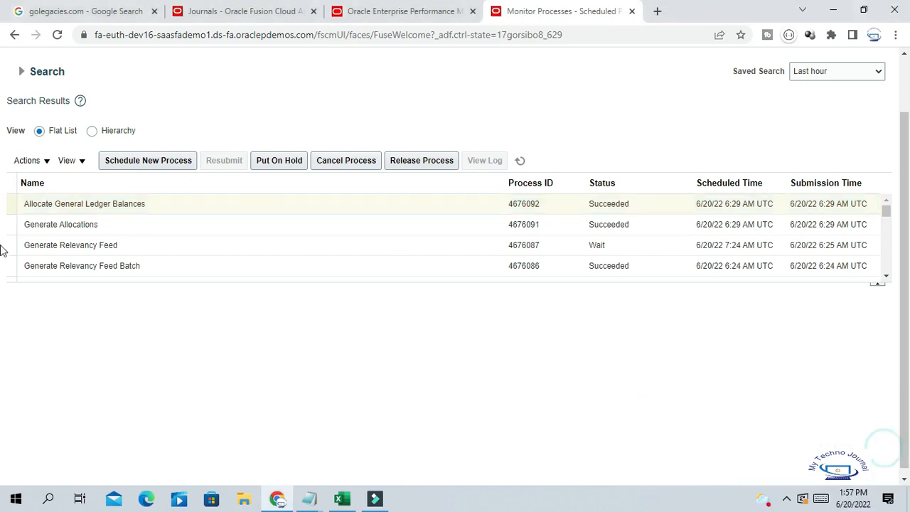
Step: Open the Generate Allocations process's log attachment, and switch to Notepad to examine the log file 4676092
{"action": "scroll", "coordinate": [317, 329], "scroll_direction": "up", "scroll_amount": 2}
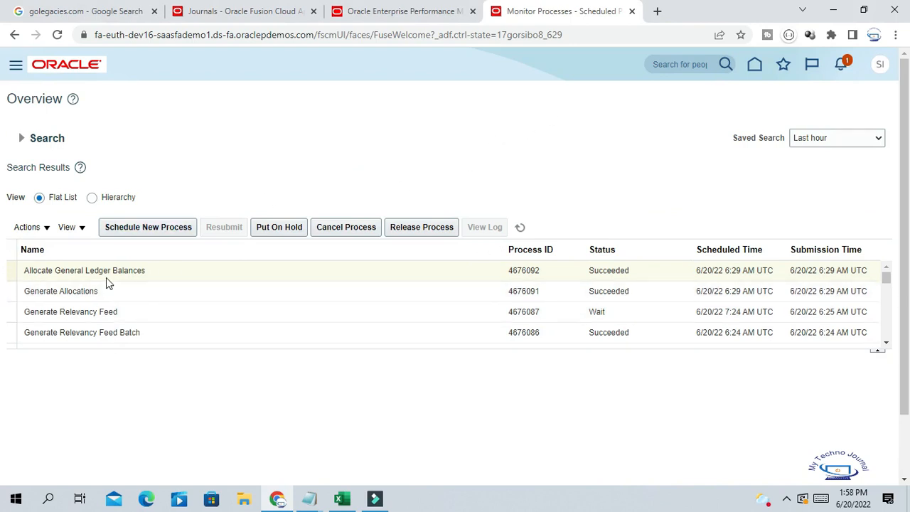
{"action": "left_click", "coordinate": [141, 269]}
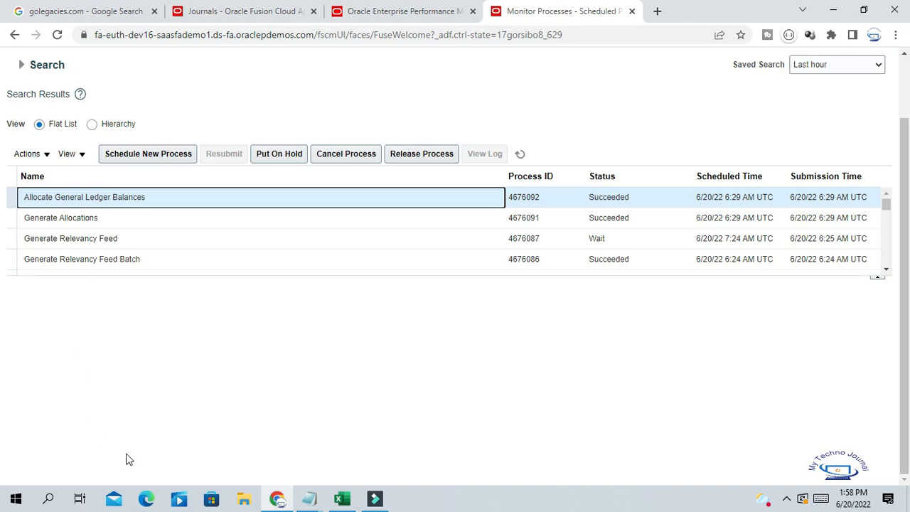
{"action": "left_click", "coordinate": [111, 217]}
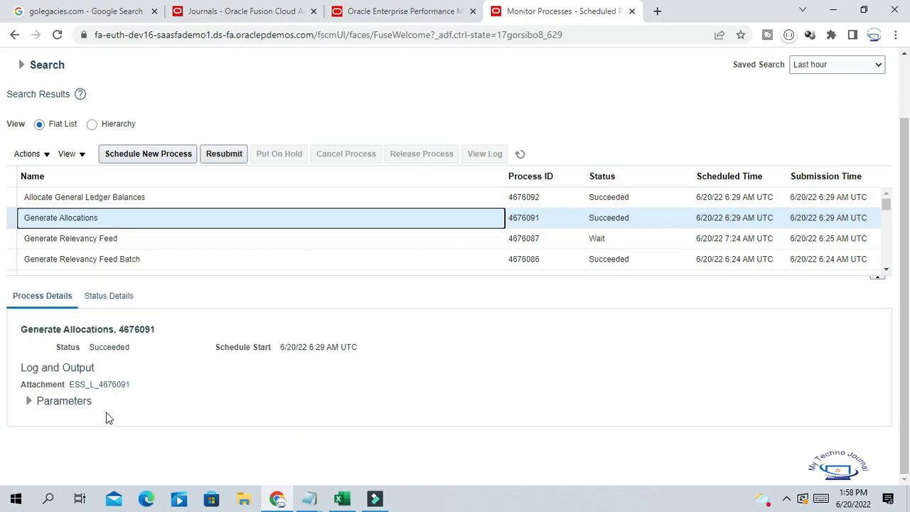
{"action": "left_click", "coordinate": [117, 386]}
{"action": "left_click", "coordinate": [308, 499]}
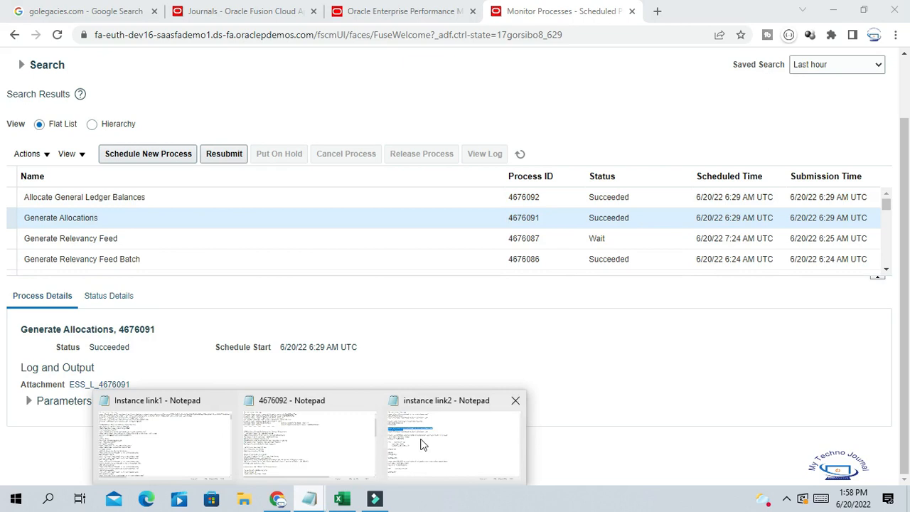
{"action": "left_click", "coordinate": [286, 436]}
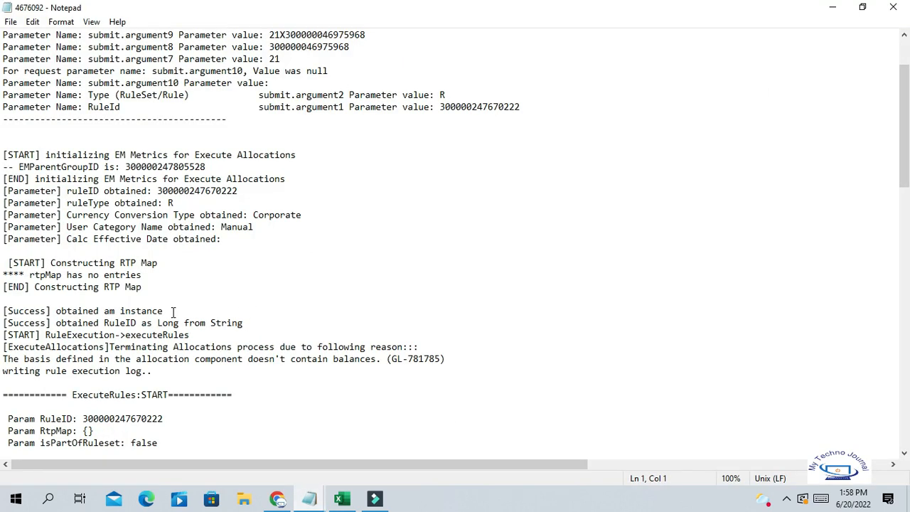
Step: Examine why the allocations process was terminated in log file 4676092, and minimize Notepad
{"action": "scroll", "coordinate": [173, 313], "scroll_direction": "down", "scroll_amount": 2}
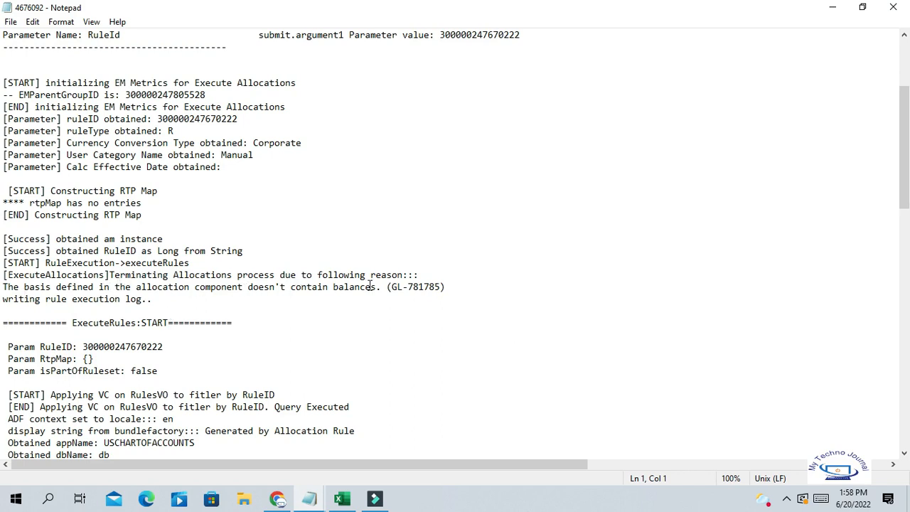
{"action": "left_click_drag", "start_coordinate": [4, 275], "coordinate": [382, 287]}
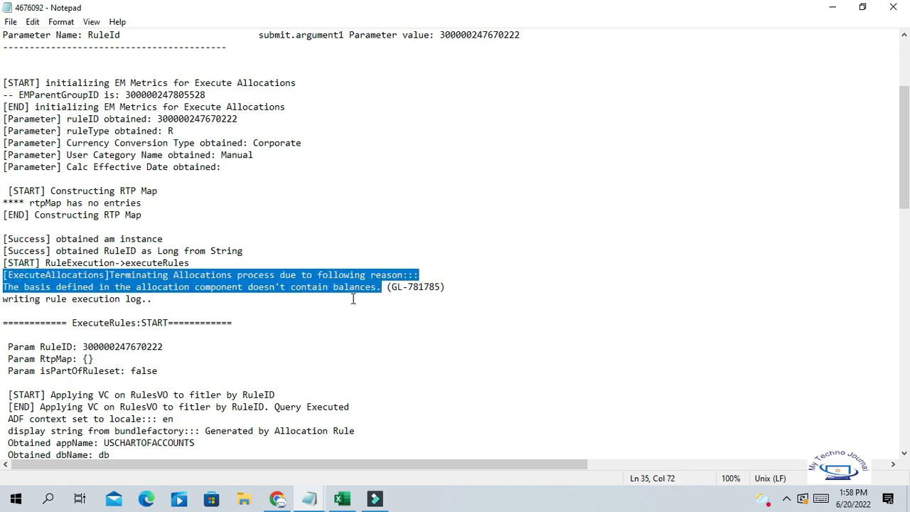
{"action": "left_click", "coordinate": [331, 303]}
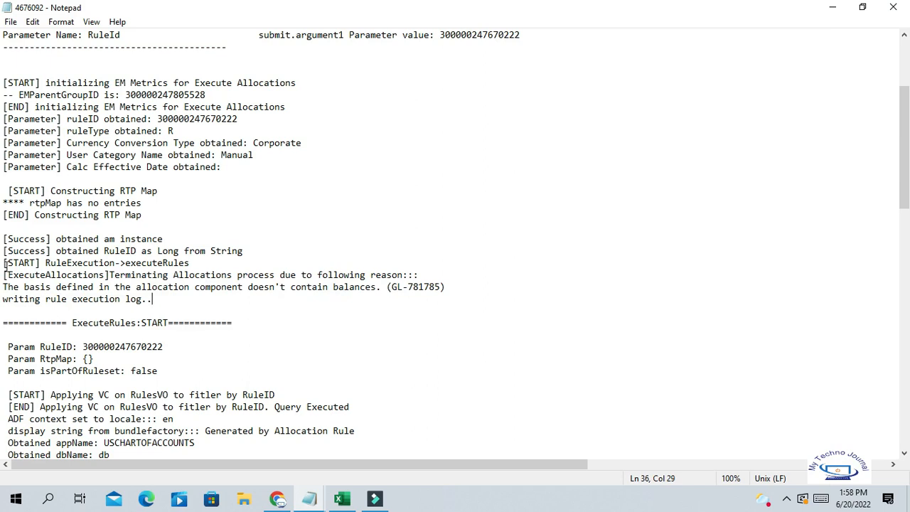
{"action": "left_click", "coordinate": [834, 9]}
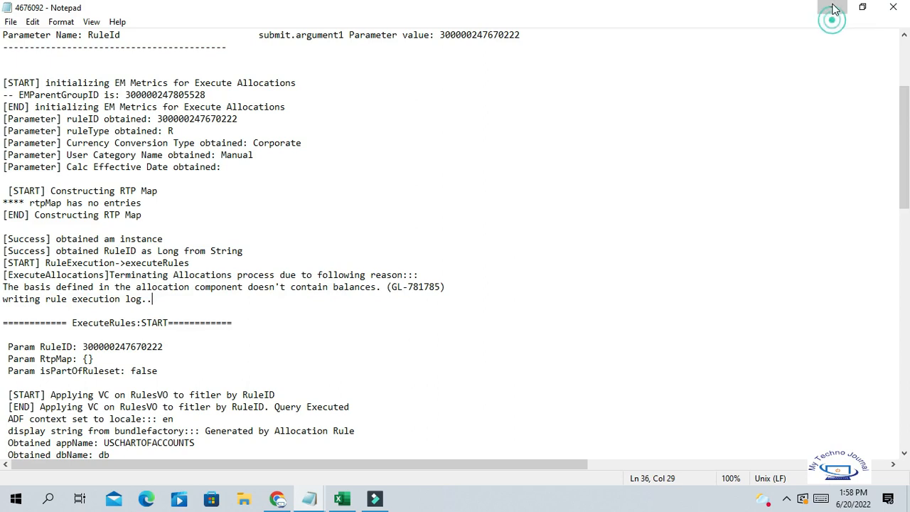
Step: Return to Calculation Manager in Chrome and review the dimension members defined for the allocation basis
{"action": "left_click", "coordinate": [371, 10]}
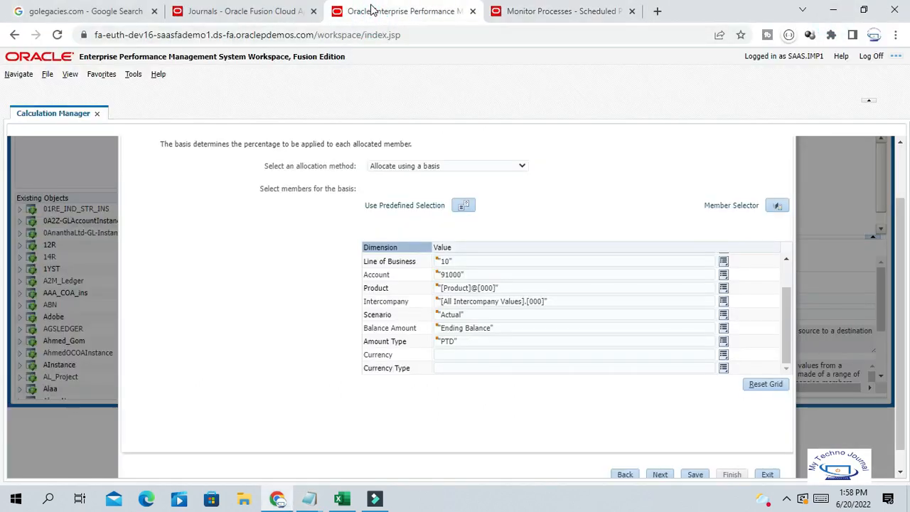
{"action": "scroll", "coordinate": [672, 249], "scroll_direction": "up", "scroll_amount": 1}
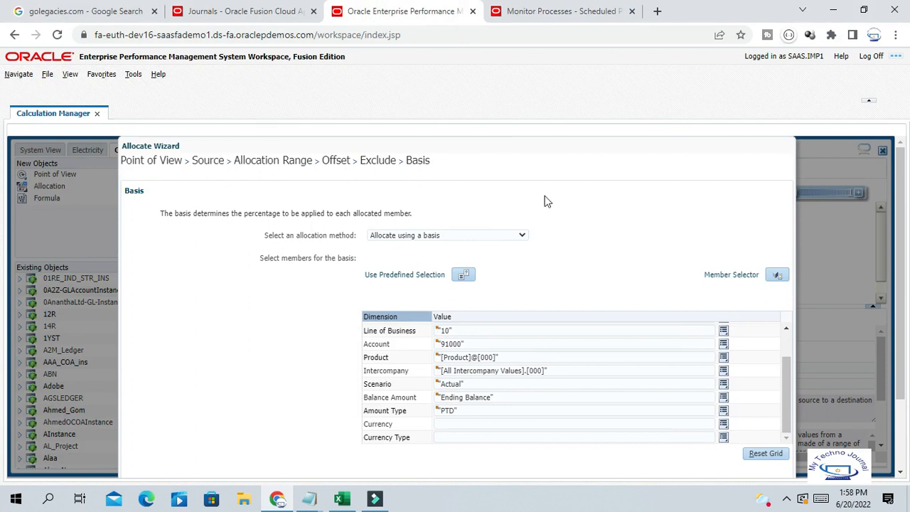
{"action": "scroll", "coordinate": [562, 216], "scroll_direction": "down", "scroll_amount": 1}
{"action": "scroll", "coordinate": [563, 216], "scroll_direction": "up", "scroll_amount": 1}
{"action": "scroll", "coordinate": [562, 217], "scroll_direction": "down", "scroll_amount": 1}
{"action": "scroll", "coordinate": [563, 217], "scroll_direction": "up", "scroll_amount": 1}
{"action": "scroll", "coordinate": [562, 204], "scroll_direction": "down", "scroll_amount": 1}
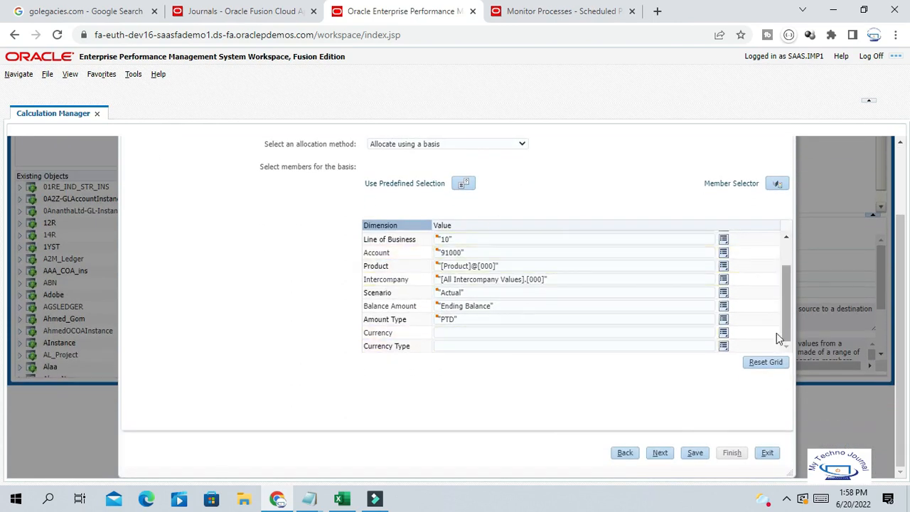
Step: Set the Currency dimension of the allocation basis to the member STAT
{"action": "left_click", "coordinate": [448, 332]}
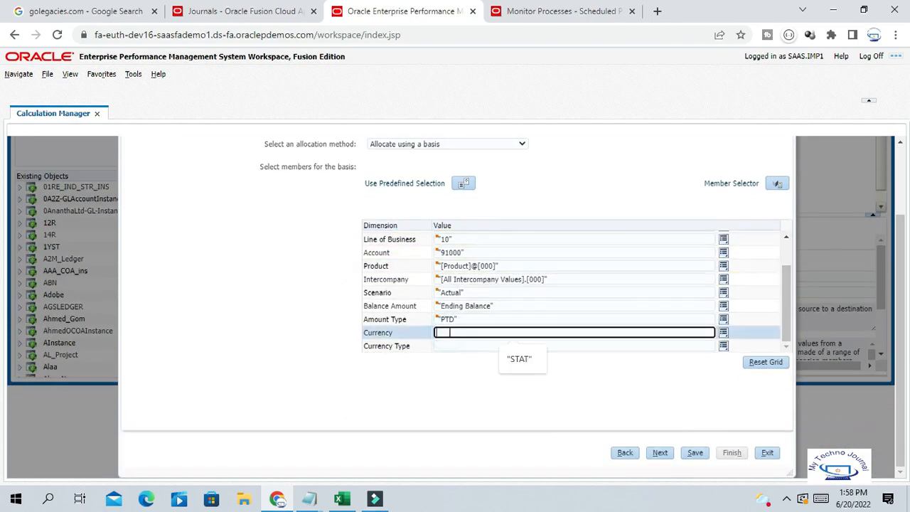
{"action": "left_click", "coordinate": [723, 334]}
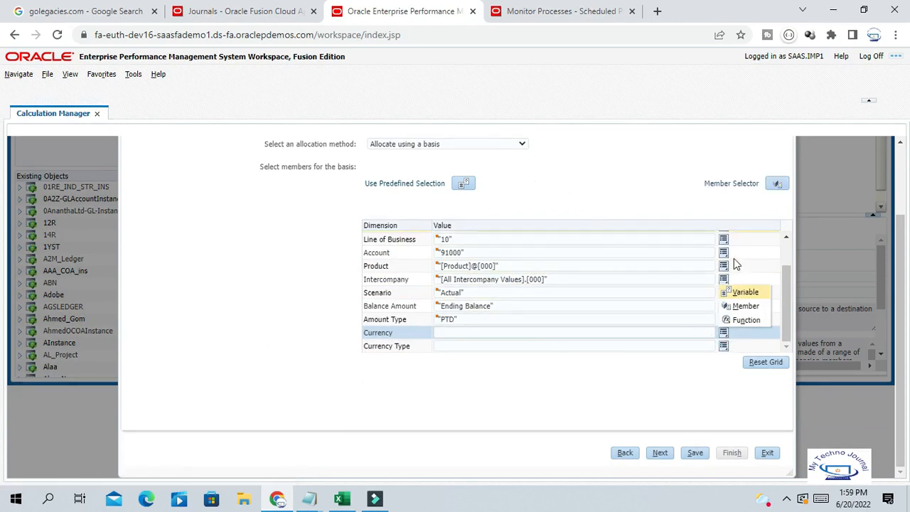
{"action": "left_click", "coordinate": [745, 307]}
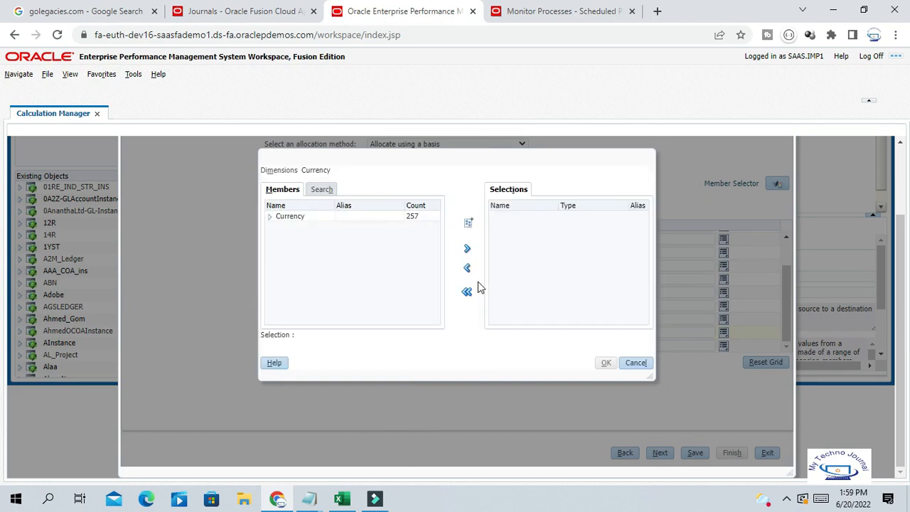
{"action": "left_click", "coordinate": [270, 216]}
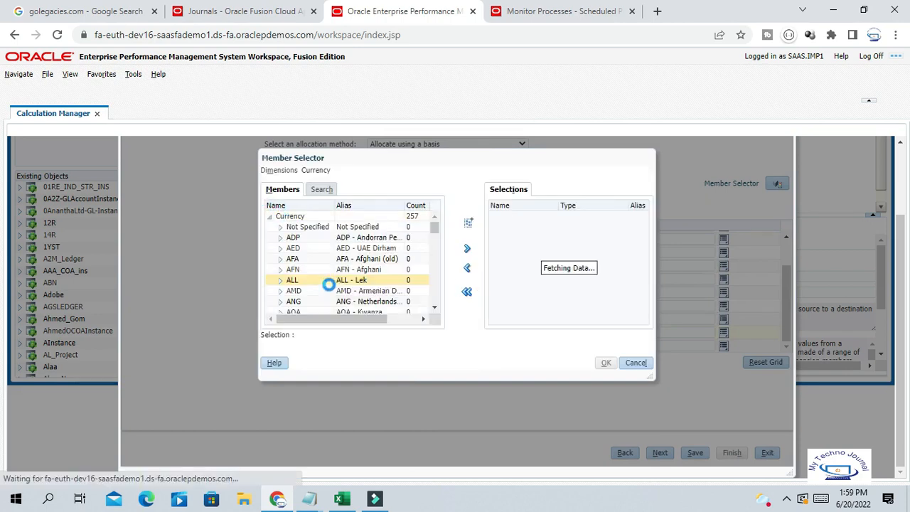
{"action": "mouse_move", "coordinate": [432, 227]}
{"action": "left_mouse_down"}
{"action": "mouse_move", "coordinate": [428, 302]}
{"action": "mouse_move", "coordinate": [437, 288]}
{"action": "mouse_move", "coordinate": [434, 209]}
{"action": "mouse_move", "coordinate": [436, 220]}
{"action": "left_mouse_up"}
{"action": "left_click", "coordinate": [435, 216]}
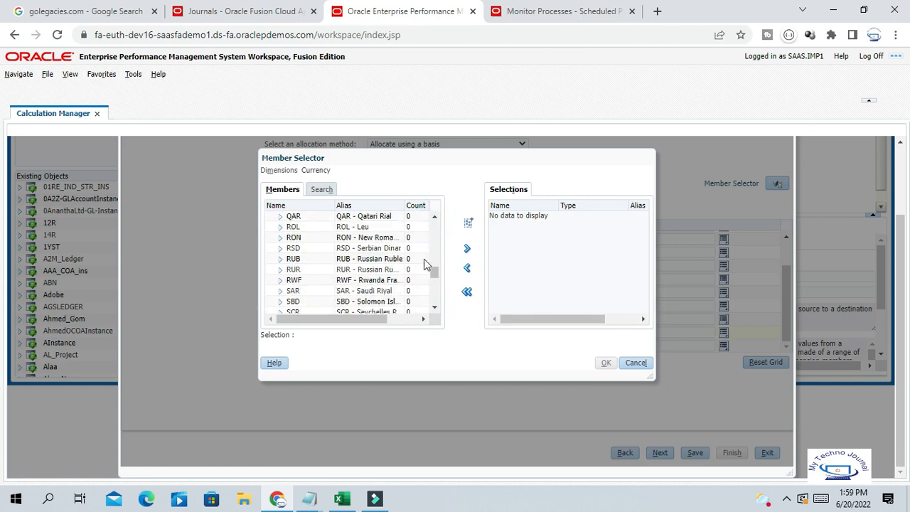
{"action": "left_click", "coordinate": [435, 308]}
{"action": "left_click", "coordinate": [434, 307]}
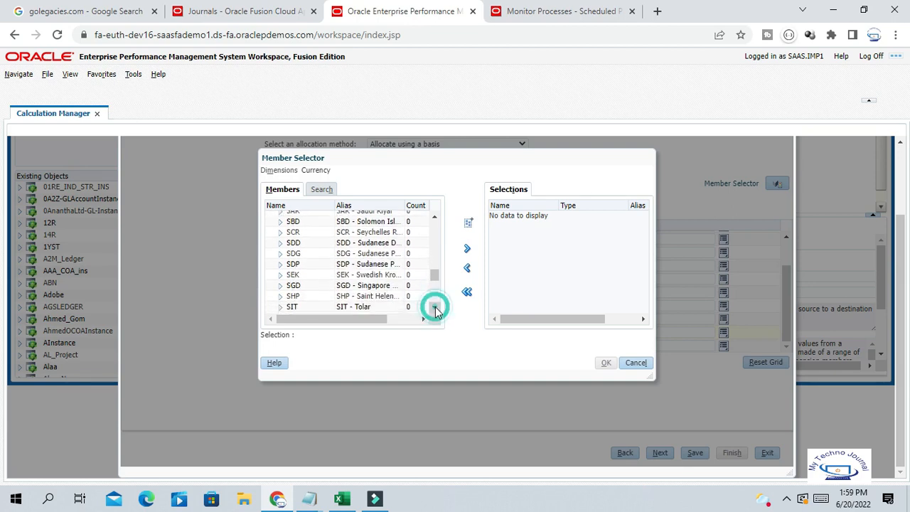
{"action": "left_click", "coordinate": [435, 307]}
{"action": "left_click", "coordinate": [435, 307]}
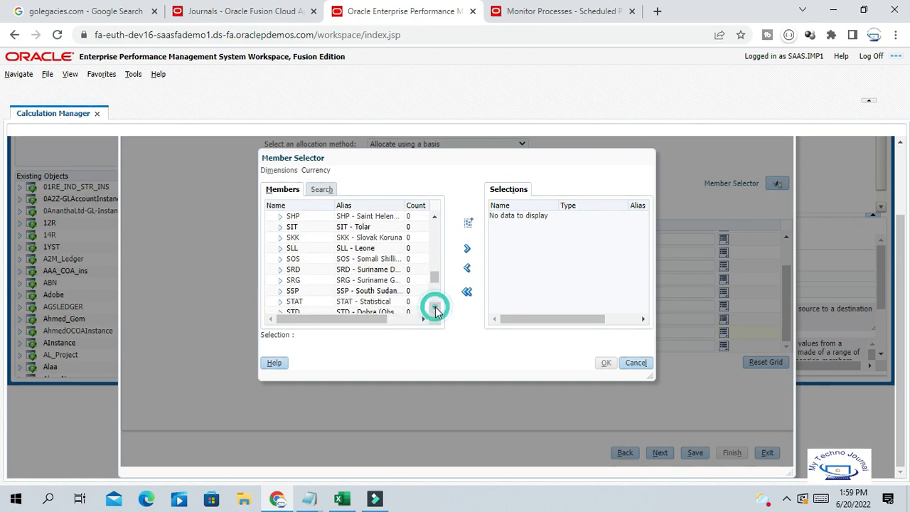
{"action": "left_click", "coordinate": [314, 299]}
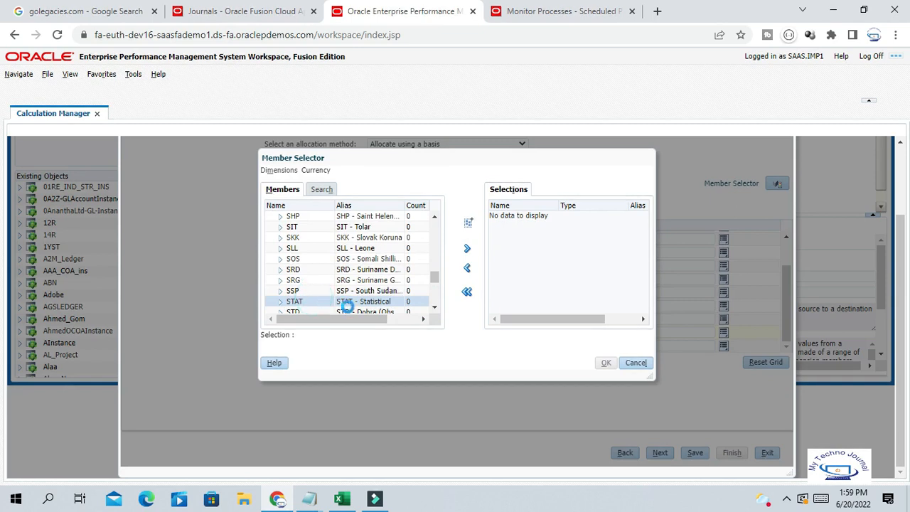
{"action": "left_click", "coordinate": [464, 246]}
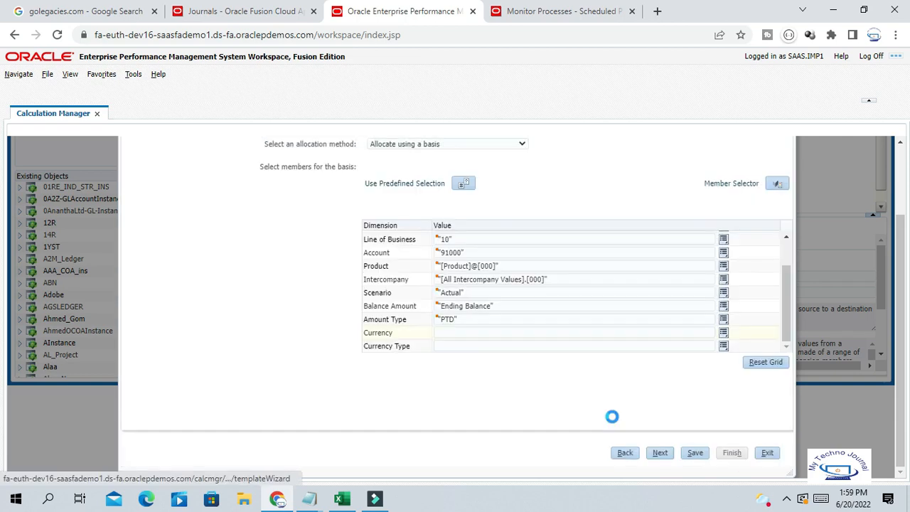
{"action": "left_click_drag", "start_coordinate": [786, 331], "coordinate": [783, 363]}
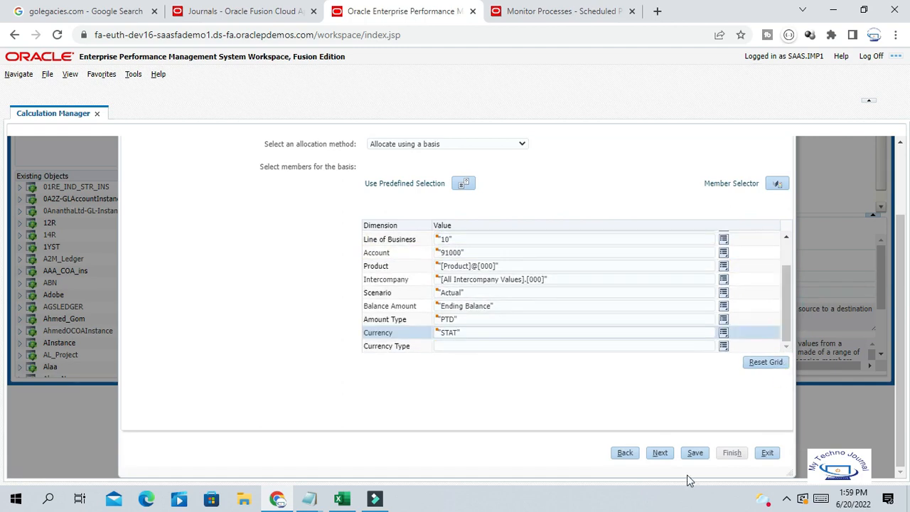
Step: Save the changed allocation basis and deploy the Office Equipment -RENTAL rule, agreeing to save the rule
{"action": "left_click", "coordinate": [696, 455]}
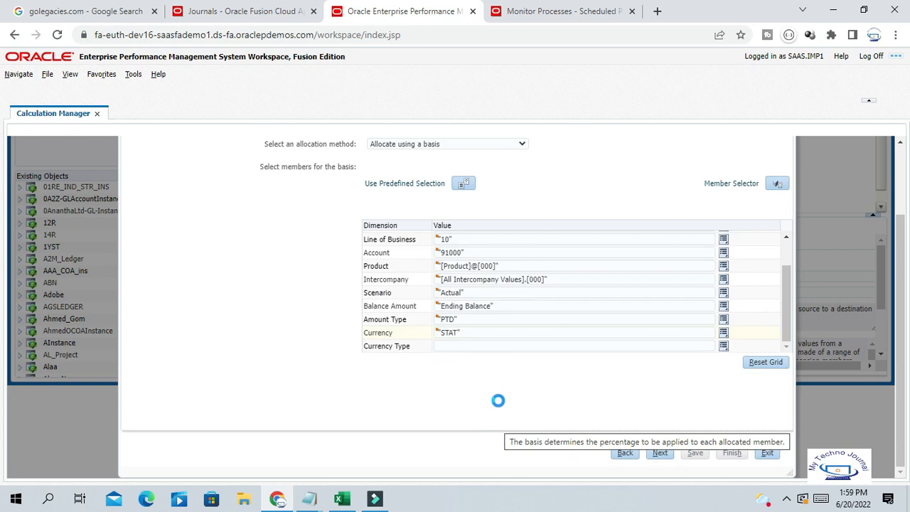
{"action": "left_click", "coordinate": [541, 181]}
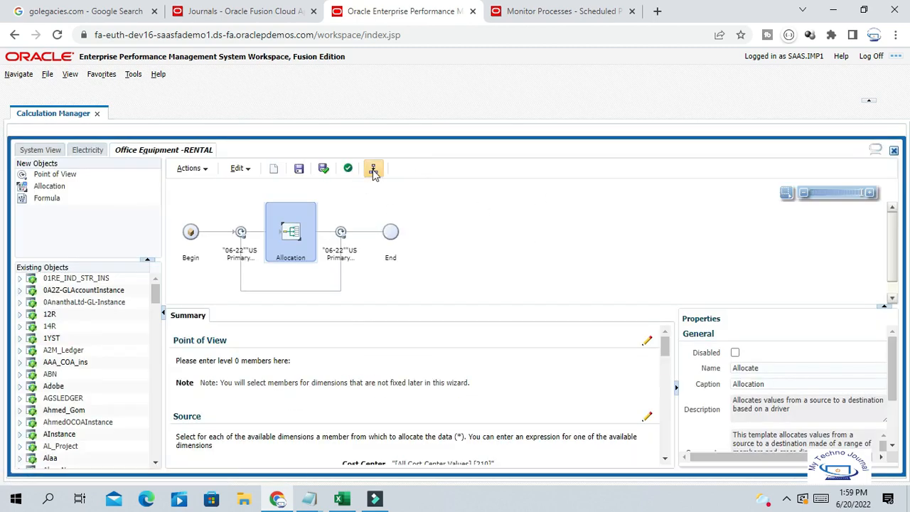
{"action": "left_click", "coordinate": [375, 169]}
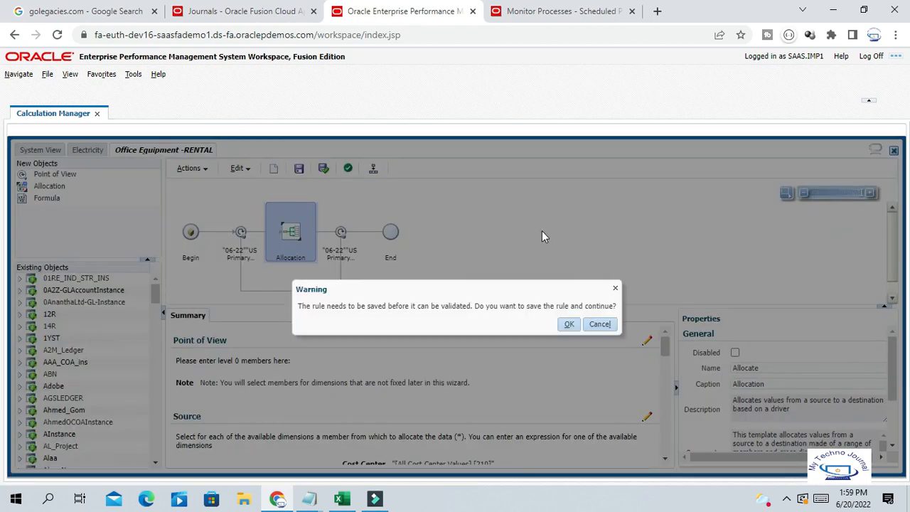
{"action": "left_click", "coordinate": [569, 325]}
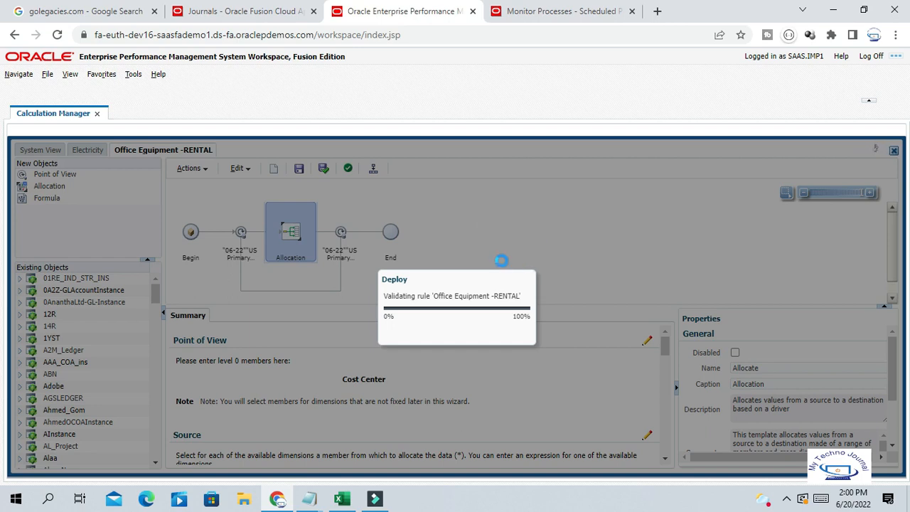
{"action": "left_click", "coordinate": [622, 351]}
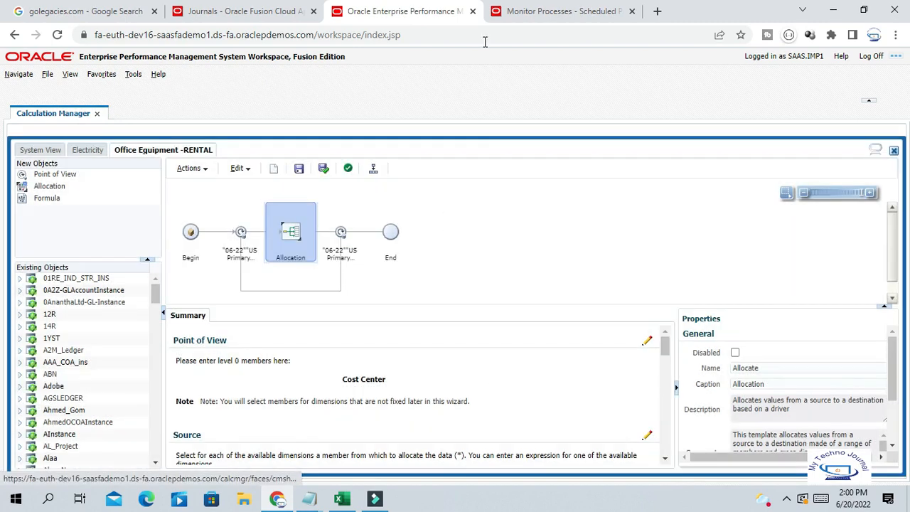
Step: From the Journals page, open Generate General Ledger Allocations and submit it for rule OFFICE EQUIPMENT -RENTAL with journal category Manual
{"action": "left_click", "coordinate": [262, 13]}
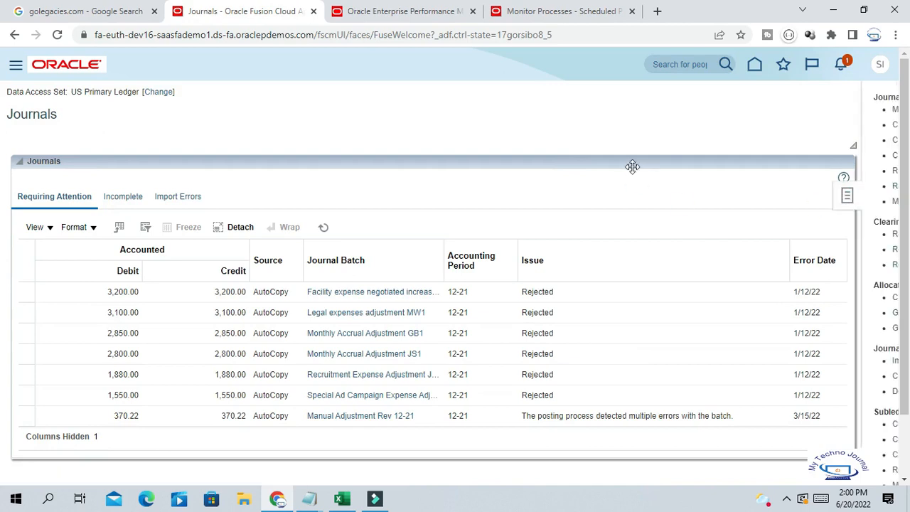
{"action": "left_click", "coordinate": [800, 313]}
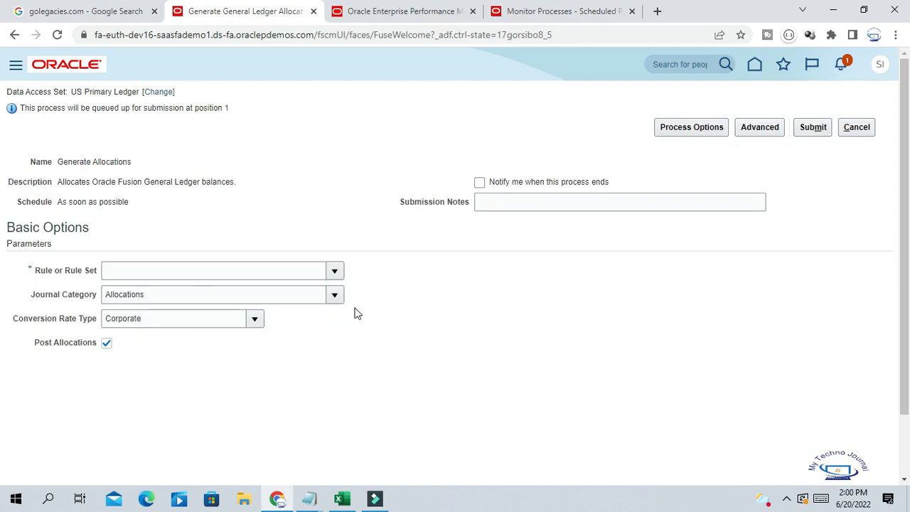
{"action": "left_click", "coordinate": [334, 270]}
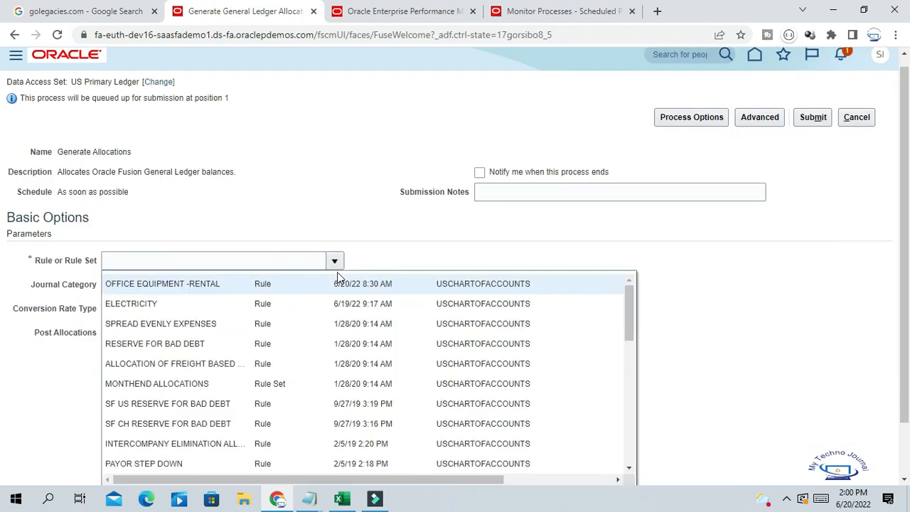
{"action": "left_click", "coordinate": [146, 282]}
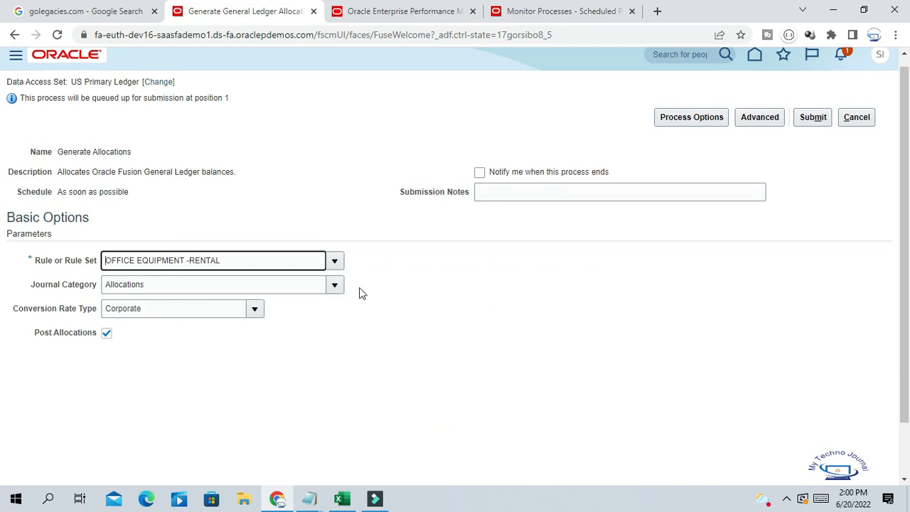
{"action": "left_click", "coordinate": [337, 287]}
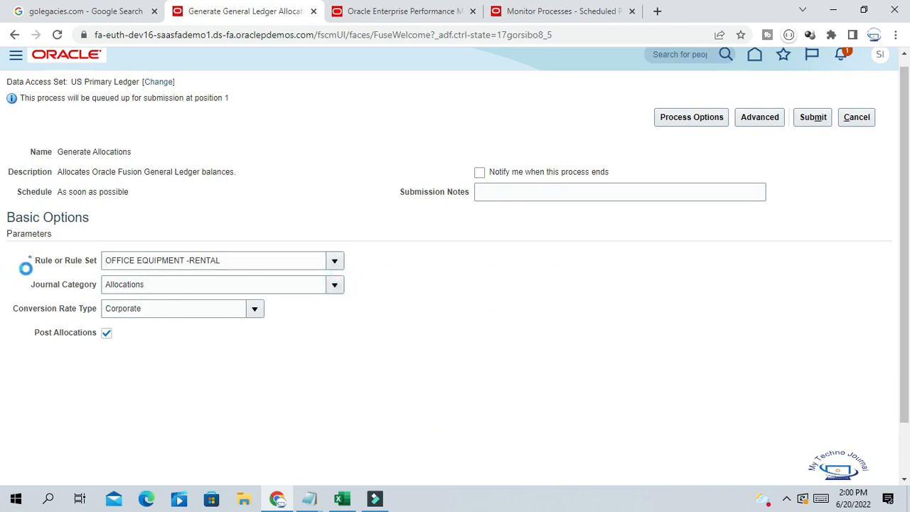
{"action": "left_click", "coordinate": [163, 283]}
{"action": "type", "text": "Ma"}
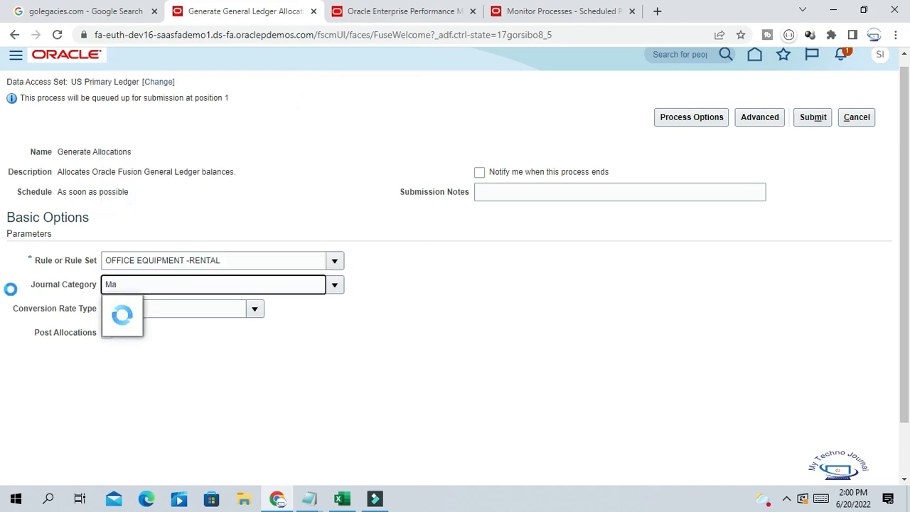
{"action": "left_click", "coordinate": [145, 306]}
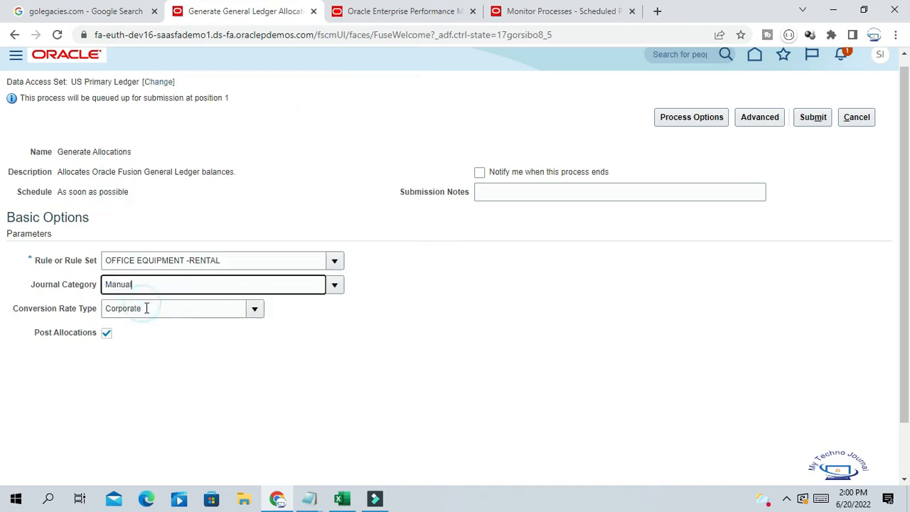
{"action": "left_click", "coordinate": [823, 118]}
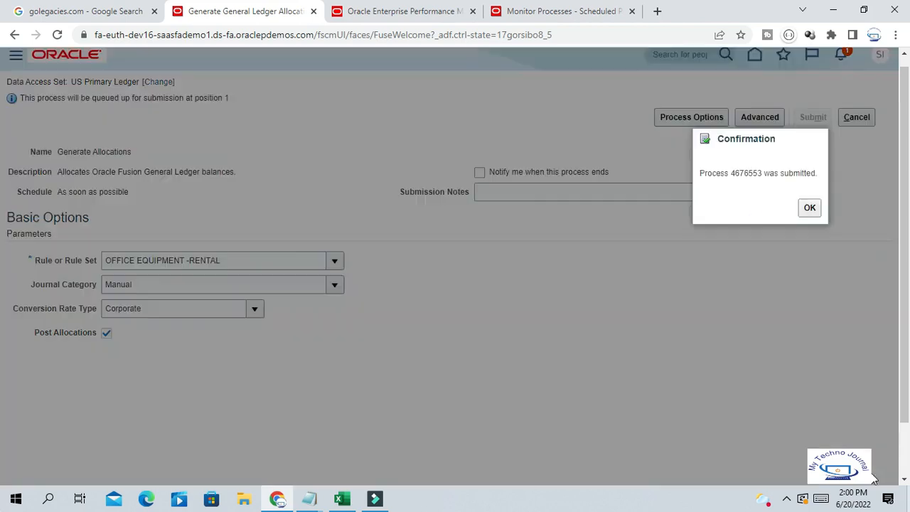
{"action": "left_click", "coordinate": [808, 208]}
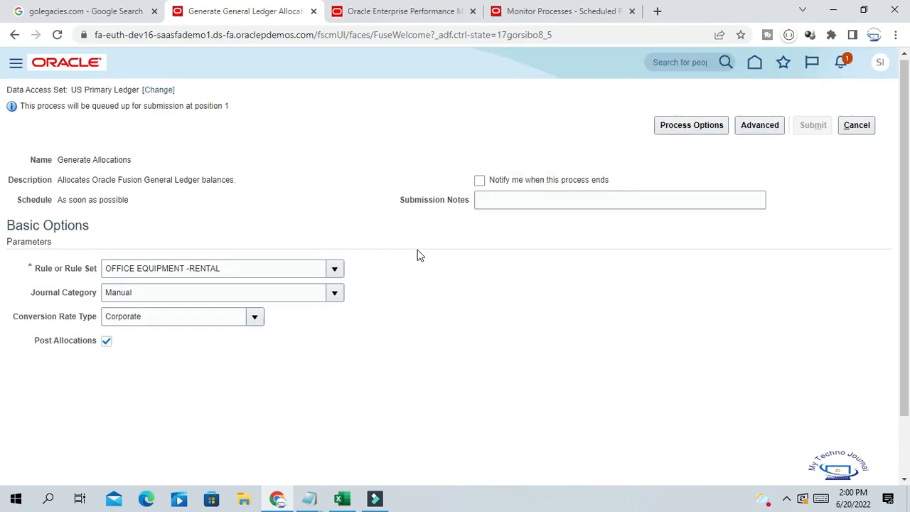
Step: Go to the Monitor Processes page and keep refreshing the process list to follow the submitted Generate Allocations run
{"action": "left_click", "coordinate": [539, 11]}
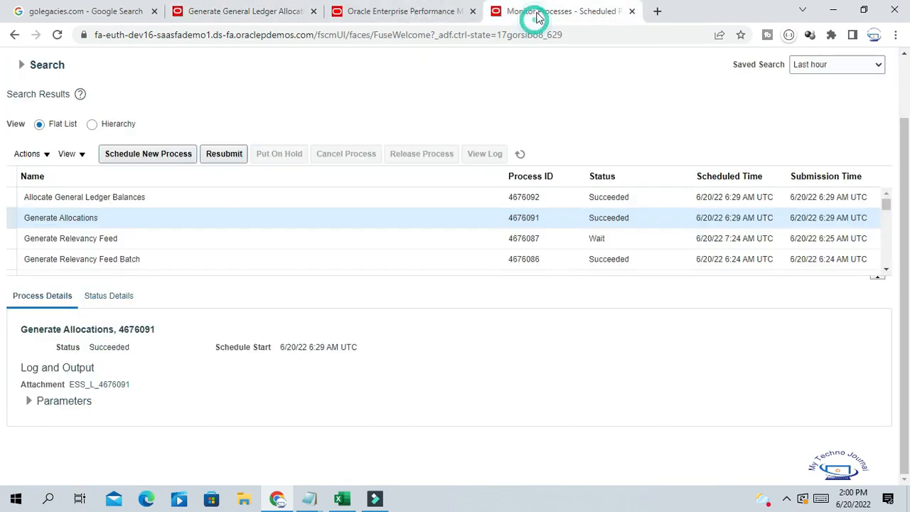
{"action": "left_click", "coordinate": [521, 155]}
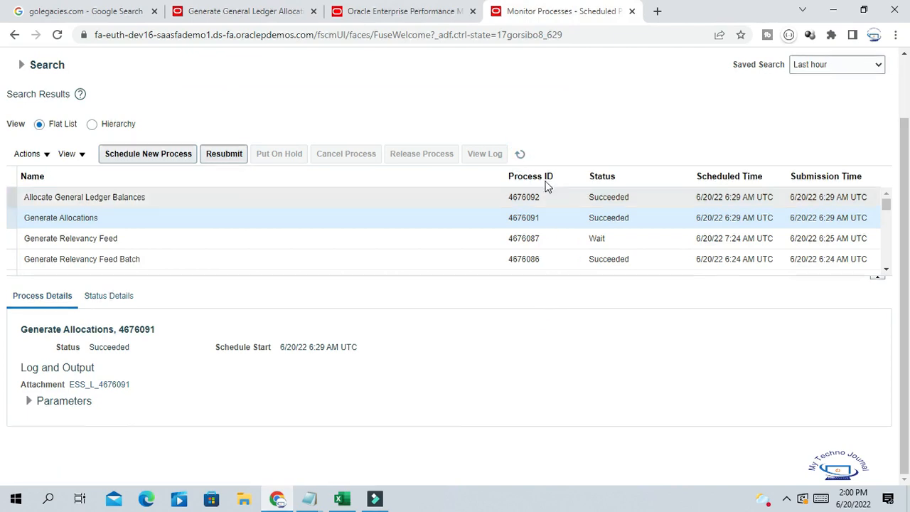
{"action": "left_click", "coordinate": [519, 153]}
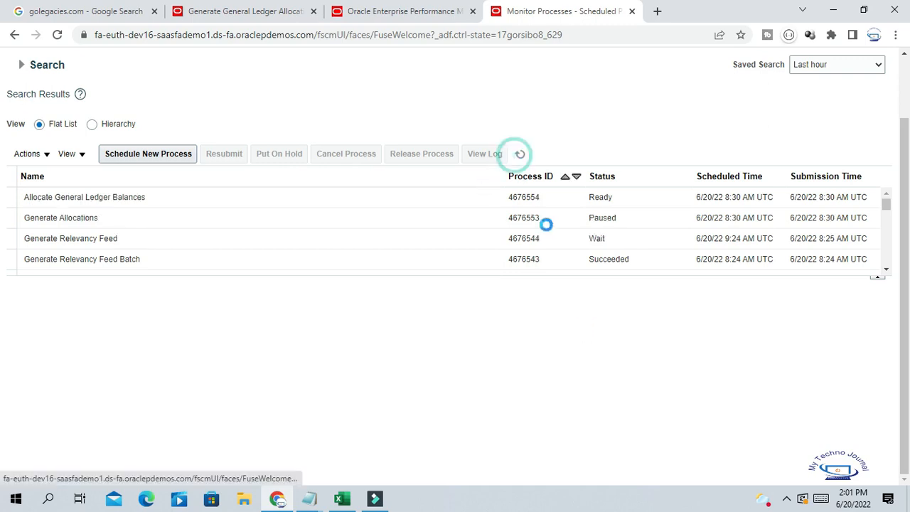
{"action": "left_click", "coordinate": [519, 156]}
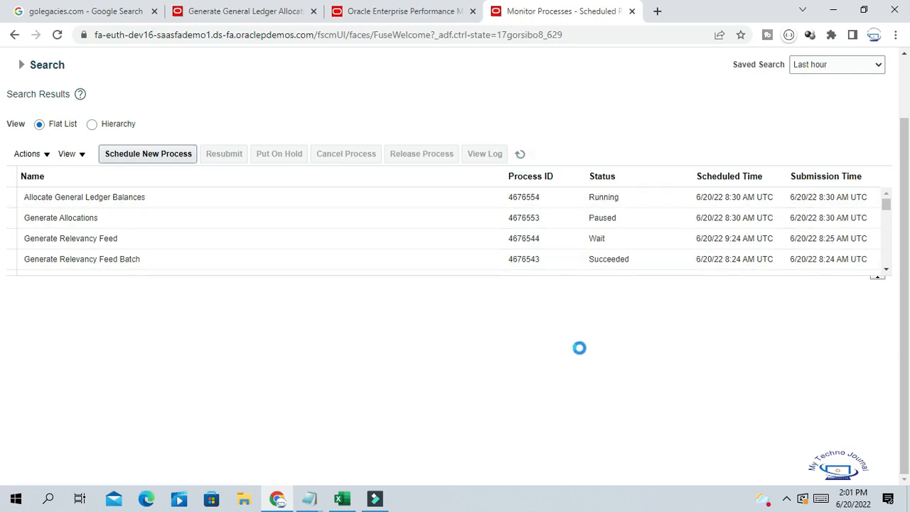
{"action": "left_click", "coordinate": [519, 154]}
{"action": "left_click", "coordinate": [520, 154]}
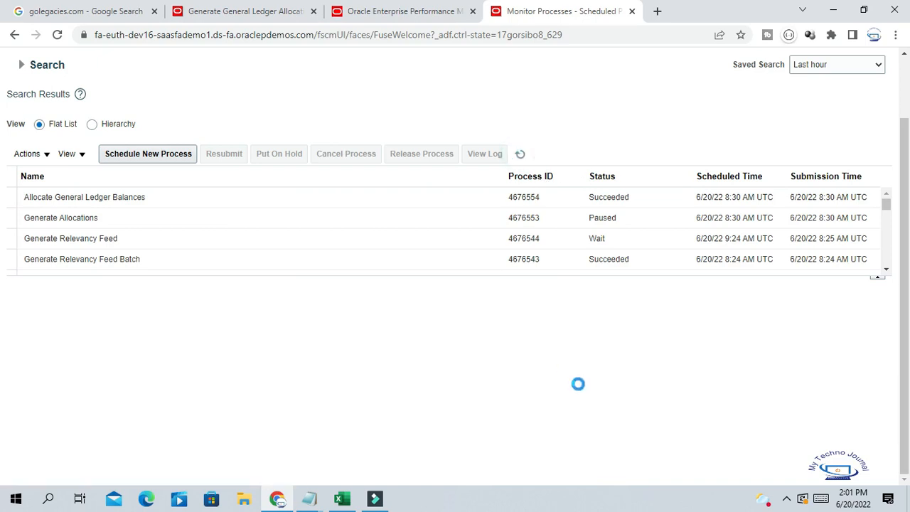
{"action": "left_click", "coordinate": [520, 154]}
{"action": "left_click", "coordinate": [519, 154]}
{"action": "left_click", "coordinate": [519, 154]}
{"action": "left_click", "coordinate": [520, 154]}
{"action": "left_click", "coordinate": [519, 154]}
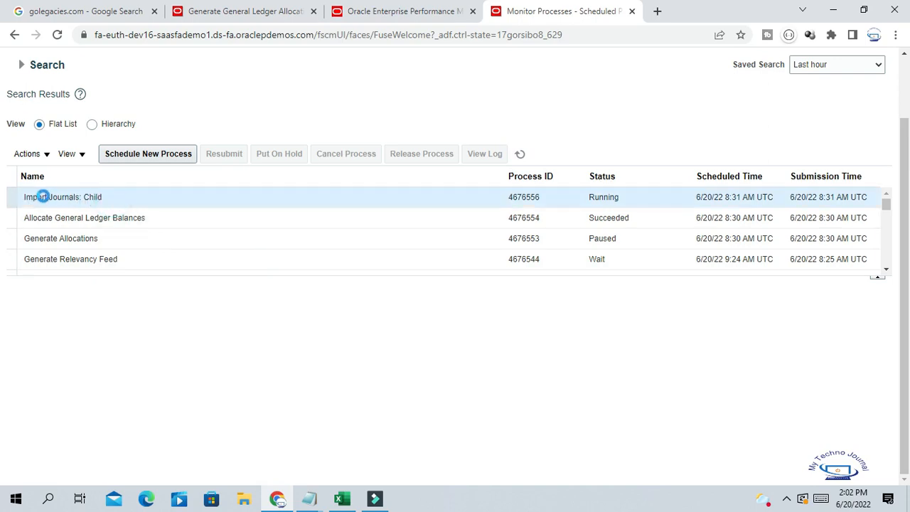
Step: Show the details of the Import Journals: Child process and refresh the list to check that process's status
{"action": "left_click", "coordinate": [107, 200]}
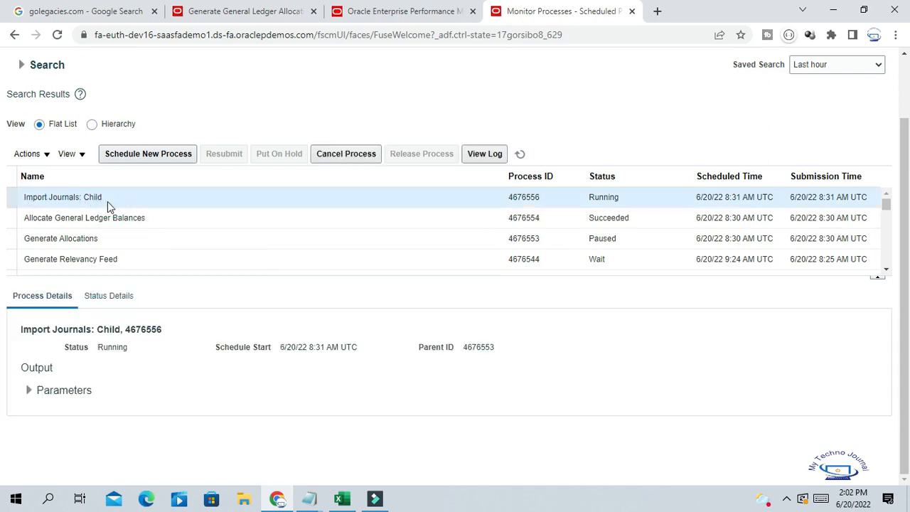
{"action": "left_click", "coordinate": [519, 154]}
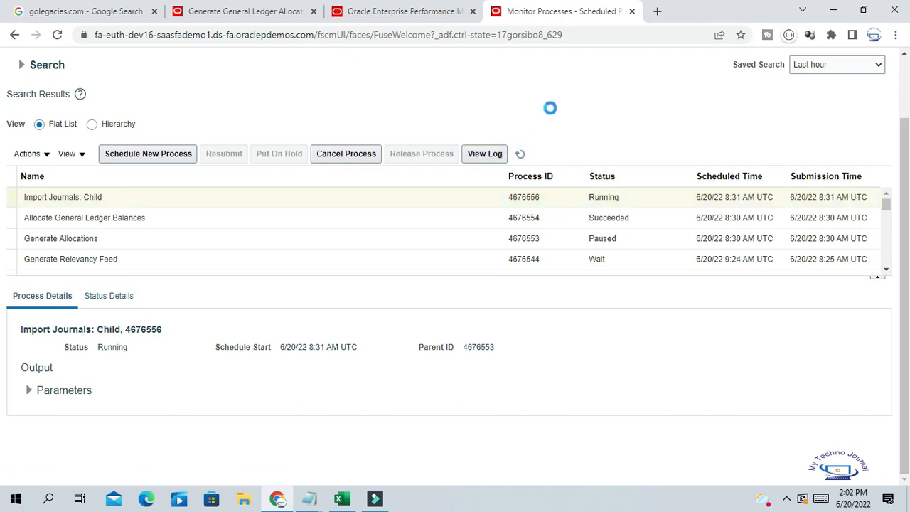
{"action": "left_click", "coordinate": [521, 155]}
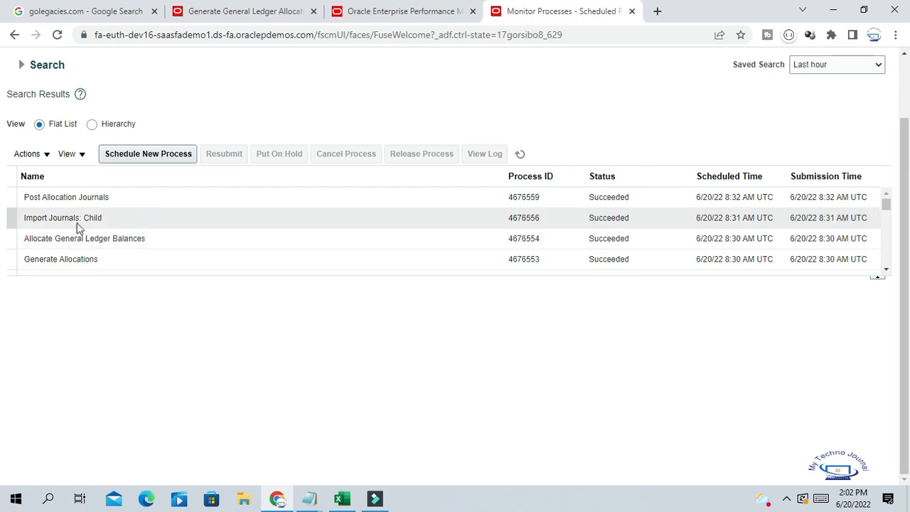
Step: Leave the Generate General Ledger Allocations form and open Manage Journals from the Journals page's tasks
{"action": "left_click", "coordinate": [240, 16]}
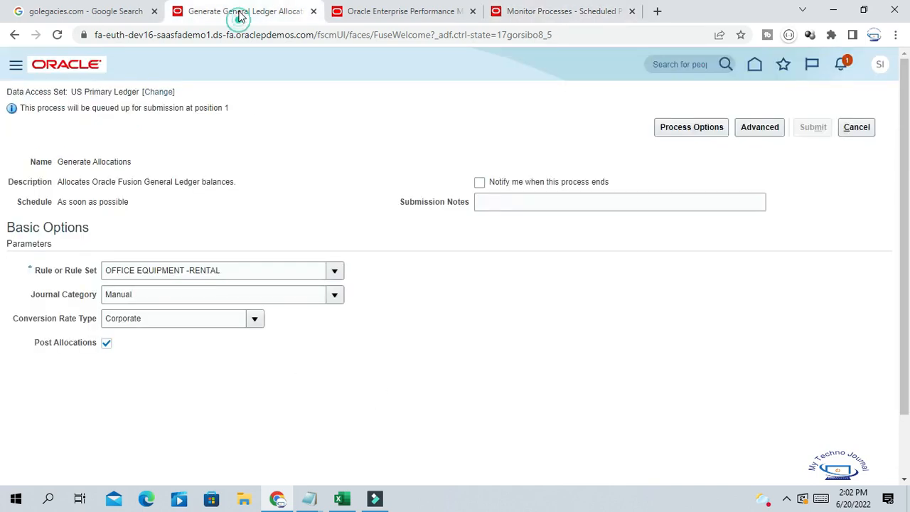
{"action": "left_click", "coordinate": [866, 127]}
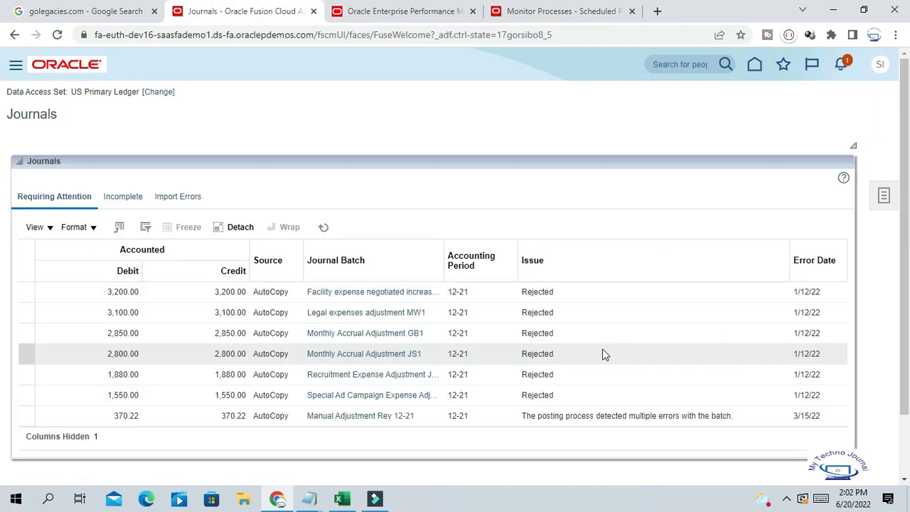
{"action": "left_click", "coordinate": [885, 191]}
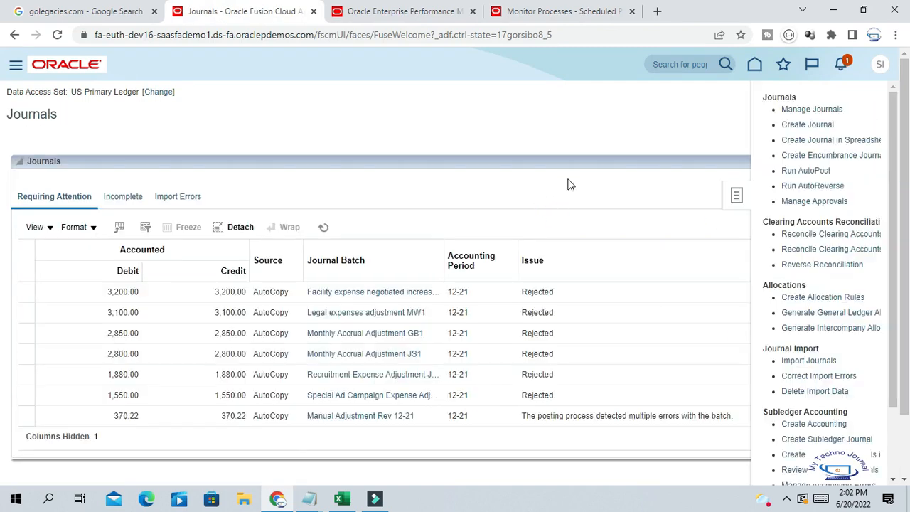
{"action": "left_click", "coordinate": [814, 110]}
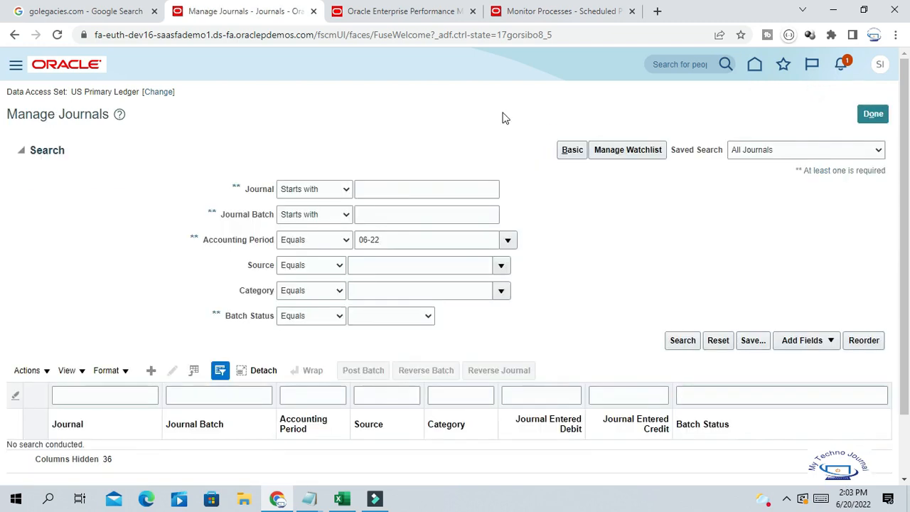
Step: Search the journals of accounting period 06-22 for those with source Allocations
{"action": "left_click", "coordinate": [499, 267]}
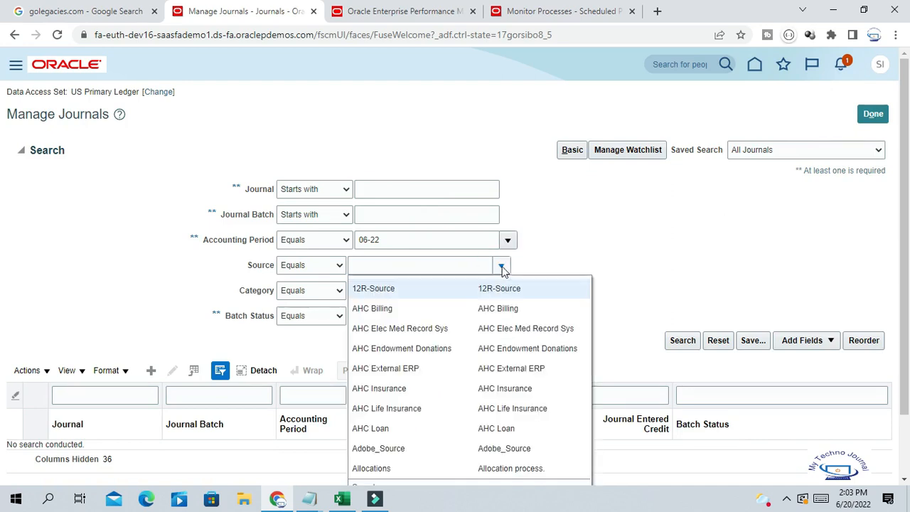
{"action": "left_click", "coordinate": [381, 468]}
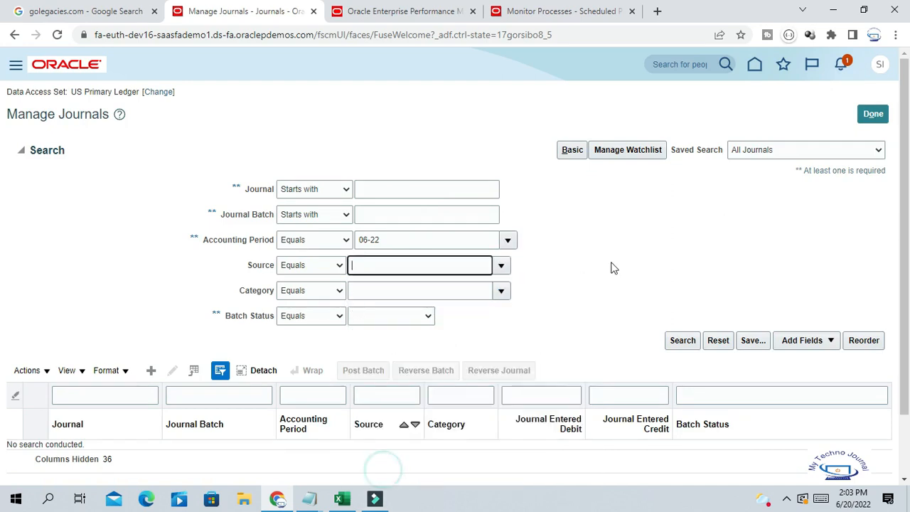
{"action": "left_click", "coordinate": [636, 277]}
{"action": "left_click", "coordinate": [684, 340]}
{"action": "scroll", "coordinate": [663, 306], "scroll_direction": "down", "scroll_amount": 1}
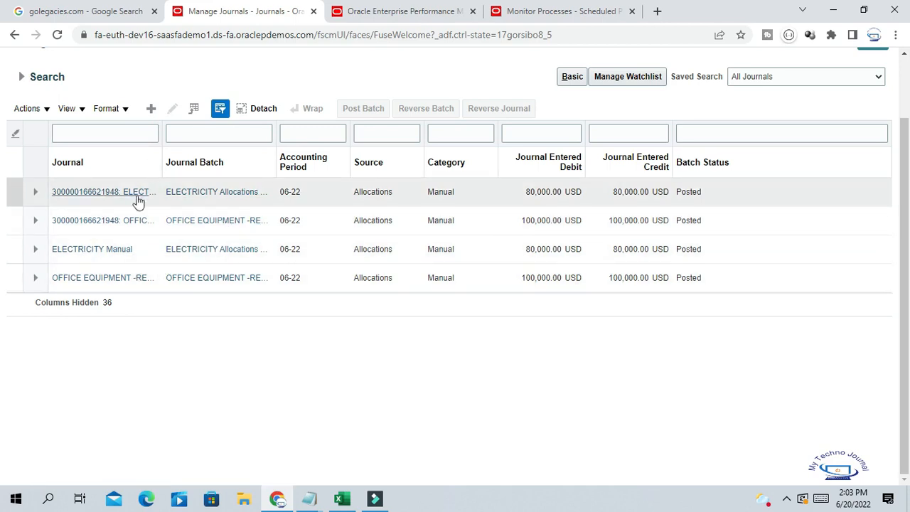
{"action": "left_click", "coordinate": [98, 222]}
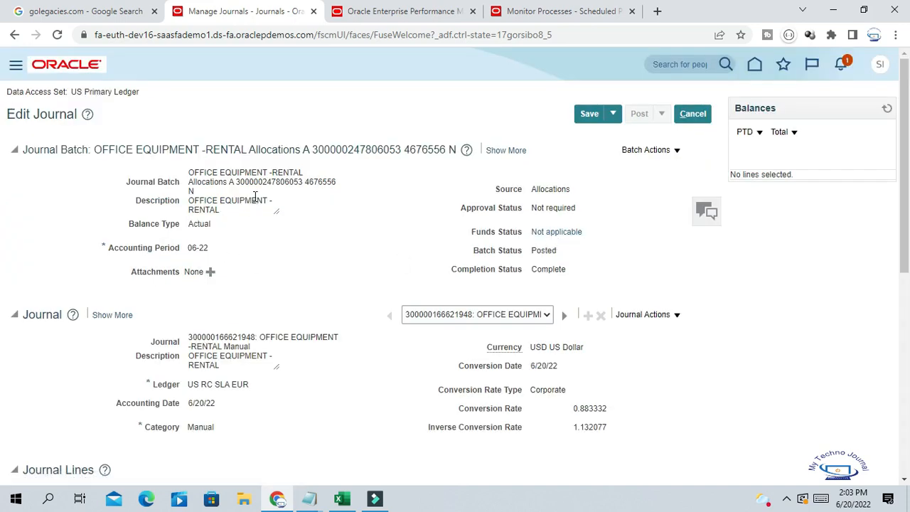
{"action": "scroll", "coordinate": [255, 198], "scroll_direction": "down", "scroll_amount": 5}
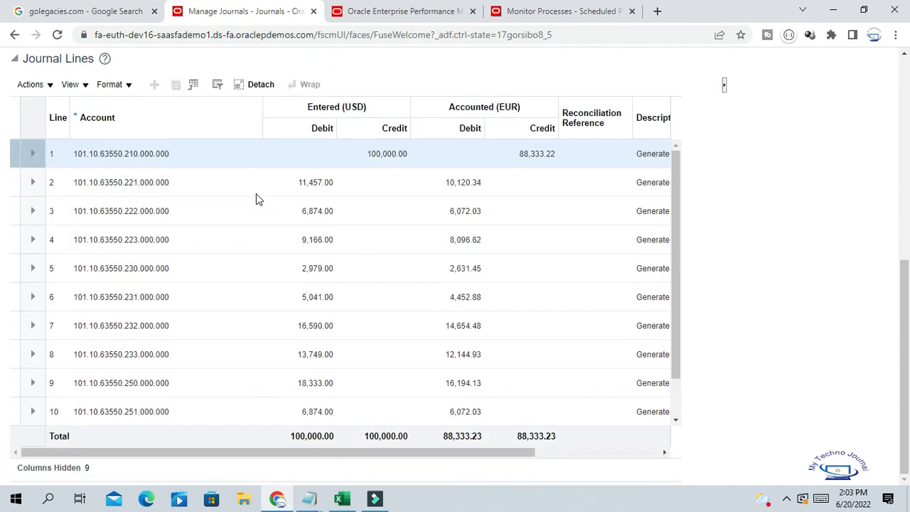
Step: Examine journal line 1, checking its account combination, segment descriptions and credit amounts against the debit lines
{"action": "left_click_drag", "start_coordinate": [76, 151], "coordinate": [178, 146]}
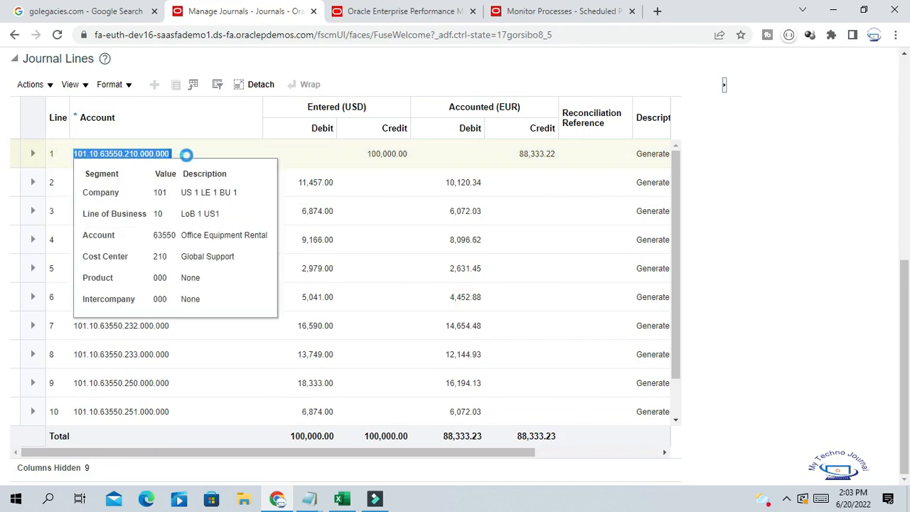
{"action": "left_click", "coordinate": [186, 157]}
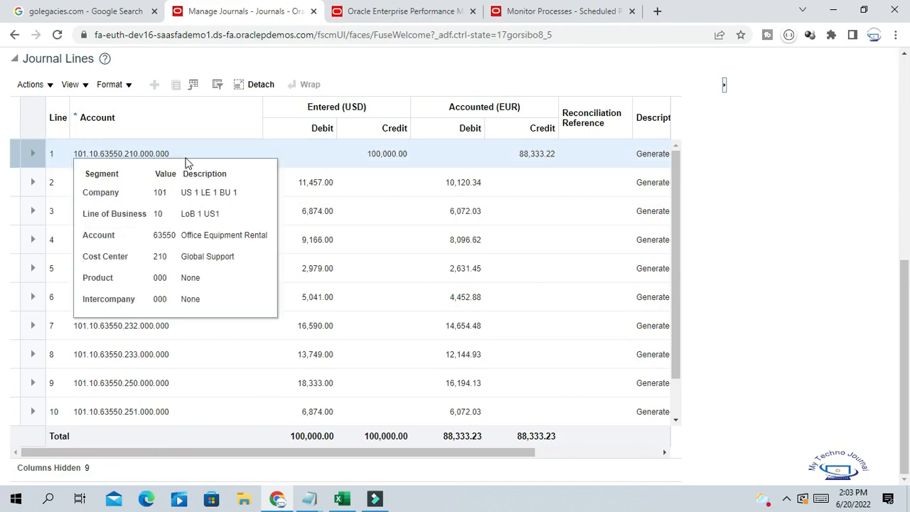
{"action": "left_click", "coordinate": [129, 155]}
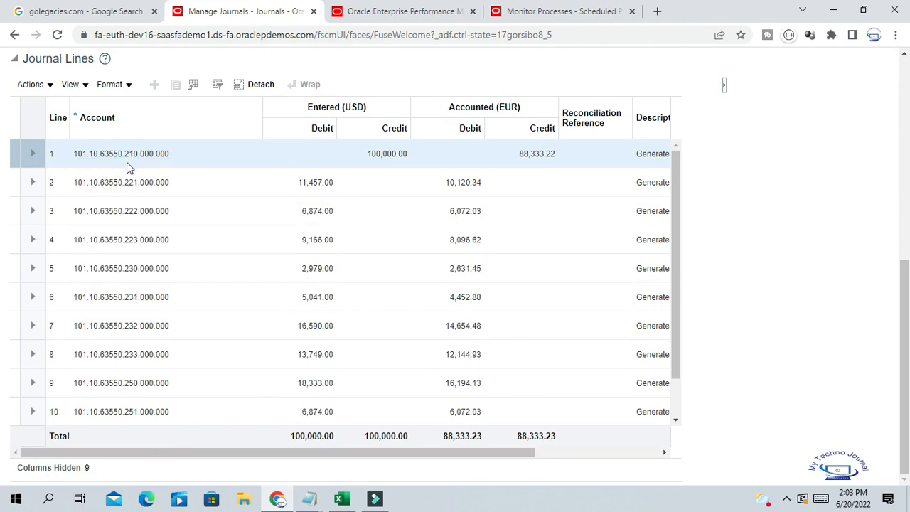
{"action": "left_click", "coordinate": [135, 156]}
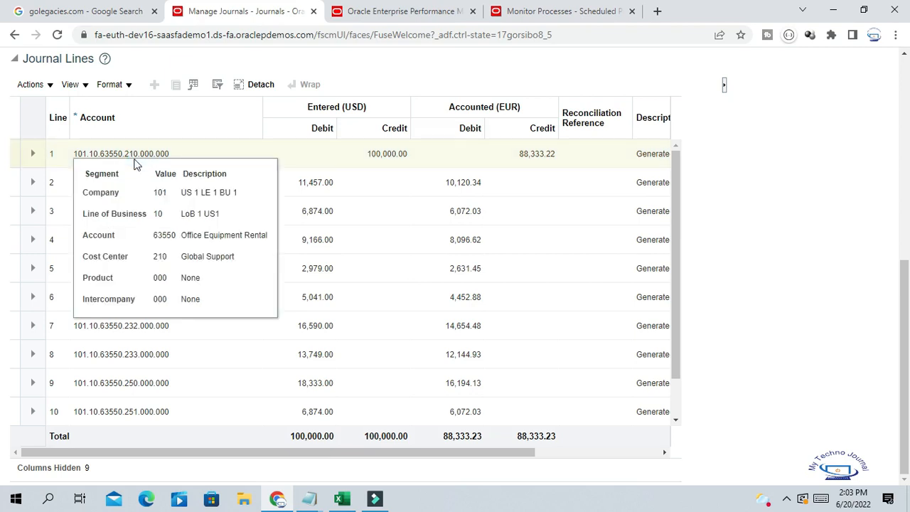
{"action": "left_click", "coordinate": [137, 154]}
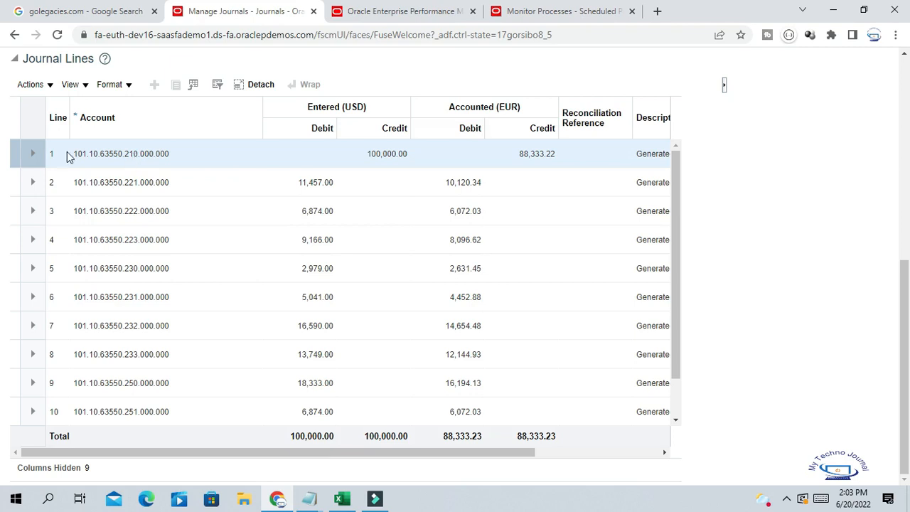
{"action": "left_click", "coordinate": [128, 155]}
{"action": "left_click", "coordinate": [357, 153]}
{"action": "left_click", "coordinate": [834, 184]}
{"action": "left_click_drag", "start_coordinate": [75, 152], "coordinate": [189, 154]}
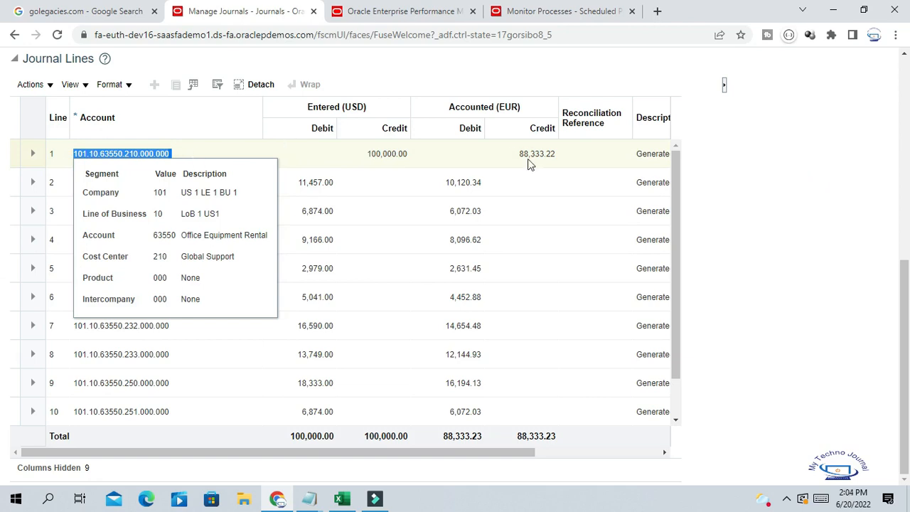
{"action": "left_click", "coordinate": [804, 190]}
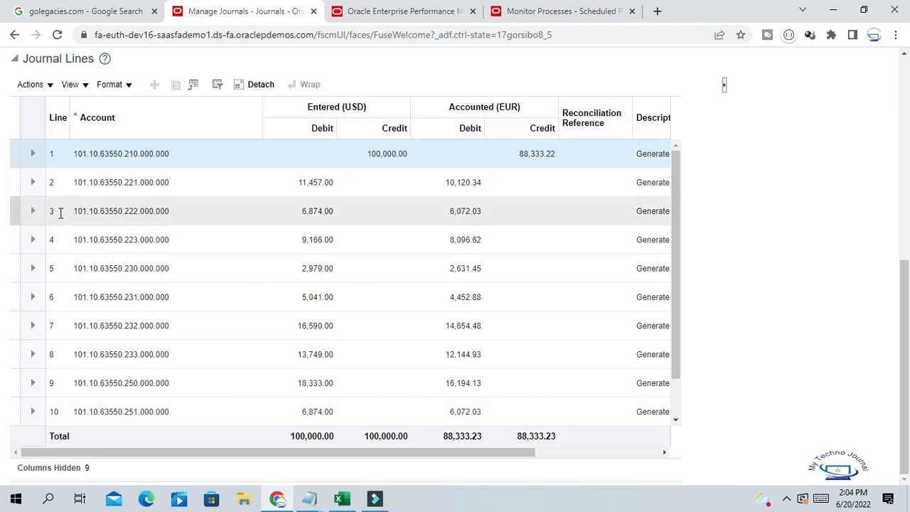
Step: Switch to the Mass Allocation sheet in Excel and review the source journal's DR and CR accounts in rows 38 and 39
{"action": "left_click", "coordinate": [342, 499]}
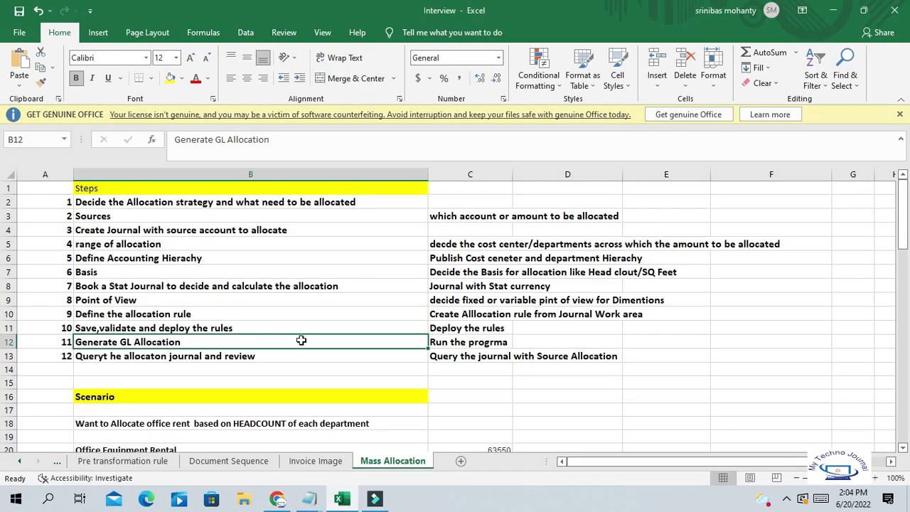
{"action": "scroll", "coordinate": [300, 338], "scroll_direction": "down", "scroll_amount": 8}
{"action": "scroll", "coordinate": [301, 339], "scroll_direction": "down", "scroll_amount": 5}
{"action": "scroll", "coordinate": [301, 339], "scroll_direction": "up", "scroll_amount": 2}
{"action": "left_click", "coordinate": [47, 244]}
{"action": "left_click_drag", "start_coordinate": [59, 242], "coordinate": [451, 256]}
{"action": "left_click", "coordinate": [193, 242]}
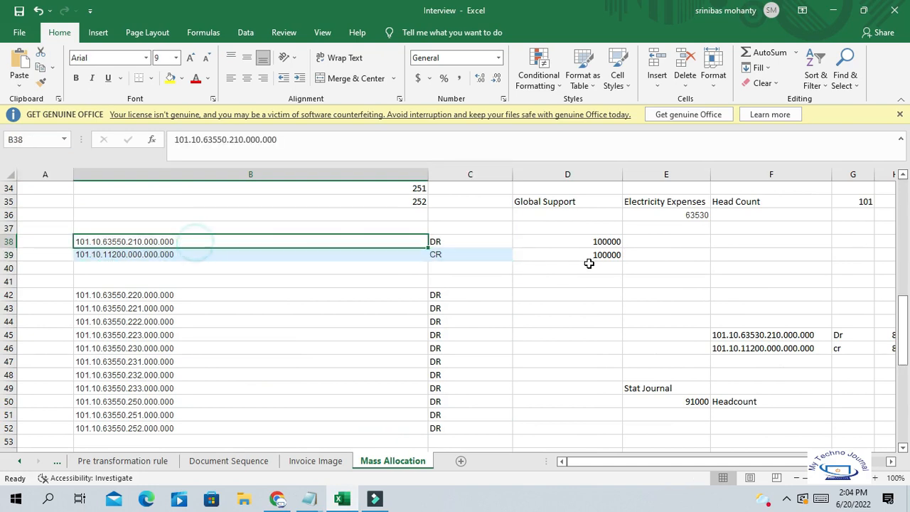
{"action": "left_click", "coordinate": [111, 256]}
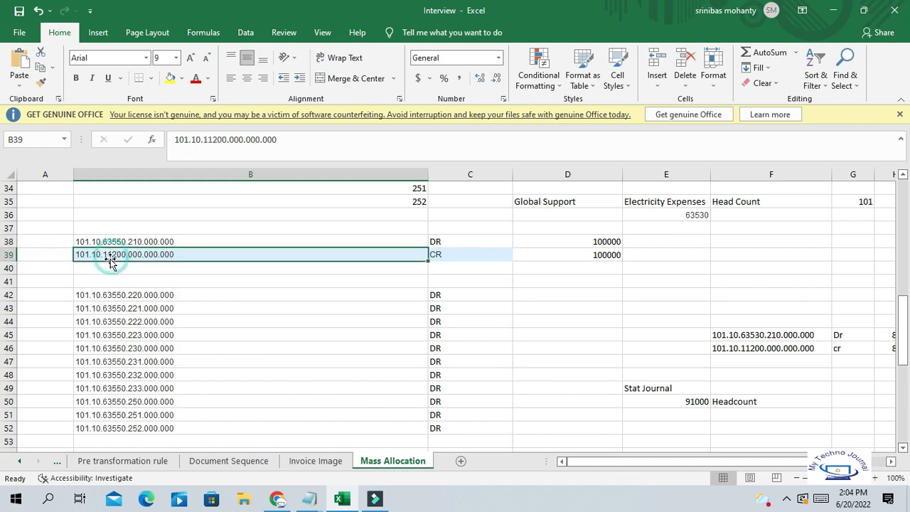
{"action": "left_click", "coordinate": [439, 257]}
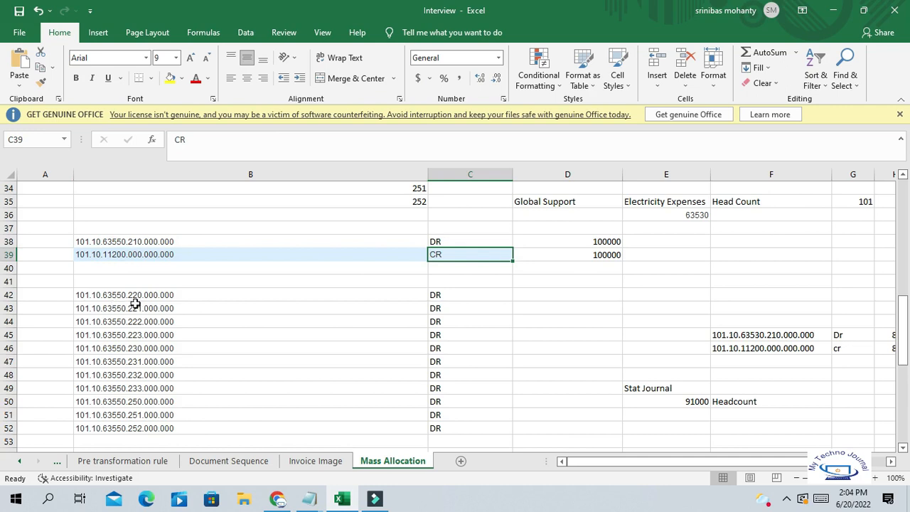
Step: Compare the target cost center accounts from row 42 downward with the source account 101.10.63550.210.000.000
{"action": "left_click_drag", "start_coordinate": [167, 296], "coordinate": [432, 371]}
{"action": "left_click_drag", "start_coordinate": [166, 242], "coordinate": [148, 365]}
{"action": "left_click_drag", "start_coordinate": [58, 402], "coordinate": [432, 400]}
{"action": "scroll", "coordinate": [291, 188], "scroll_direction": "up", "scroll_amount": 2}
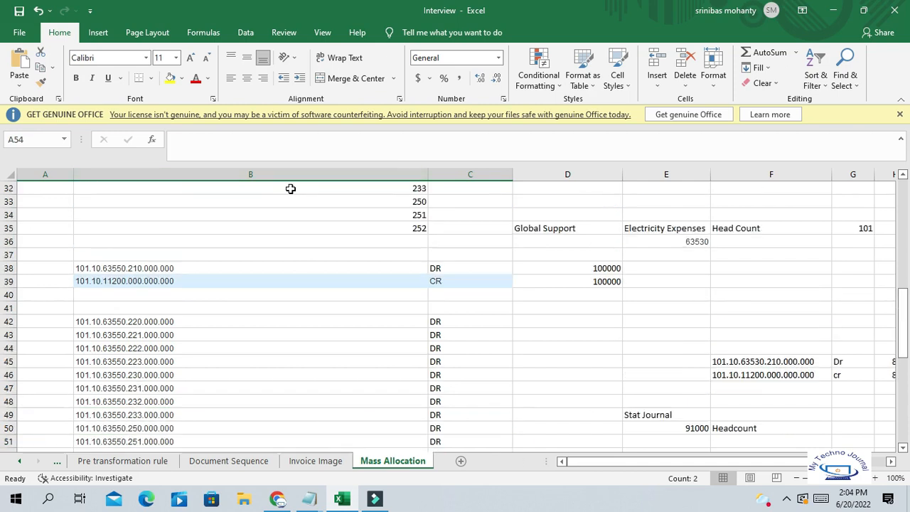
{"action": "left_click", "coordinate": [177, 266]}
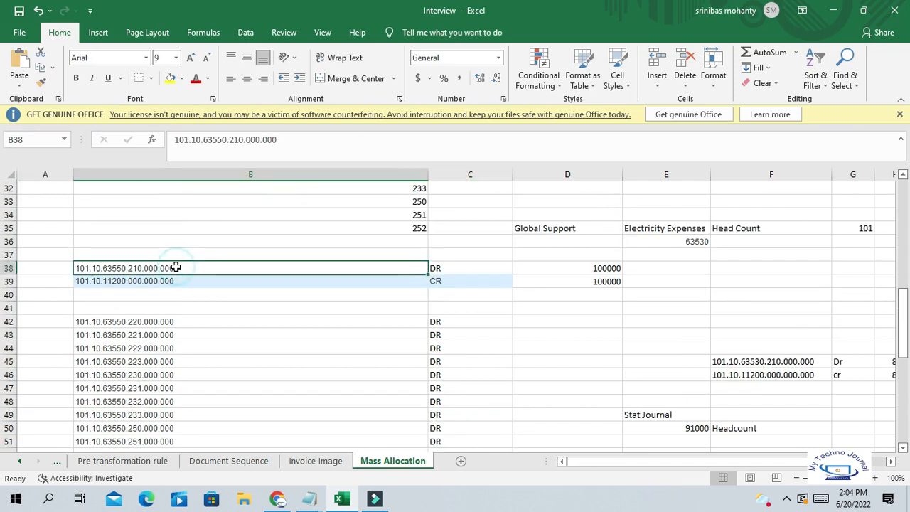
Step: Minimize the workbook to return to the allocation journal in Chrome and review its batch, header and lines
{"action": "left_click", "coordinate": [833, 10]}
{"action": "left_click_drag", "start_coordinate": [904, 327], "coordinate": [904, 117]}
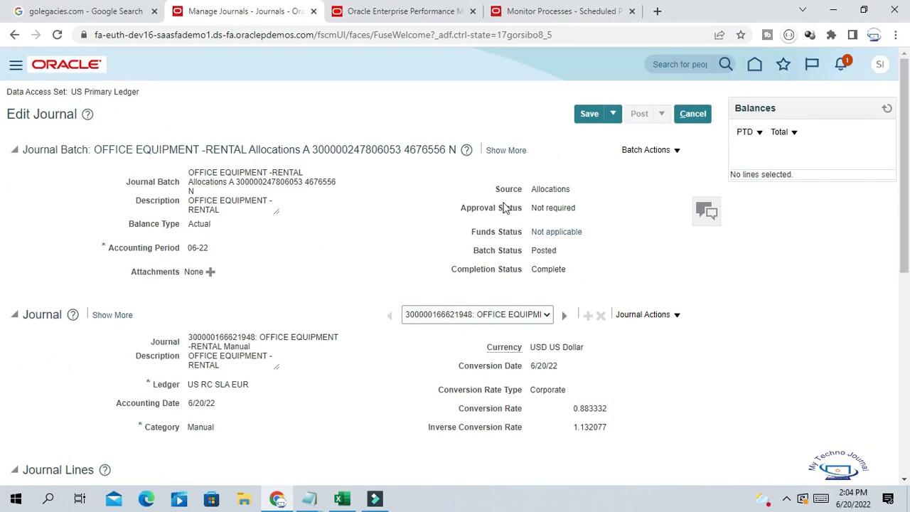
{"action": "scroll", "coordinate": [271, 305], "scroll_direction": "down", "scroll_amount": 2}
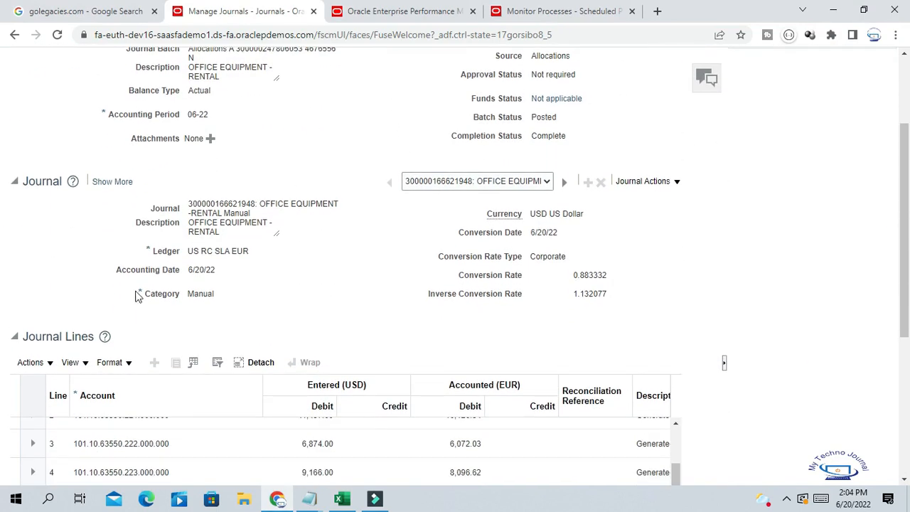
{"action": "scroll", "coordinate": [300, 320], "scroll_direction": "down", "scroll_amount": 2}
{"action": "scroll", "coordinate": [299, 320], "scroll_direction": "up", "scroll_amount": 4}
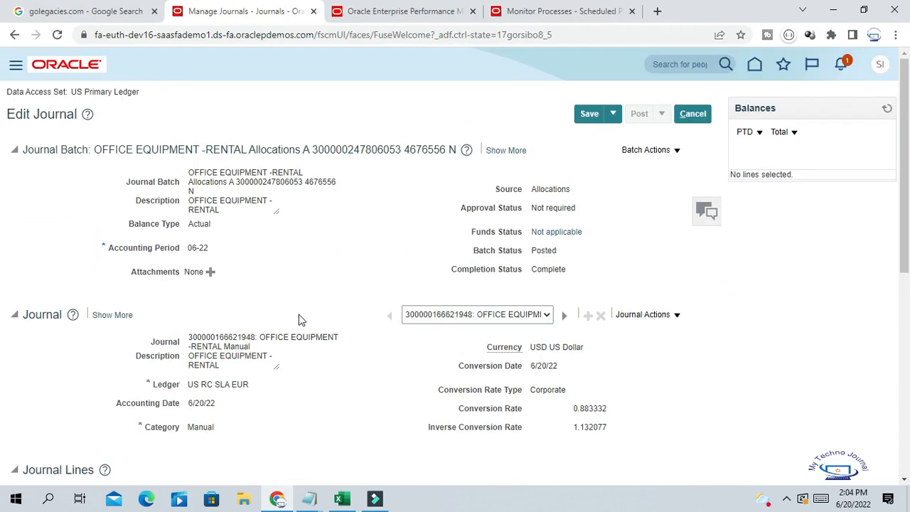